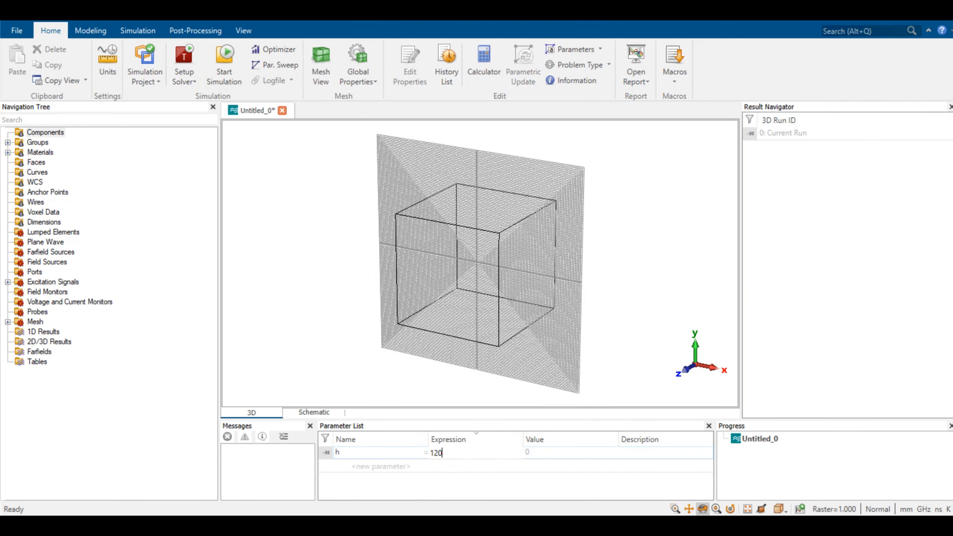
Commit 120 as the value of parameter h and define a parameter GND with the value 60.
key("Return")
type("GND")
key("Return")
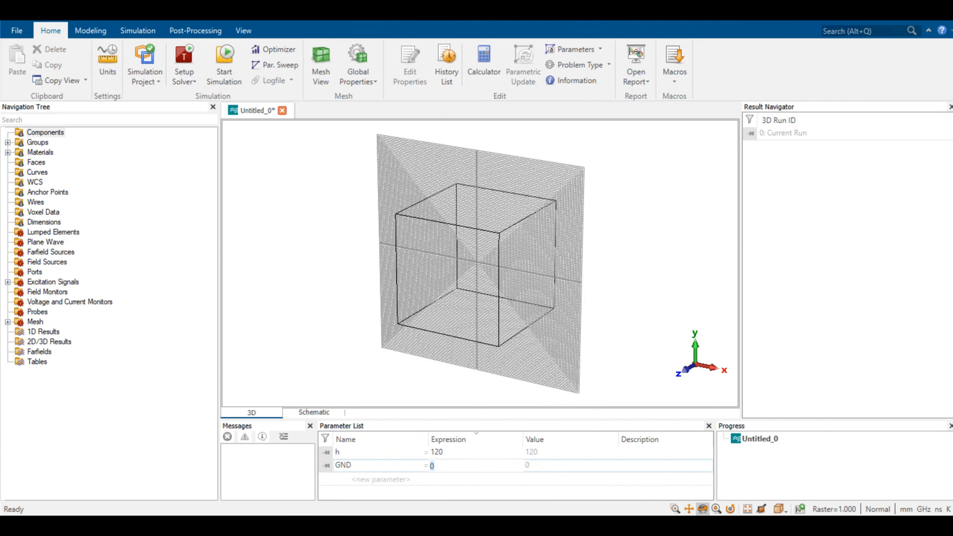
type("60")
key("Return")
Define a new parameter R with the value 20.
left_click(380, 479)
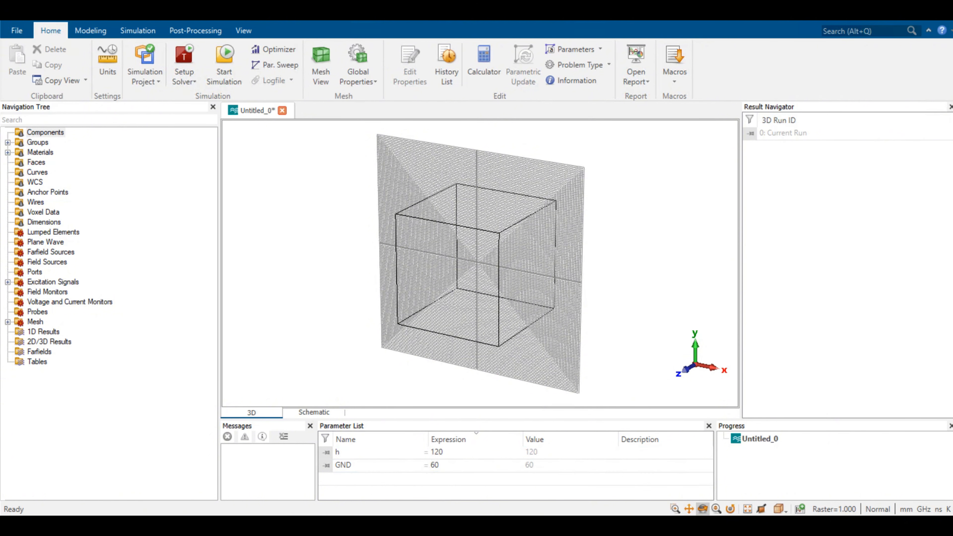
type("R")
key("Tab")
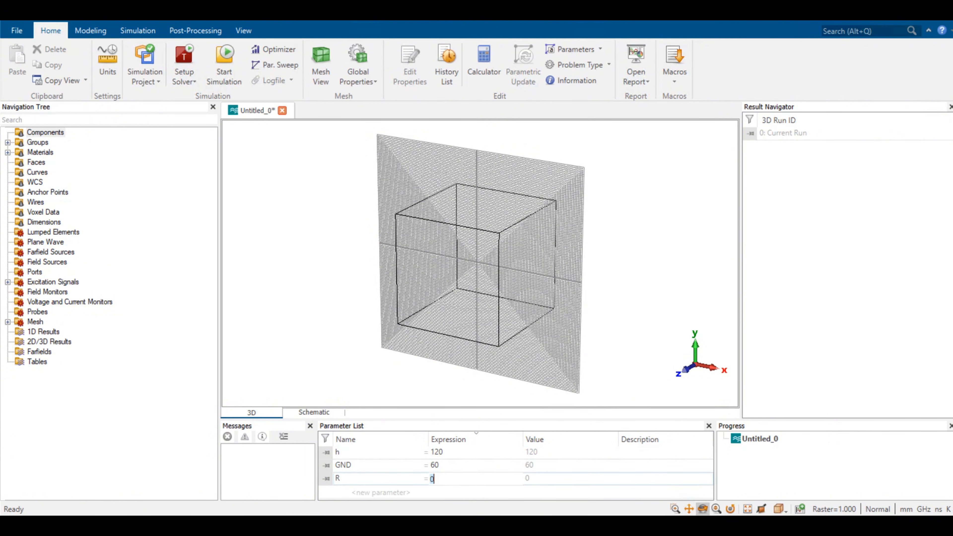
type("20")
key("Return")
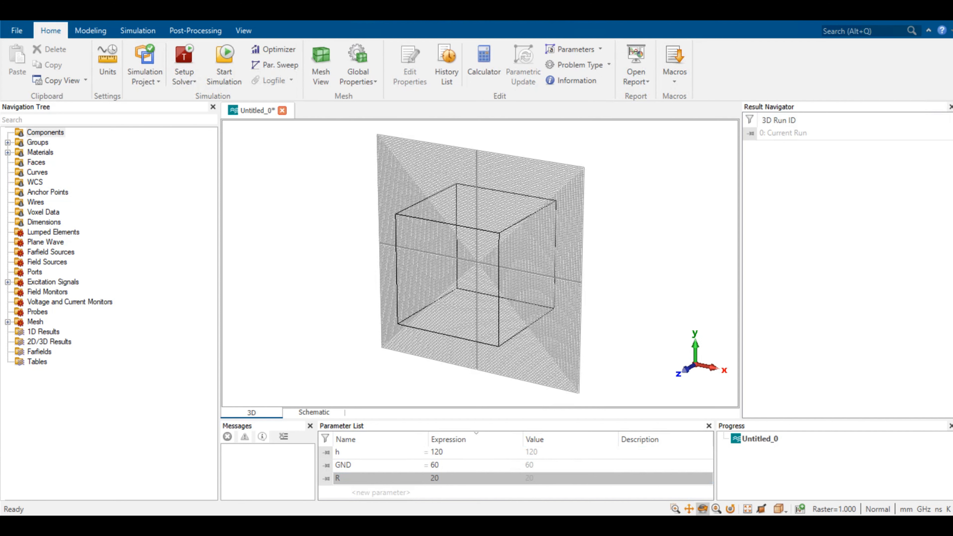
Define a new parameter R_Teflon with the value 6.8.
left_click(380, 493)
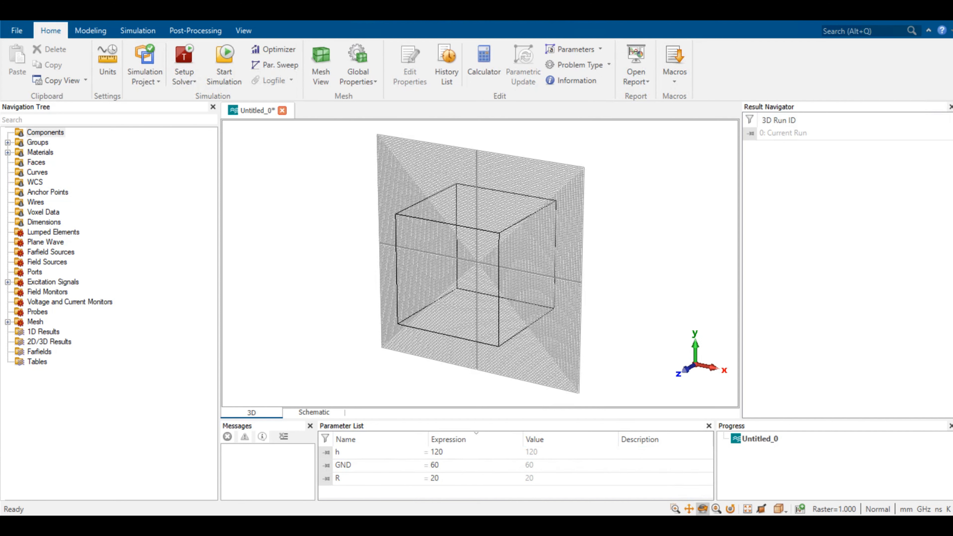
type("R_Teflon")
key("Tab")
type("6")
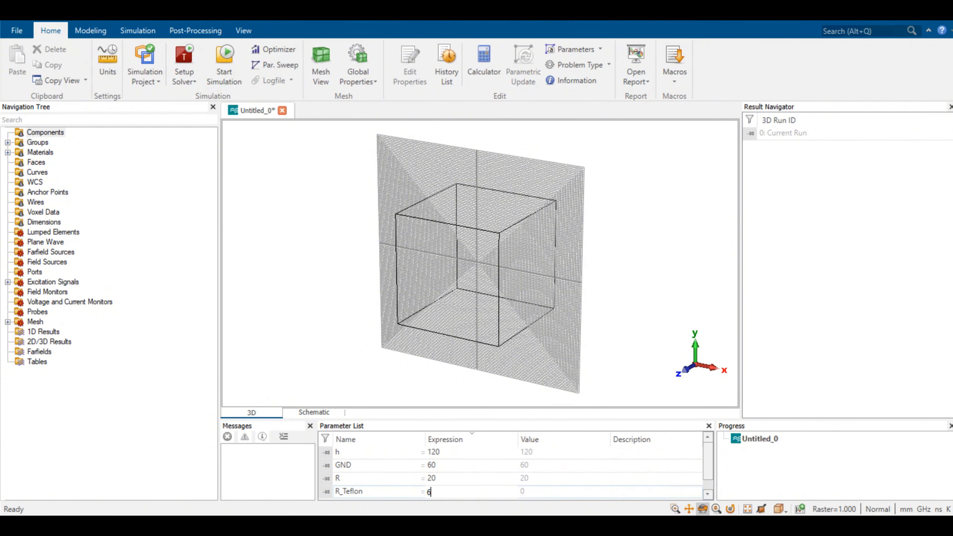
type(".8")
key("Return")
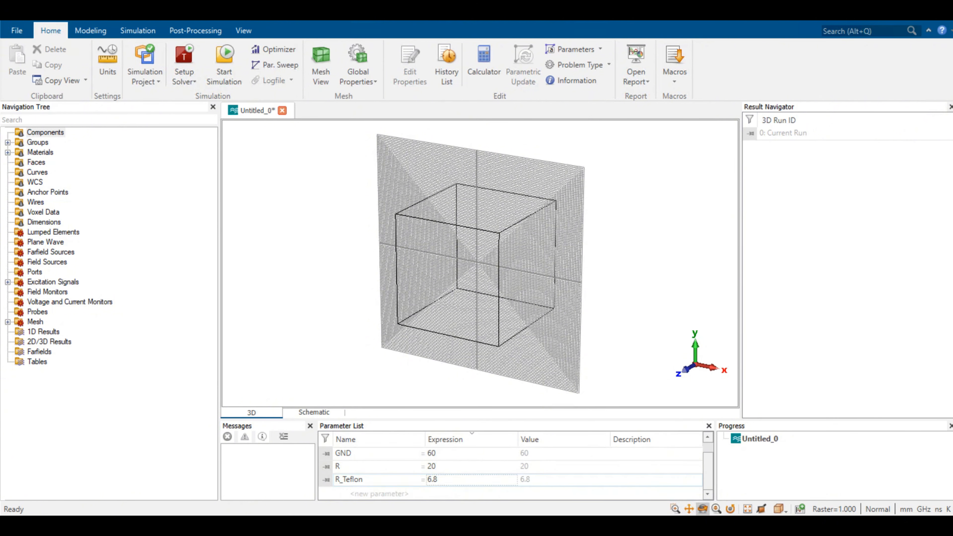
Define a new parameter N with the value 5.
left_click(379, 494)
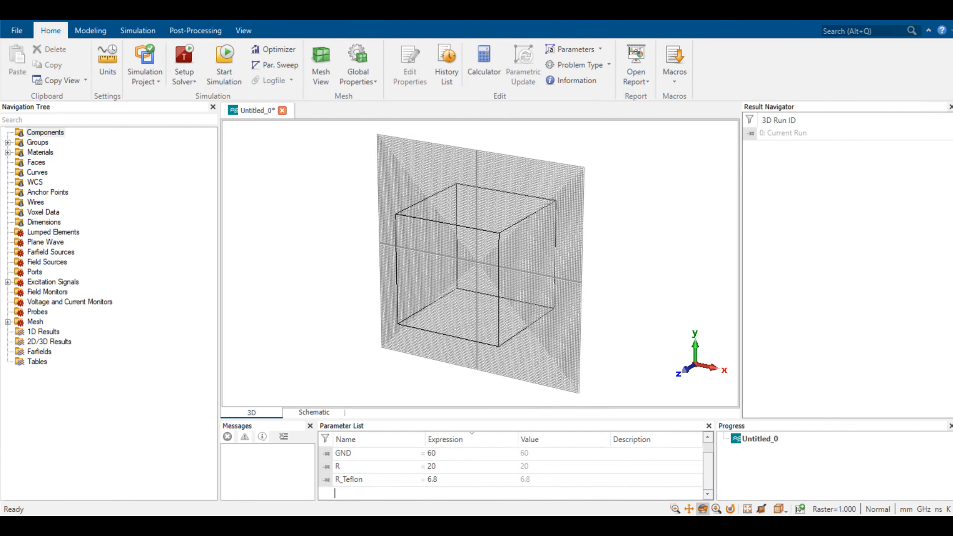
type("N")
key("Return")
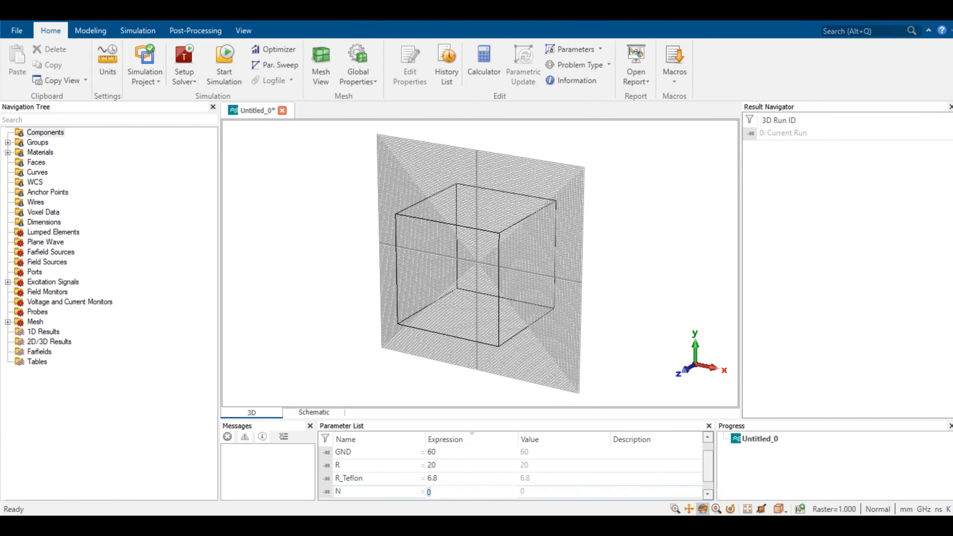
type("5")
key("Return")
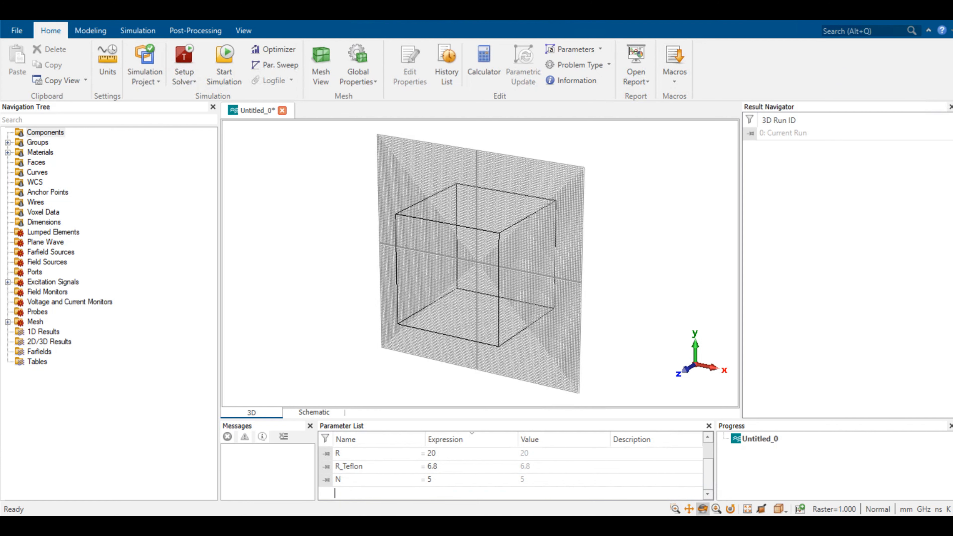
Define a new parameter S and set its value to 3.3.
type("S")
key("Return")
type("2")
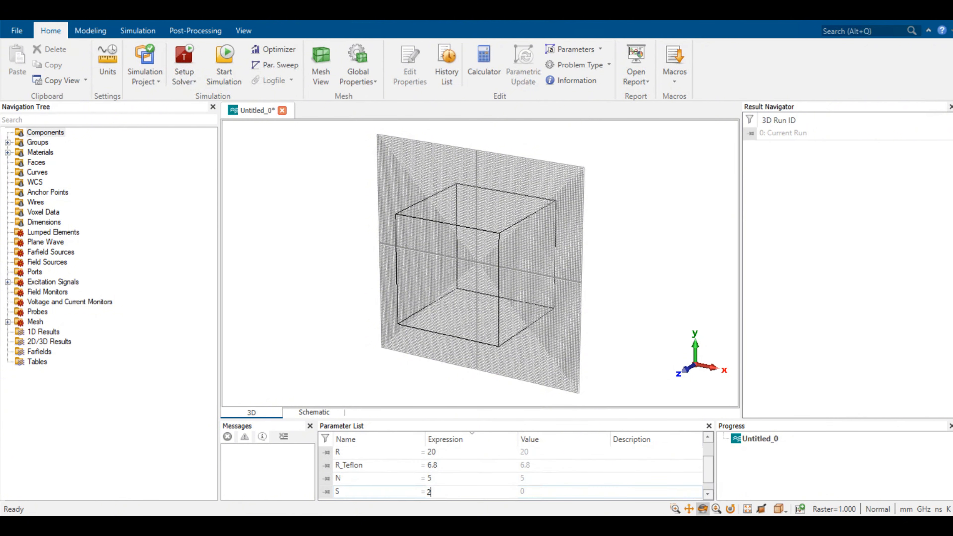
type(".3")
key("Return")
key("Return")
type("3.3")
key("Return")
scroll(510, 473, "down", 1)
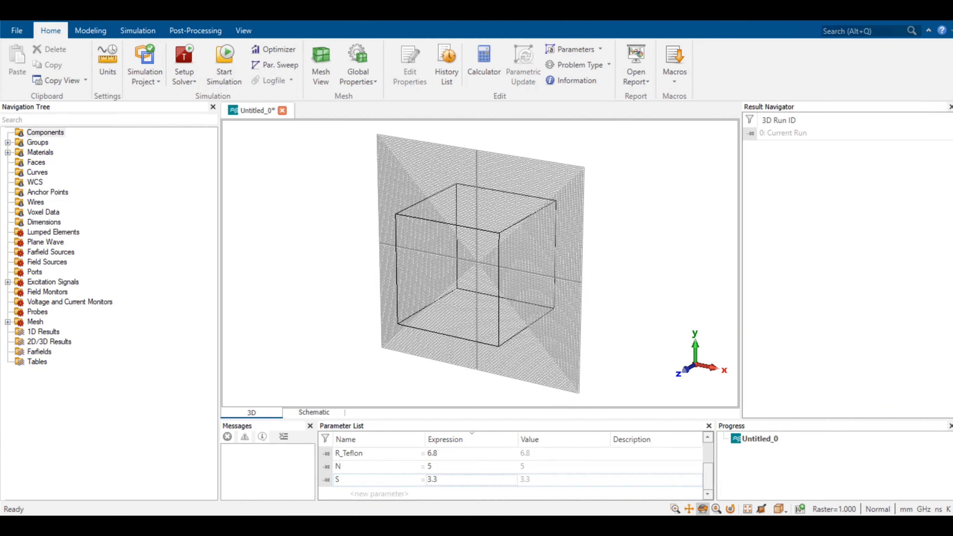
Define a new parameter R_wire with the value 2.
left_click(378, 493)
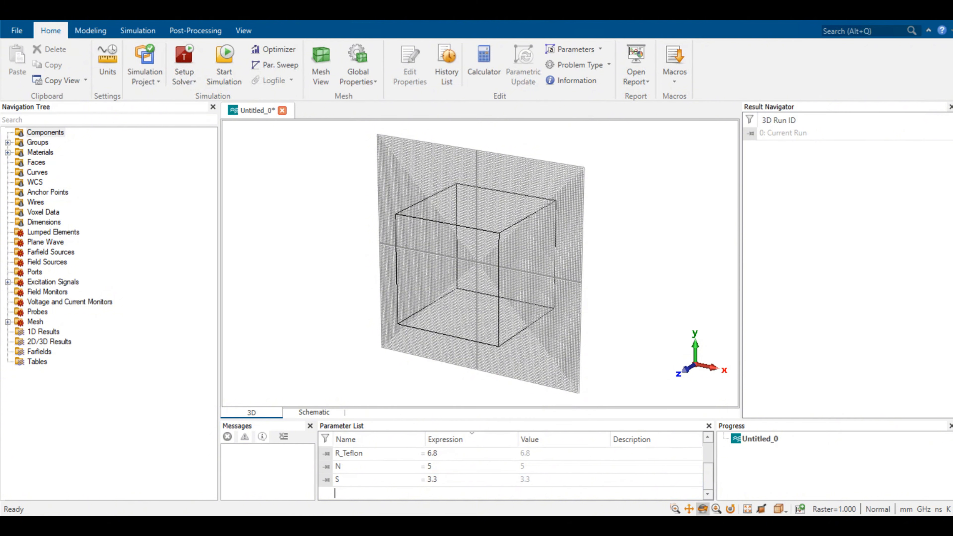
type("R_wire")
key("Tab")
type("2")
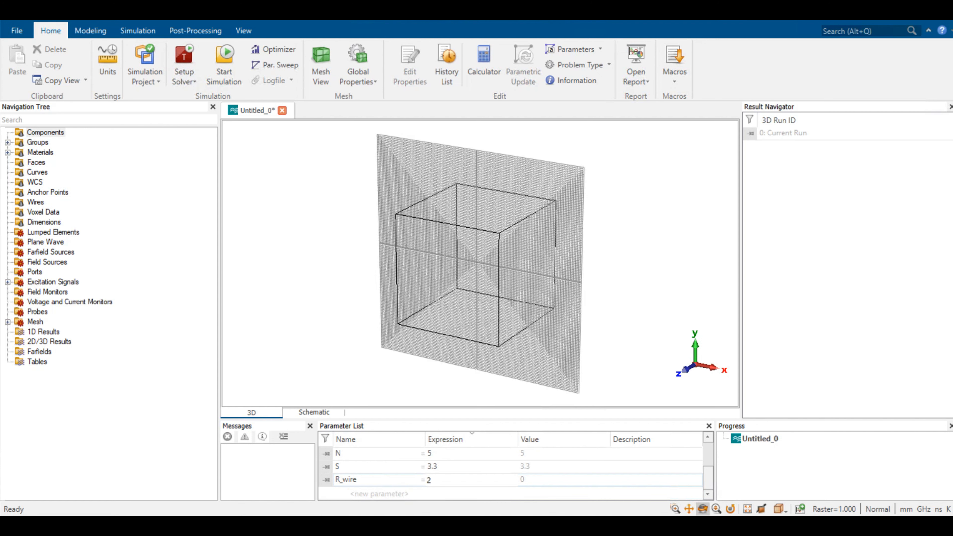
key("Return")
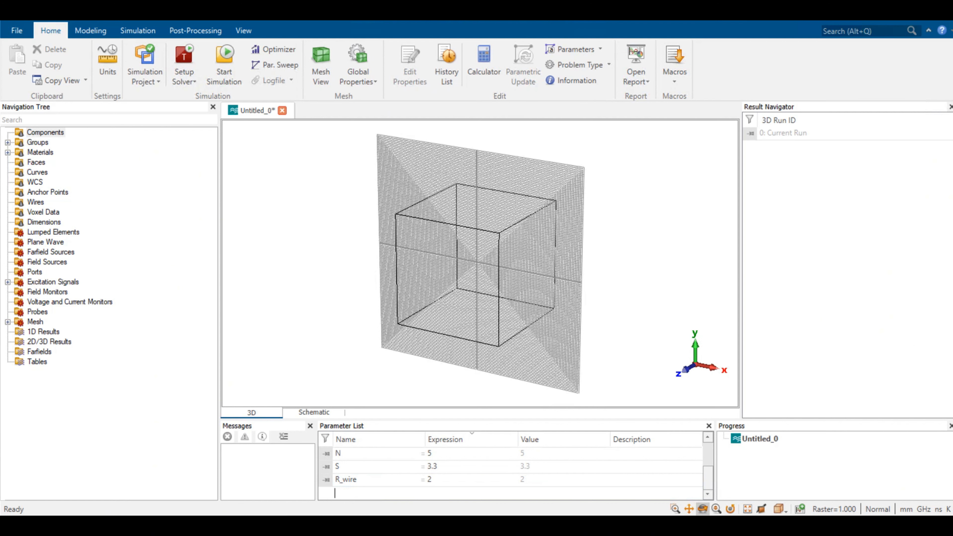
Define a new parameter R_Coax with the value 2.
type("R_Coax")
key("Tab")
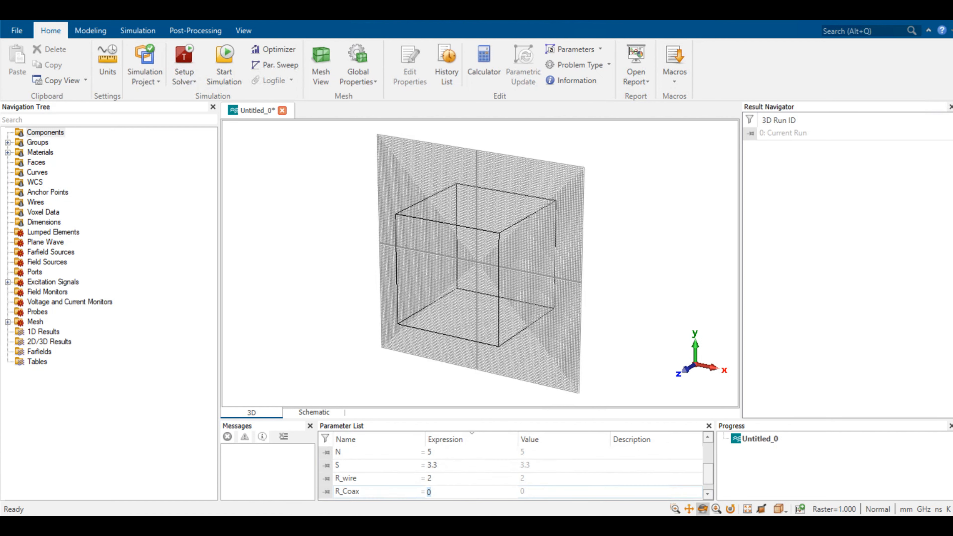
type("2")
key("Return")
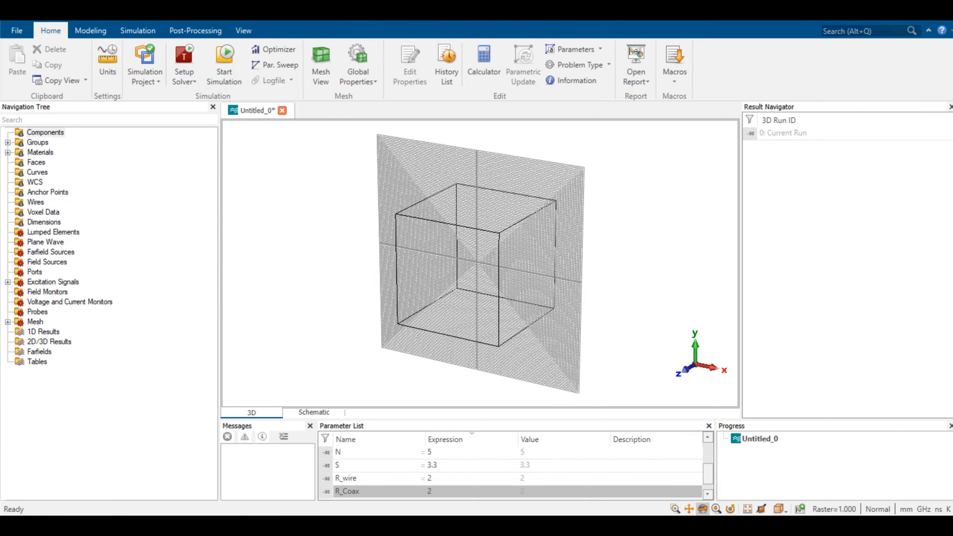
Construct a clockwise 3D Linear Helical Spiral with the coil macro, keeping both radii 5, height 10, 10 turns and a 15-degree angle increment.
mouse_move(517, 255)
left_mouse_down()
mouse_move(424, 278)
mouse_move(516, 259)
left_mouse_up()
left_click(244, 30)
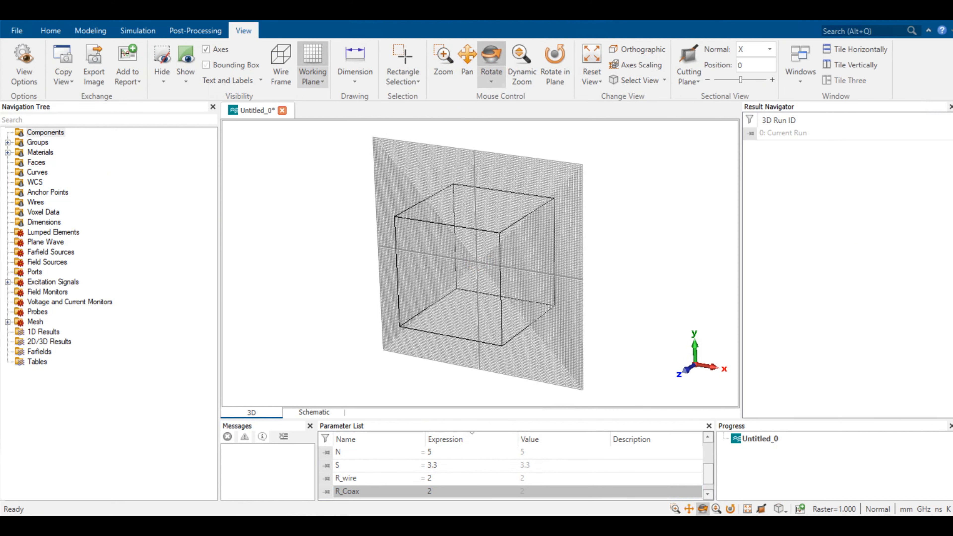
left_click(51, 31)
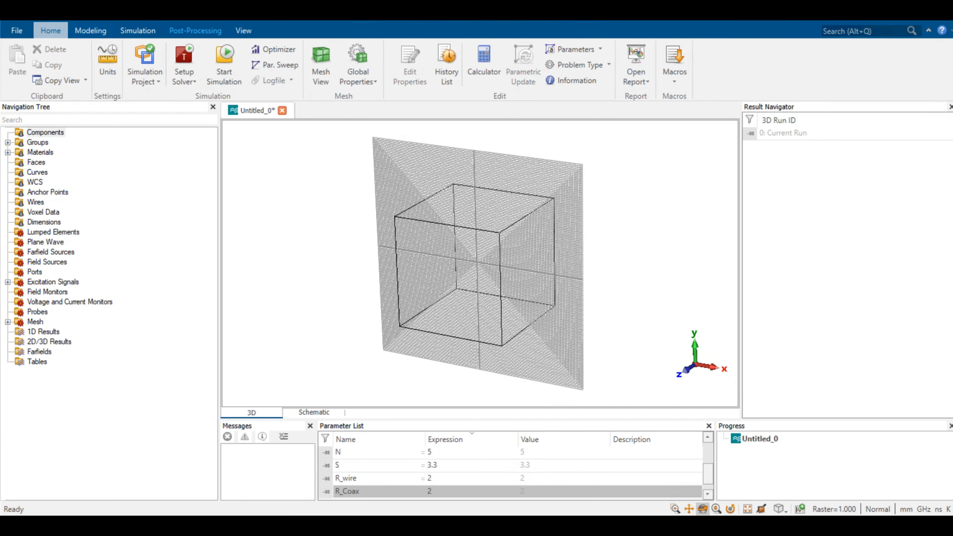
left_click(674, 62)
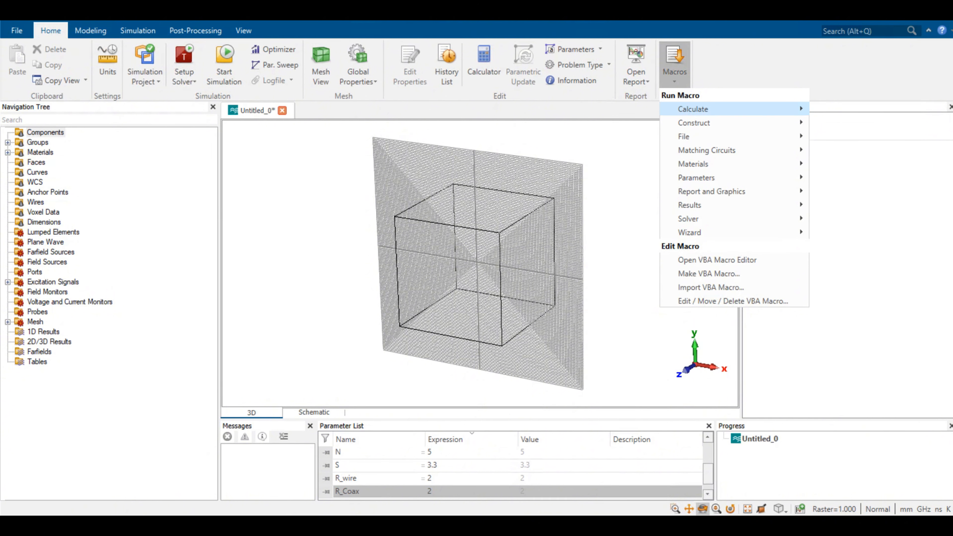
mouse_move(693, 122)
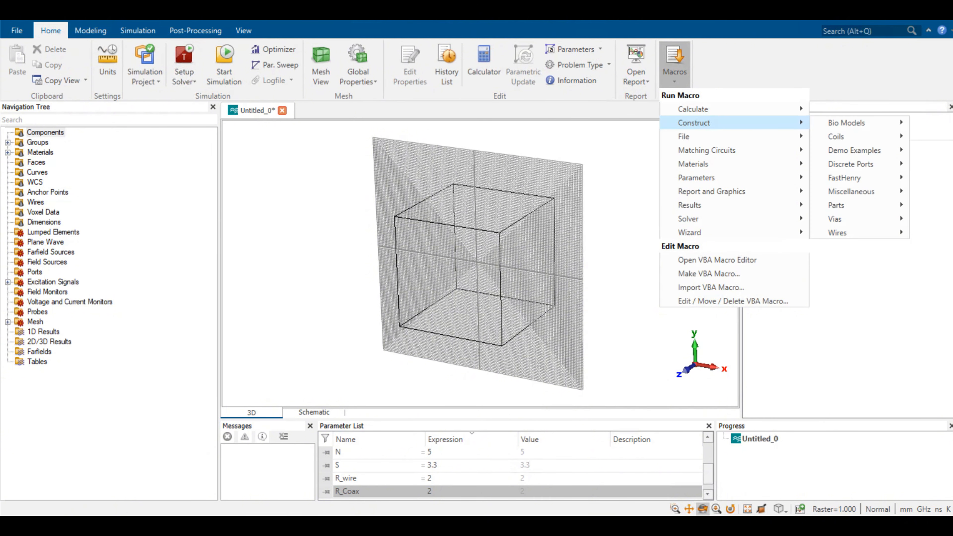
mouse_move(836, 136)
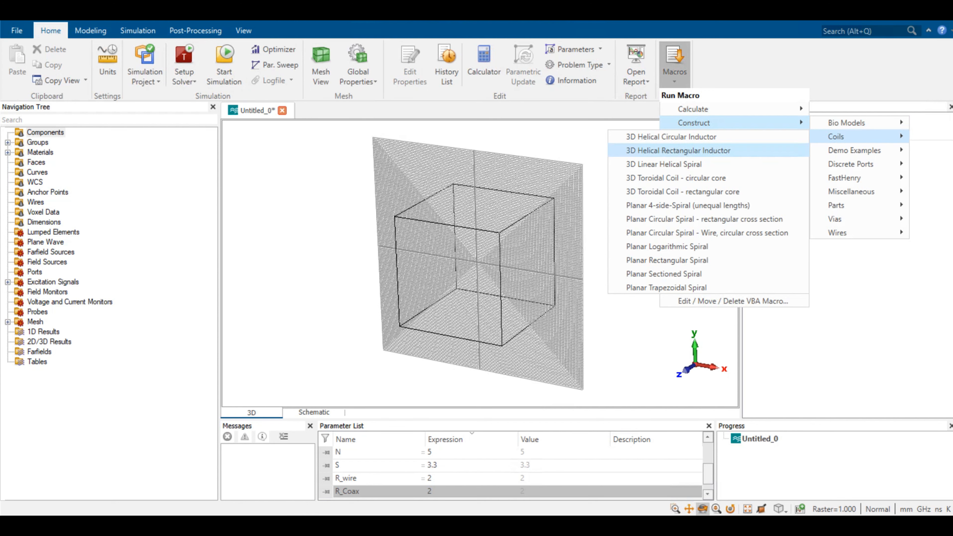
left_click(664, 164)
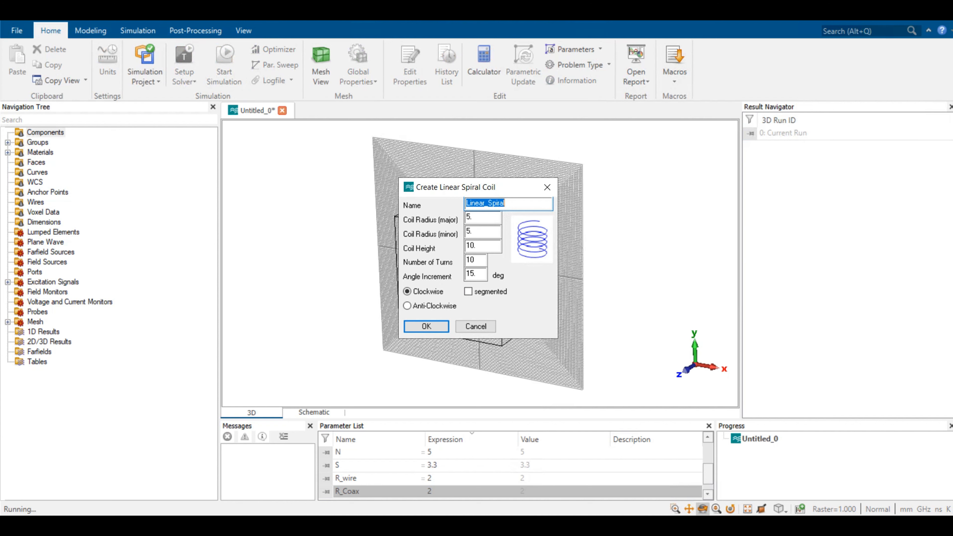
left_click_drag(478, 186, 419, 160)
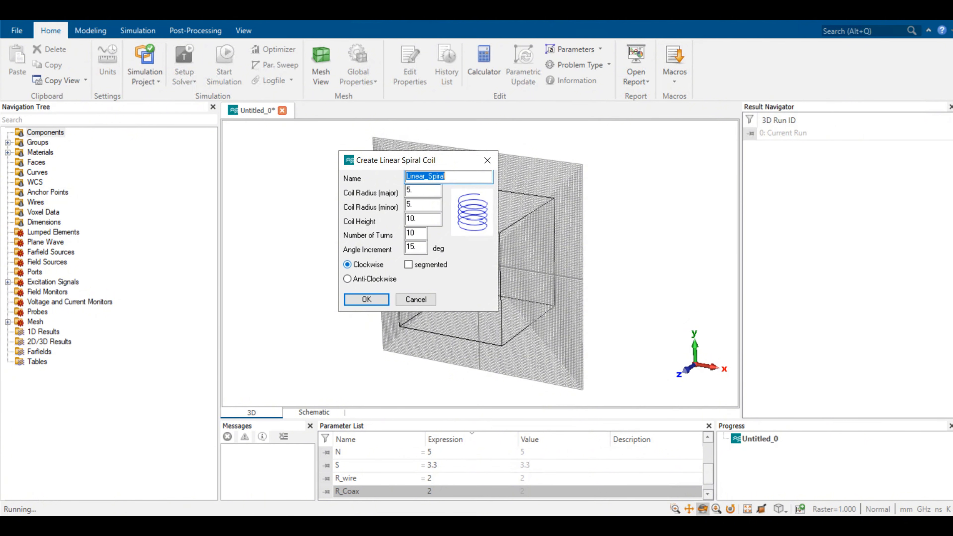
left_click(347, 265)
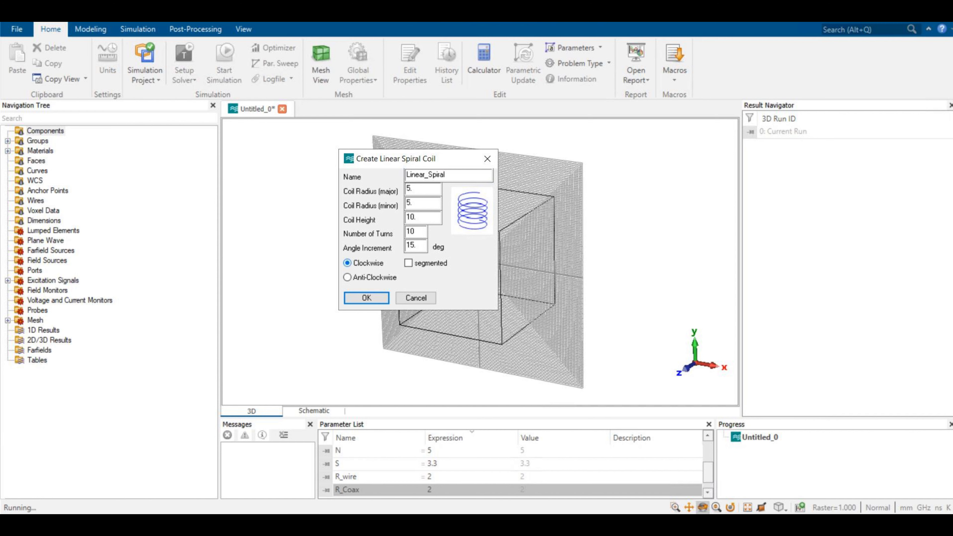
left_click(348, 277)
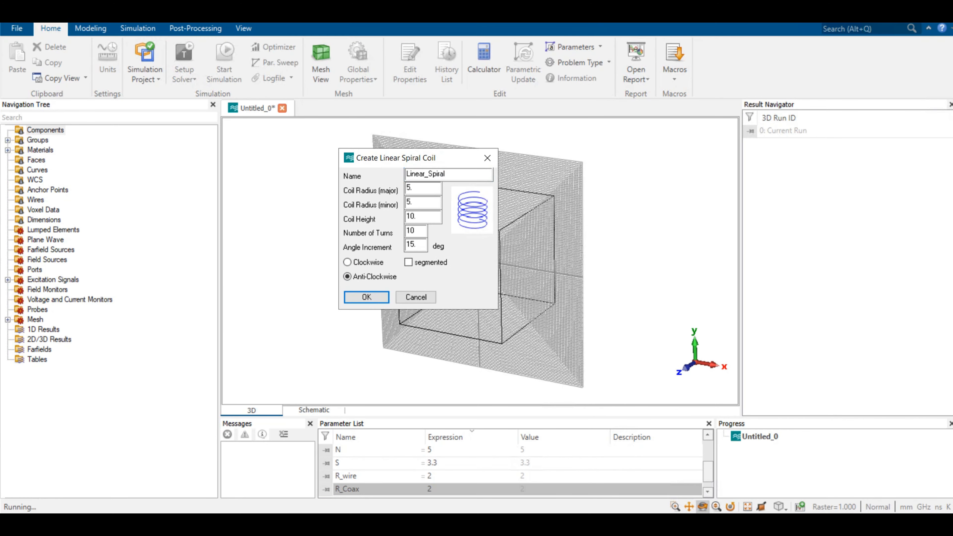
left_click(348, 262)
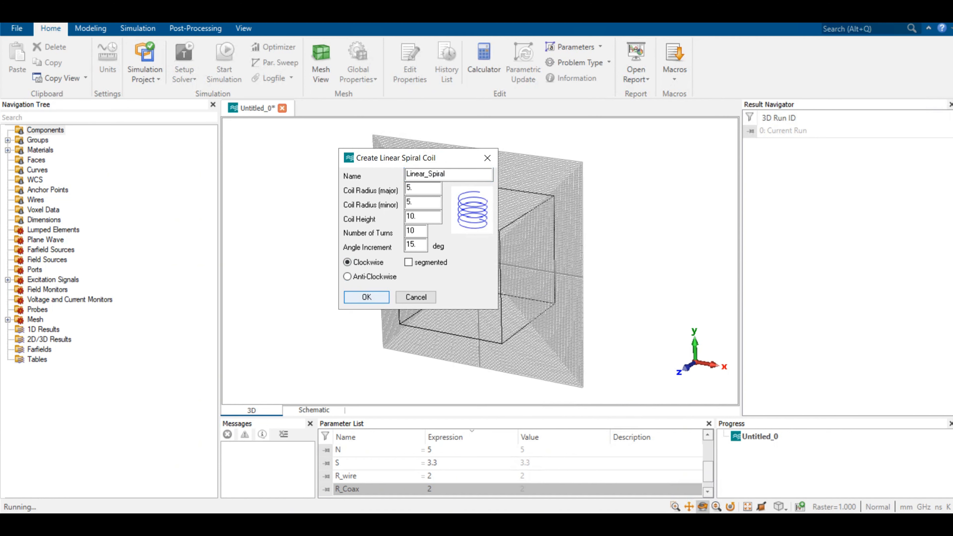
left_click(367, 297)
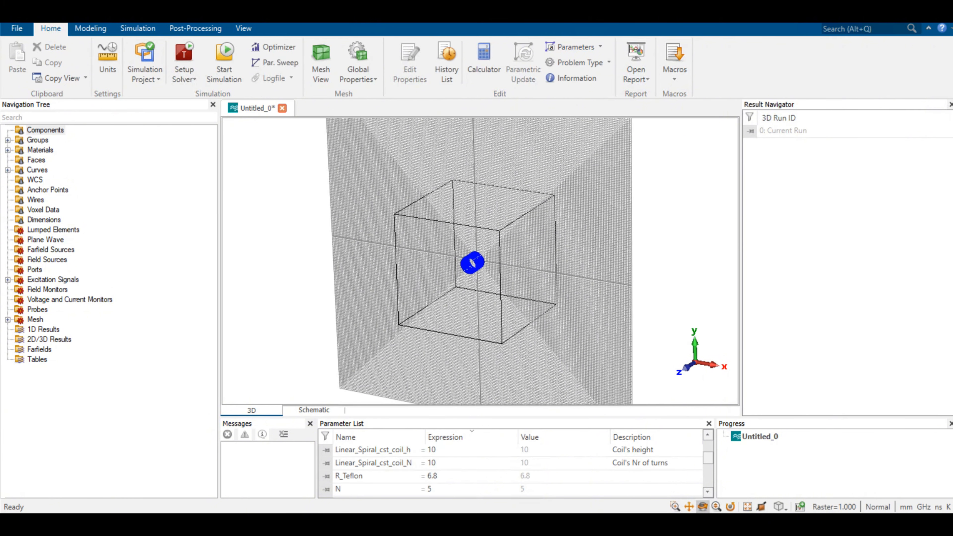
Set the coil's height parameter Linear_Spiral_cst_coil_h to the expression h.
left_click_drag(480, 263, 521, 225)
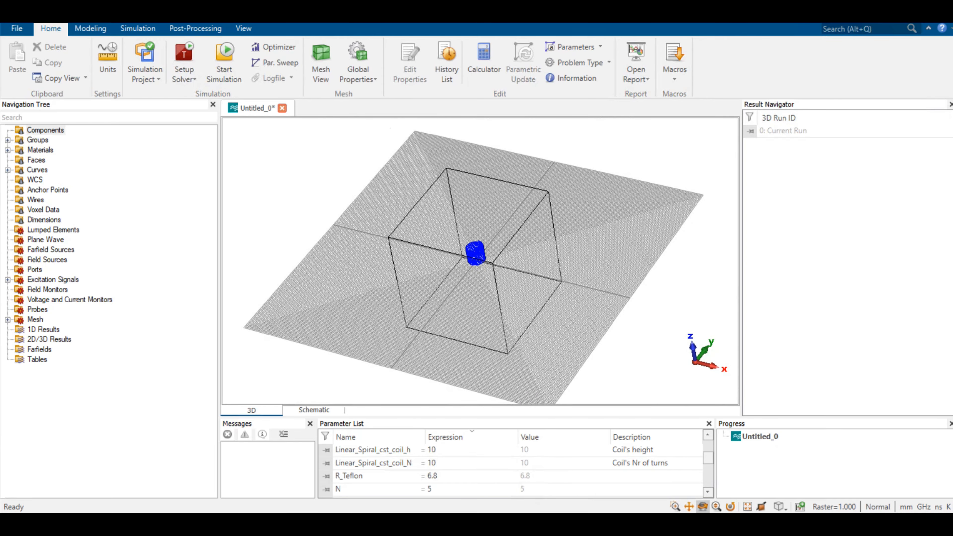
scroll(475, 254, "up", 6)
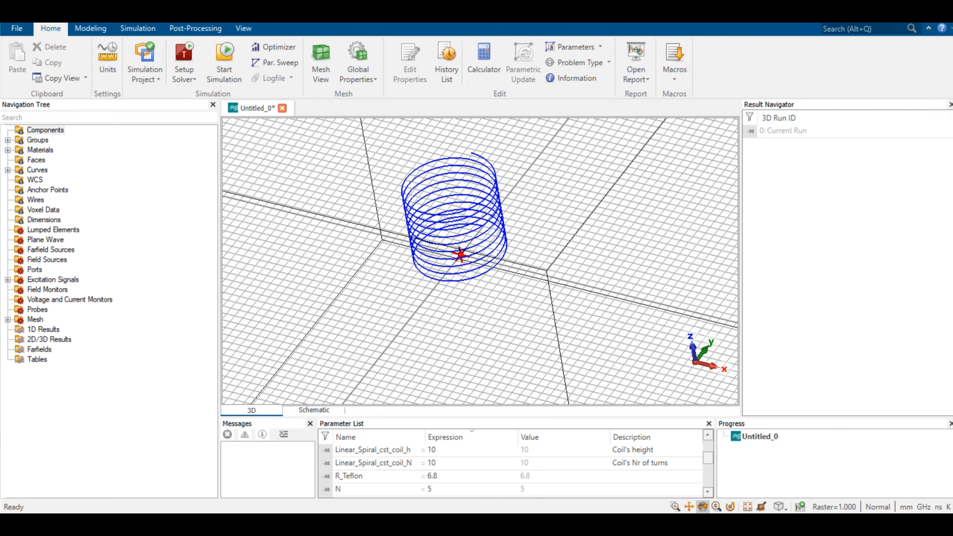
mouse_move(475, 255)
left_mouse_down()
mouse_move(402, 228)
mouse_move(405, 213)
mouse_move(398, 238)
mouse_move(437, 253)
left_mouse_up()
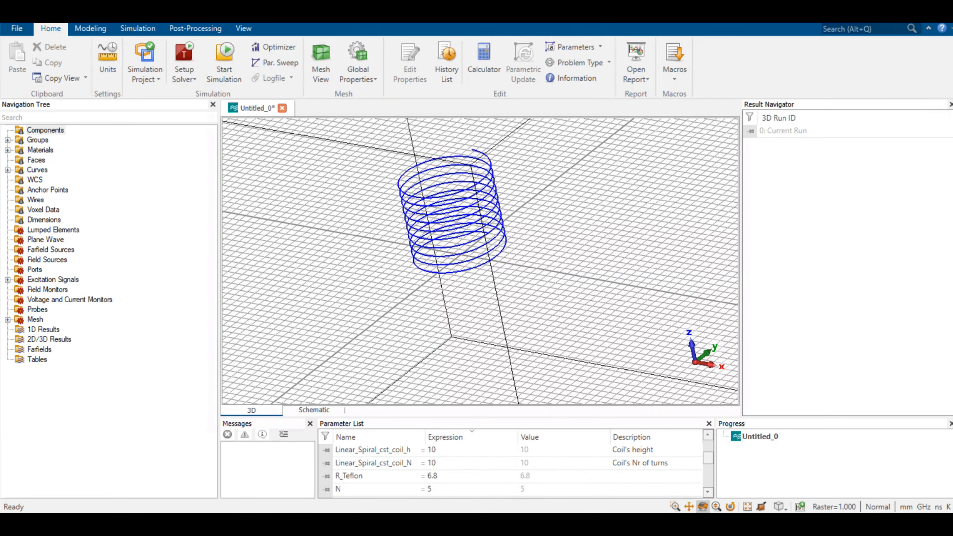
scroll(510, 469, "up", 2)
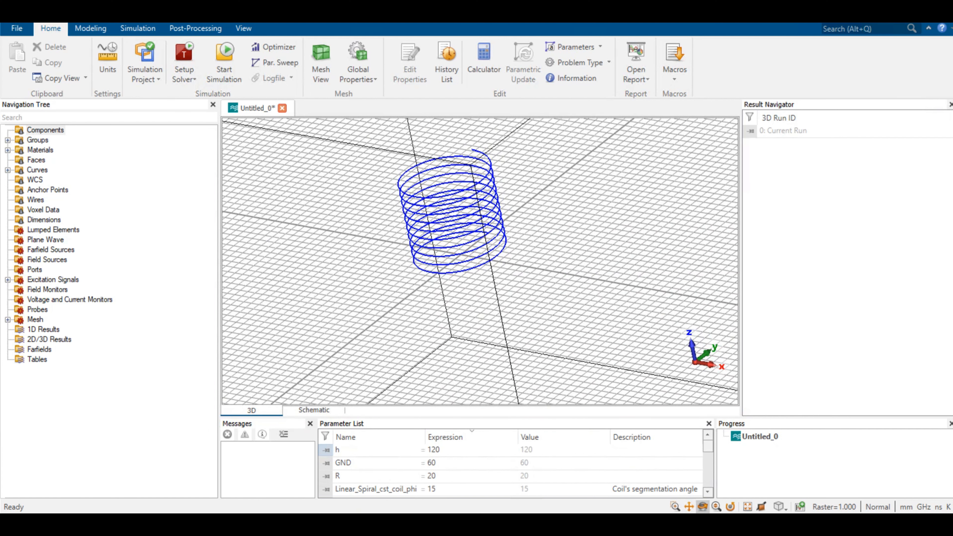
left_click_drag(316, 454, 291, 454)
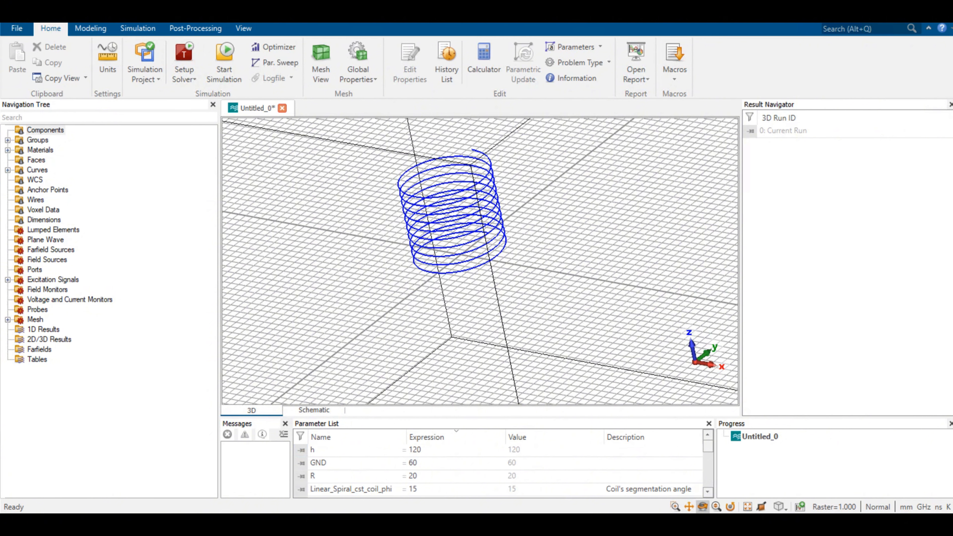
scroll(499, 470, "down", 2)
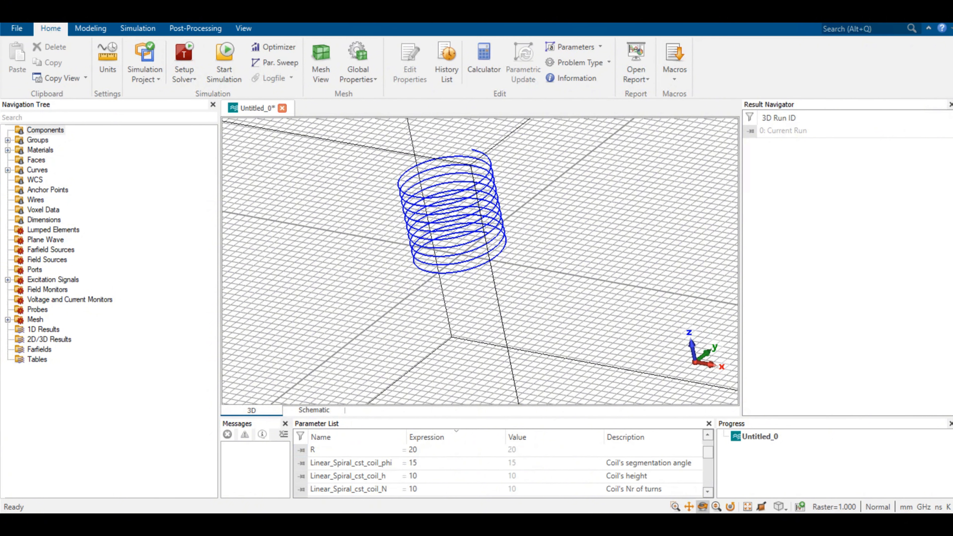
double_click(412, 476)
type("h")
key("Return")
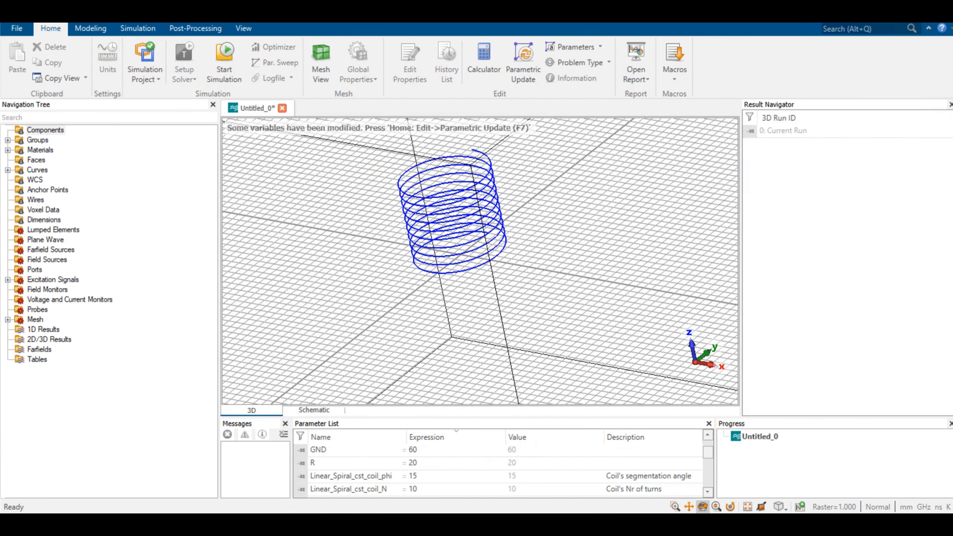
Set the coil's major and minor radius parameters, Linear_Spiral_cst_coil_ra and Linear_Spiral_cst_coil_ri, to the expression R.
scroll(498, 469, "down", 1)
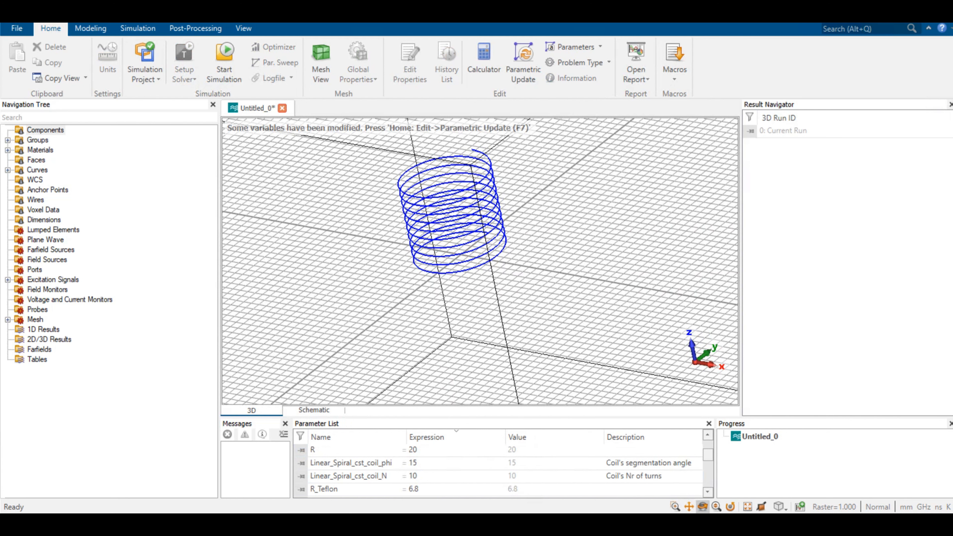
scroll(498, 469, "down", 1)
scroll(498, 470, "up", 4)
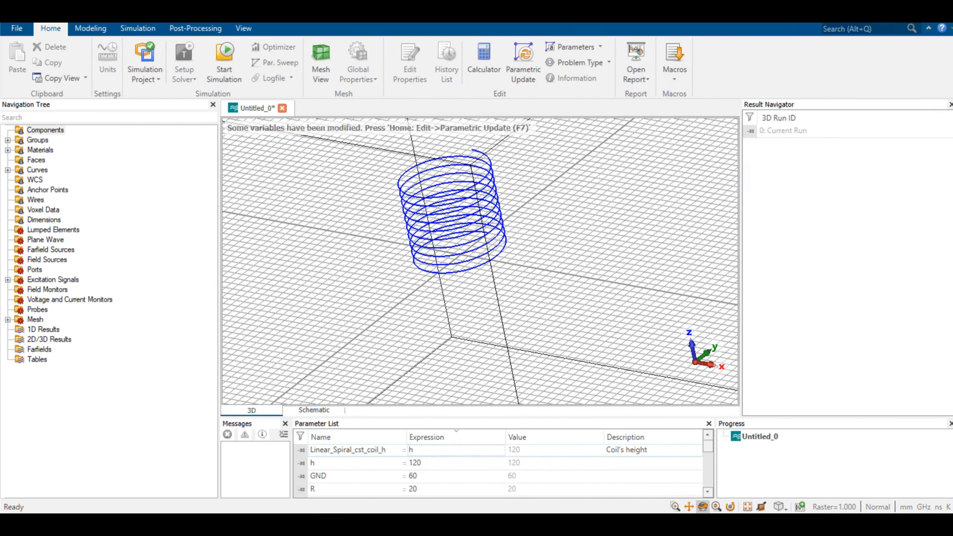
scroll(498, 469, "down", 1)
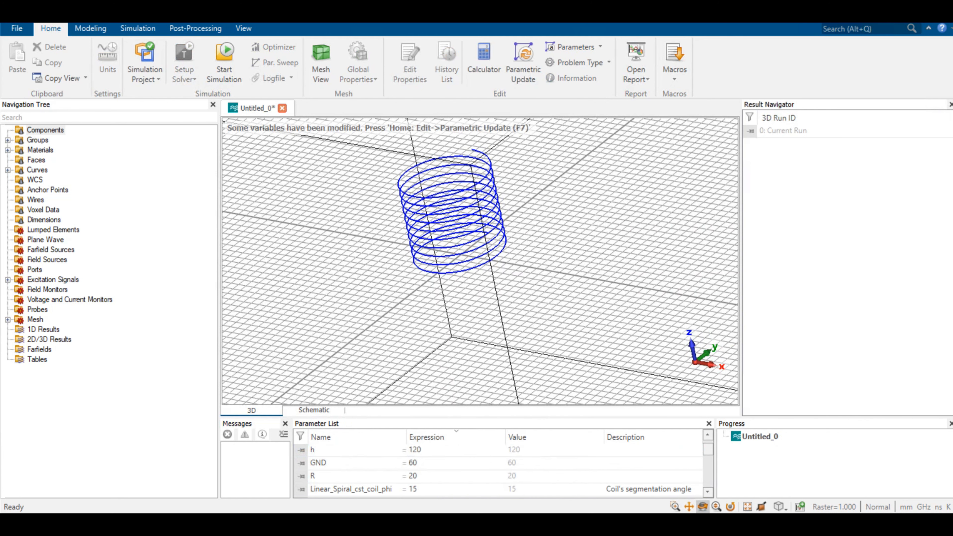
scroll(497, 469, "down", 1)
scroll(497, 469, "down", 1)
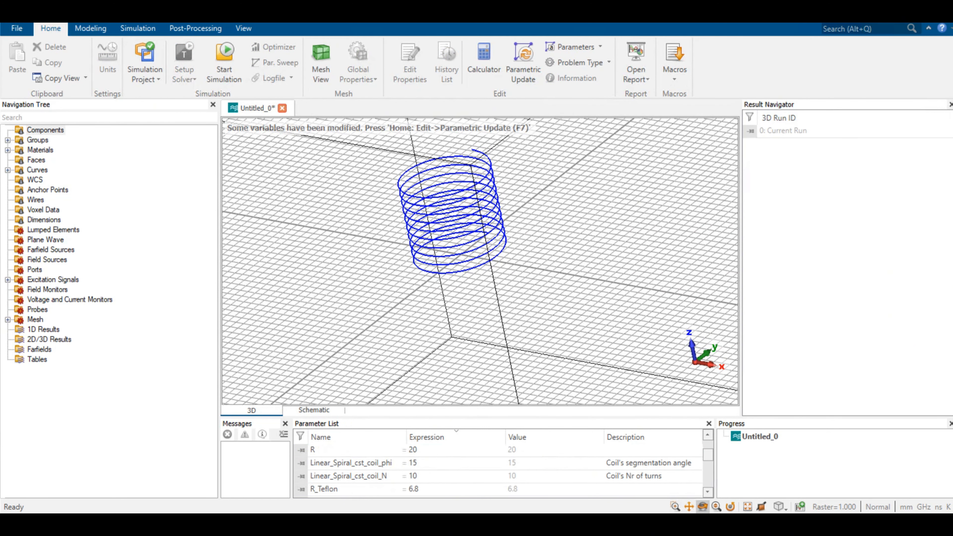
scroll(498, 469, "down", 3)
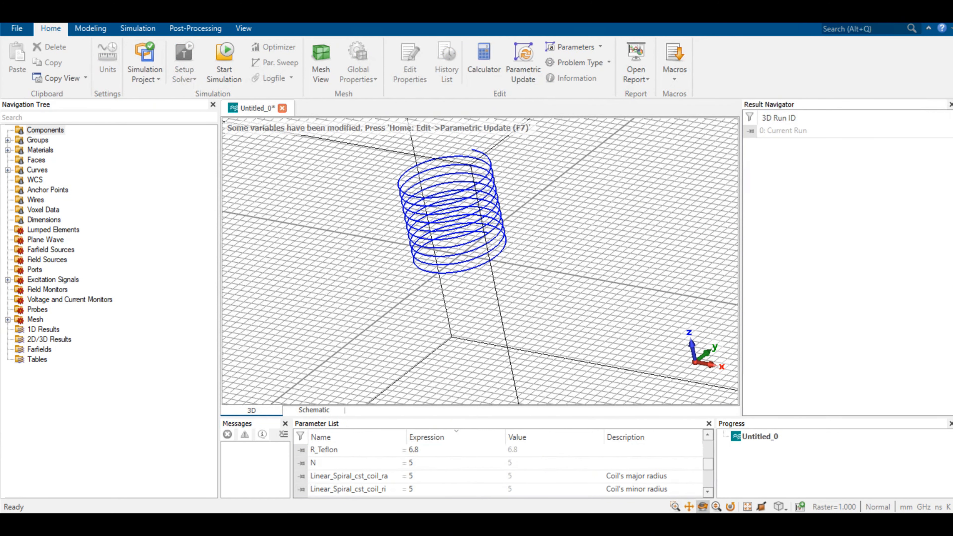
scroll(497, 469, "down", 1)
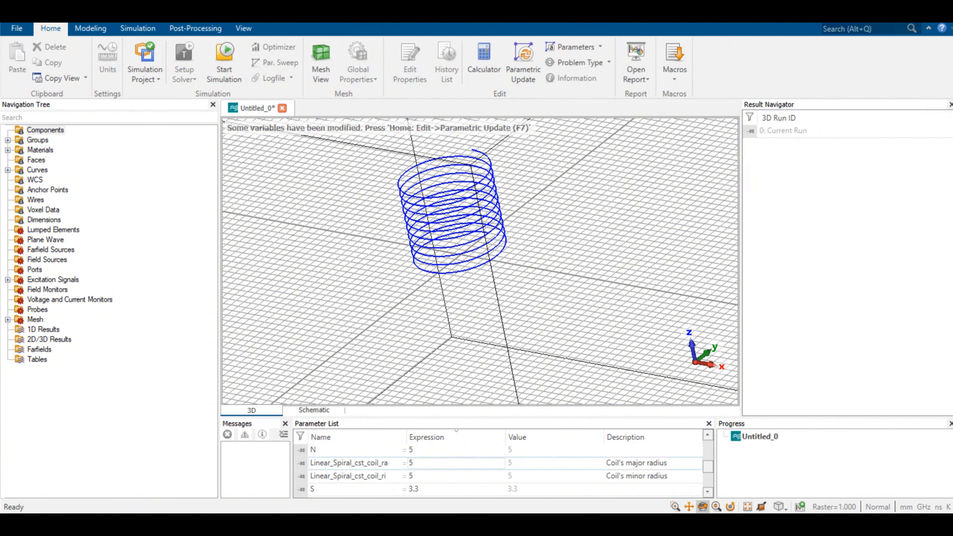
double_click(424, 463)
type("R")
key("Return")
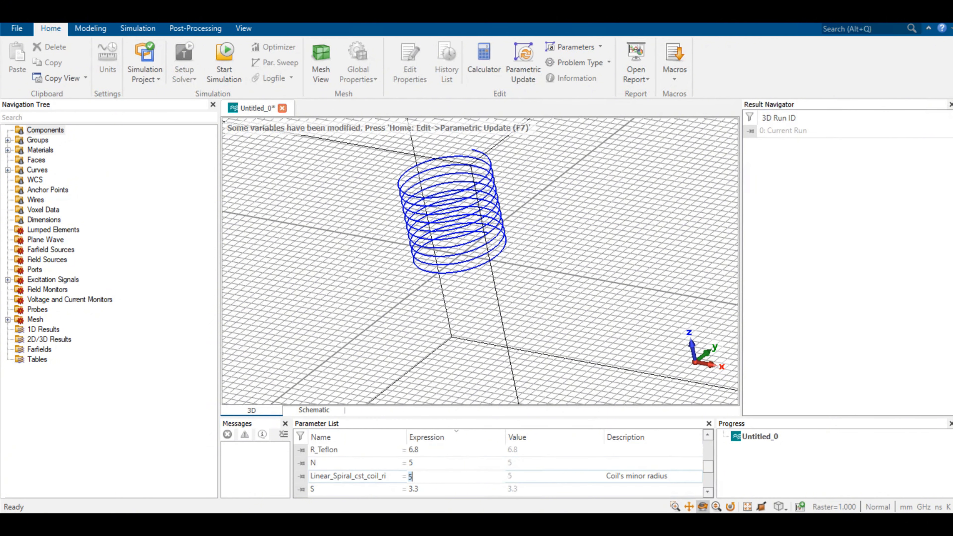
type("R")
key("Return")
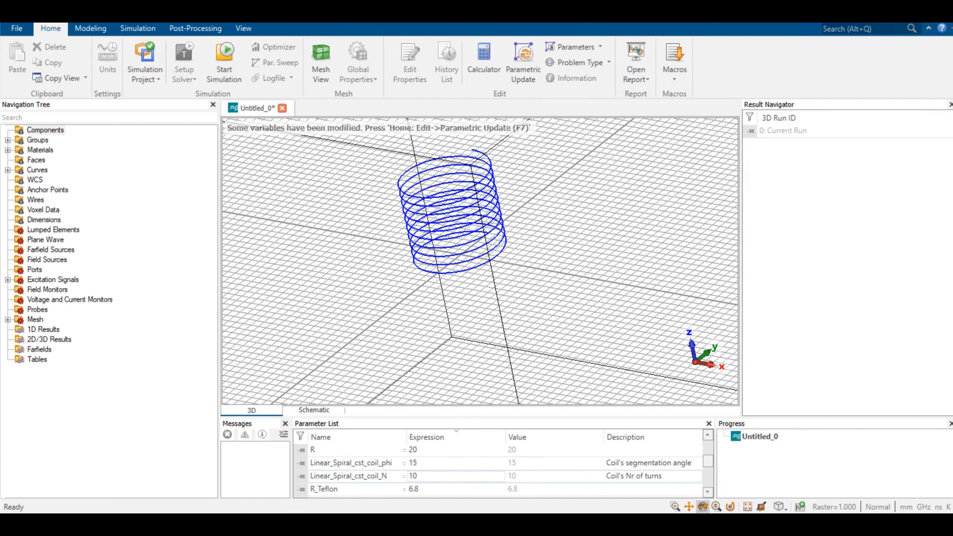
Set the coil's number-of-turns parameter Linear_Spiral_cst_coil_N to the expression N and run a parametric update of the model.
double_click(431, 476)
type("N")
scroll(432, 476, "down", 6)
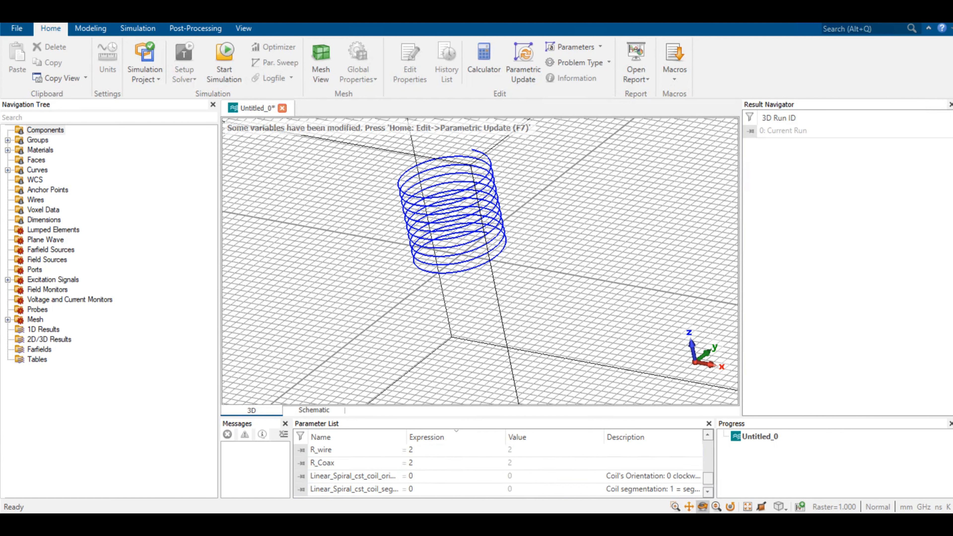
scroll(504, 470, "down", 1)
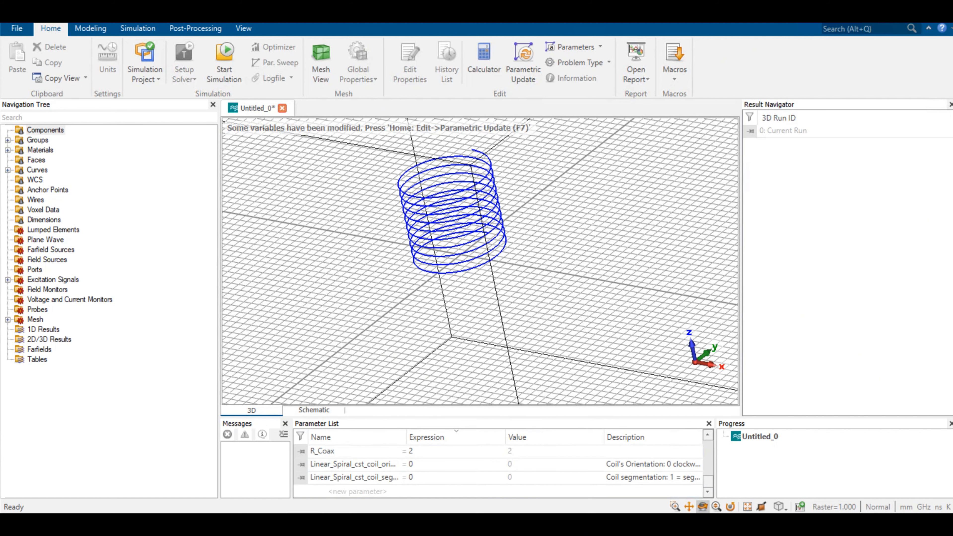
key("F7")
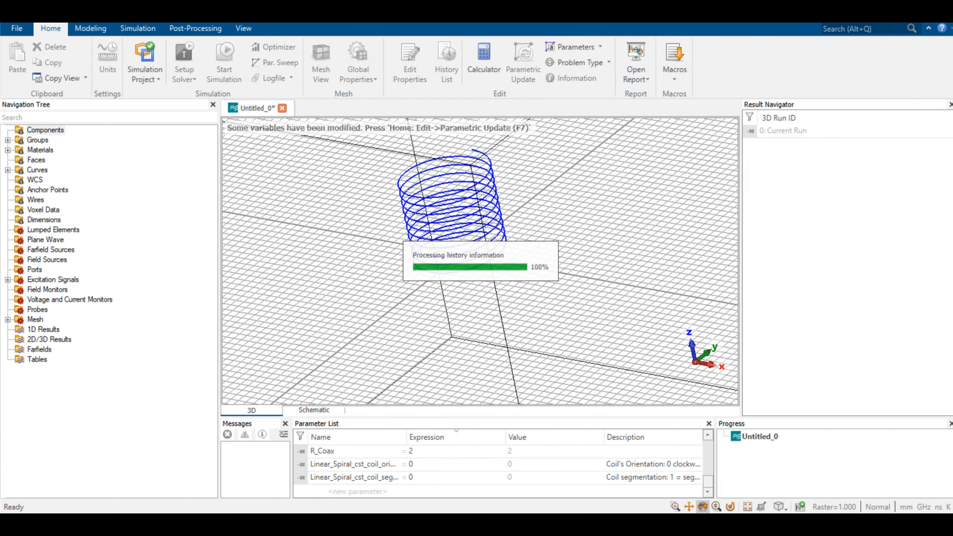
Examine the updated spiral curve from several angles and review the entries in the parameter list.
mouse_move(458, 261)
left_mouse_down()
mouse_move(459, 295)
mouse_move(458, 277)
left_mouse_up()
scroll(481, 261, "up", 3)
scroll(480, 262, "down", 8)
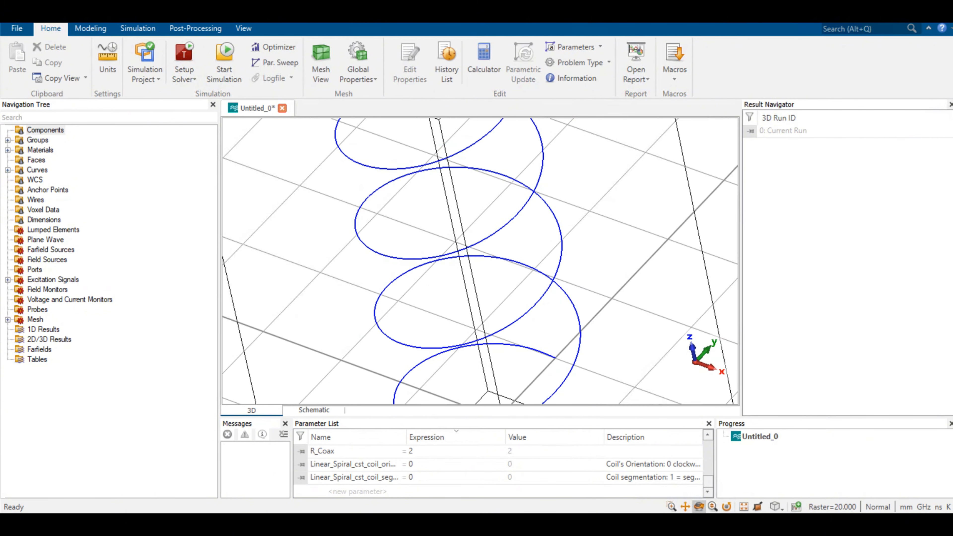
left_click_drag(464, 251, 409, 187)
scroll(478, 259, "up", 3)
scroll(480, 261, "down", 5)
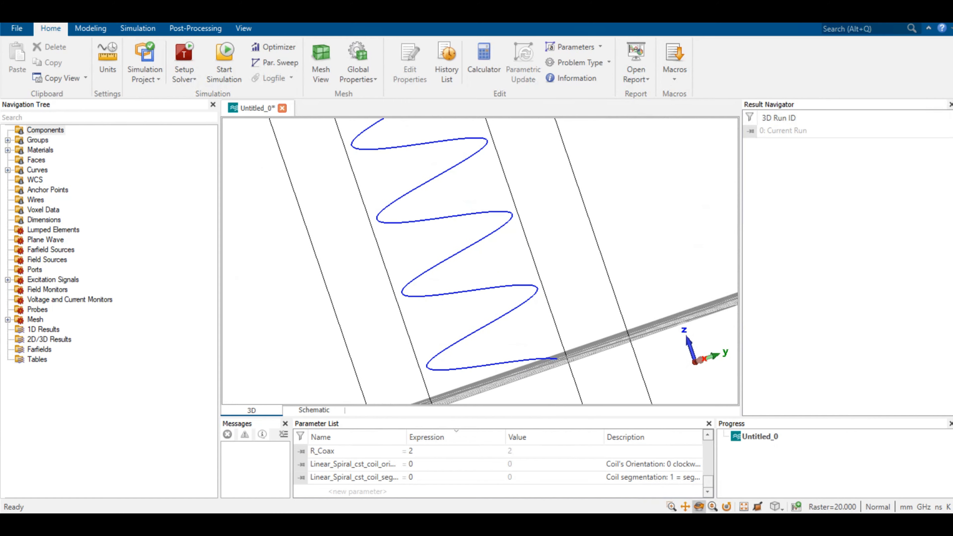
left_click_drag(443, 226, 497, 259)
scroll(503, 469, "up", 2)
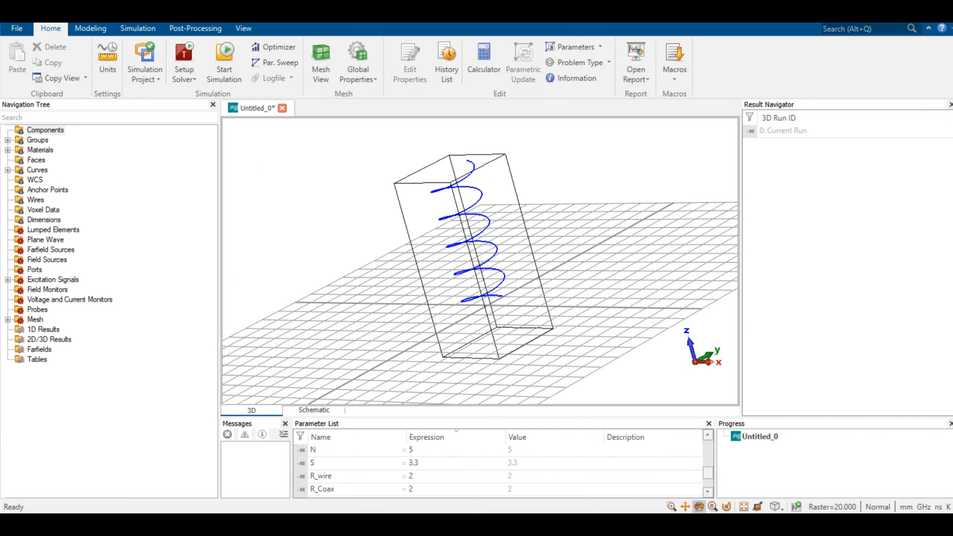
scroll(499, 470, "down", 1)
scroll(503, 470, "up", 5)
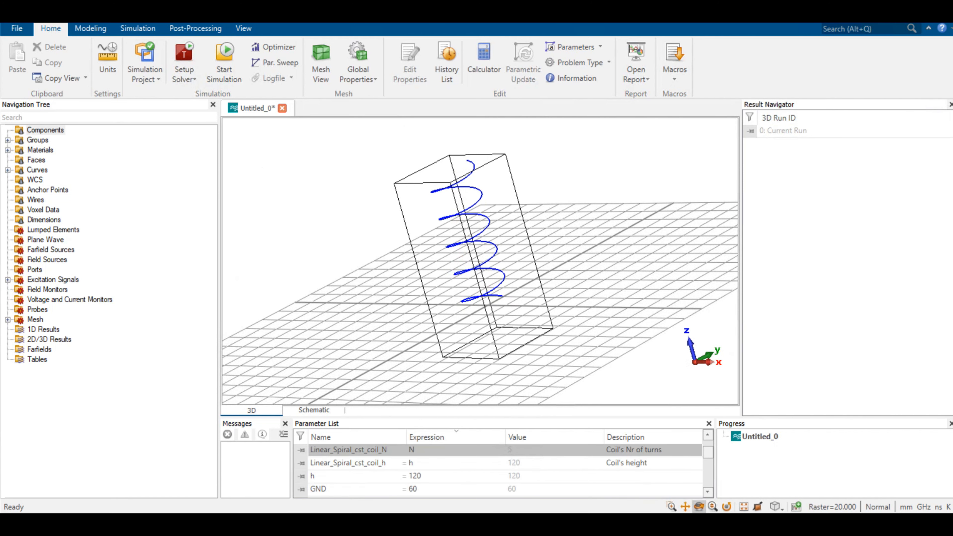
left_click_drag(379, 286, 379, 331)
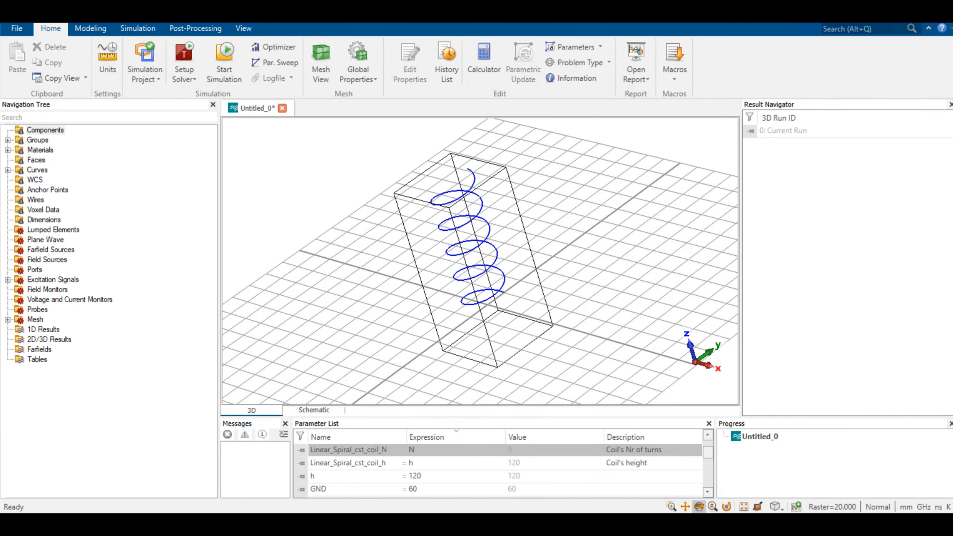
scroll(476, 244, "up", 3)
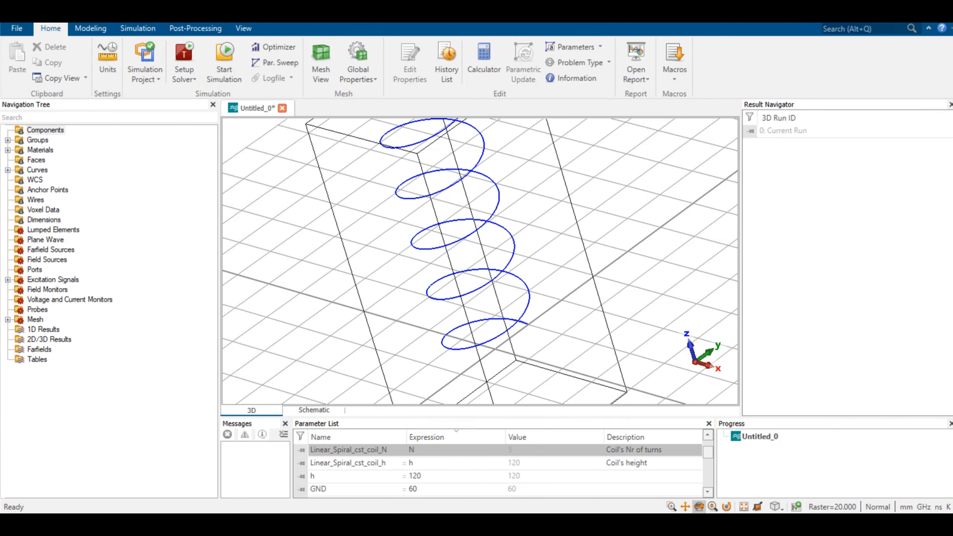
Create a 2D circle curve at the spiral's lower end with radius R_wire and Y center R, within the 3D-Linear-Spiral curve.
left_click(90, 28)
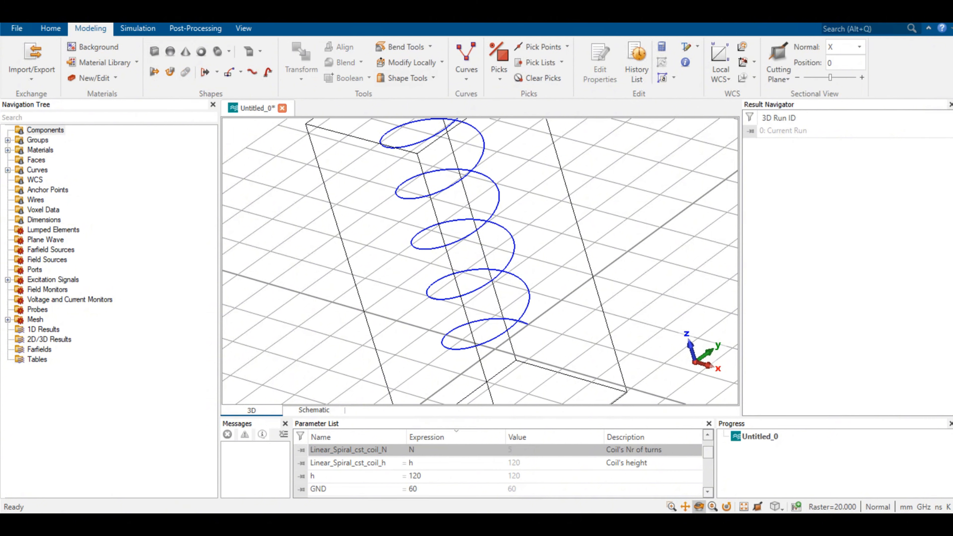
left_click(466, 62)
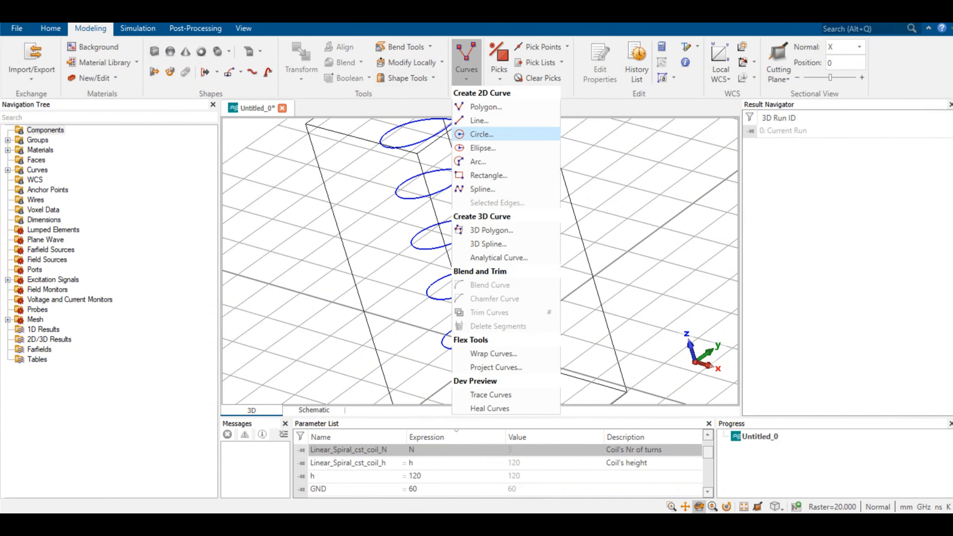
left_click(482, 134)
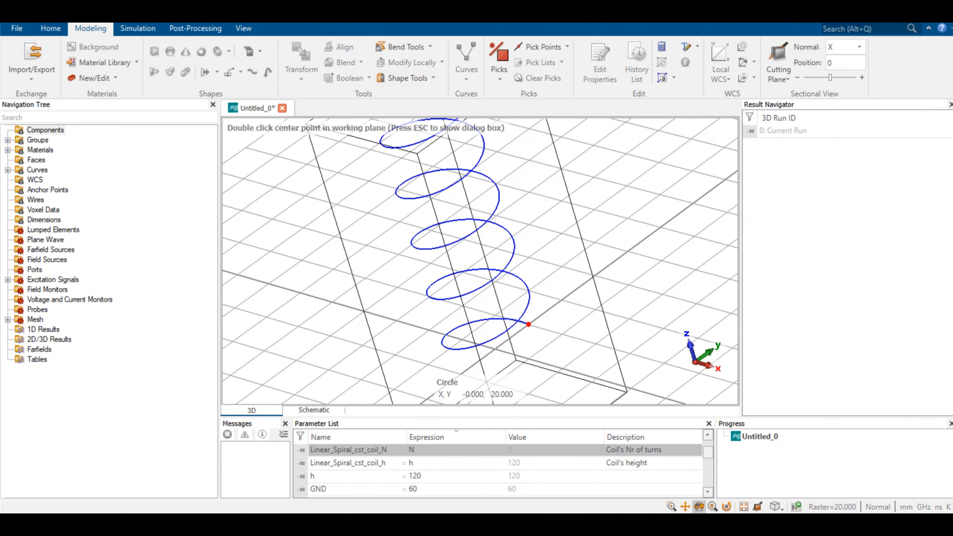
double_click(528, 324)
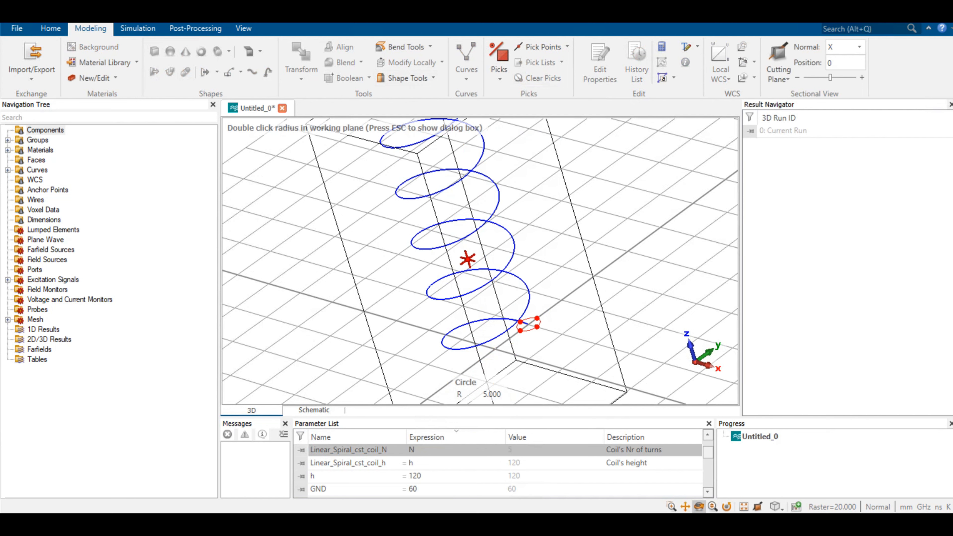
key("Escape")
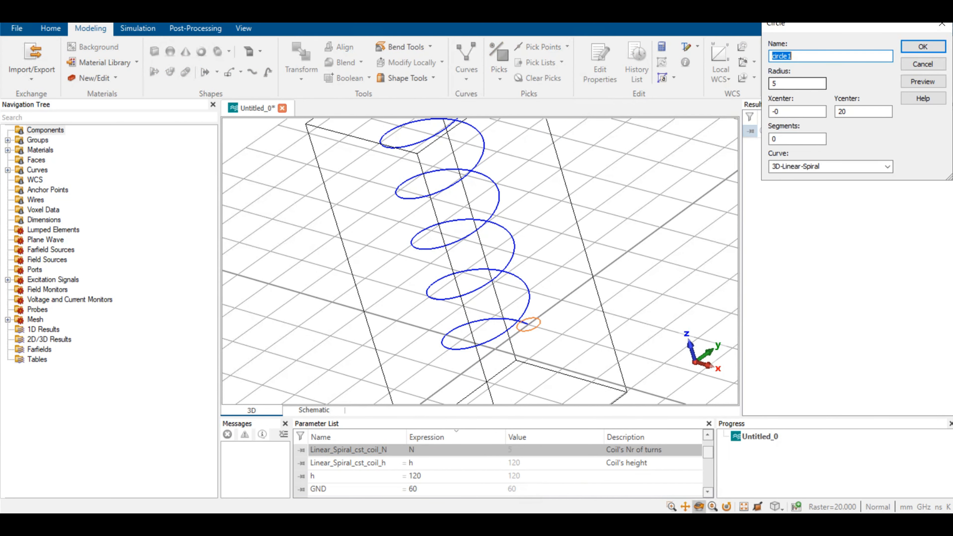
key("Tab")
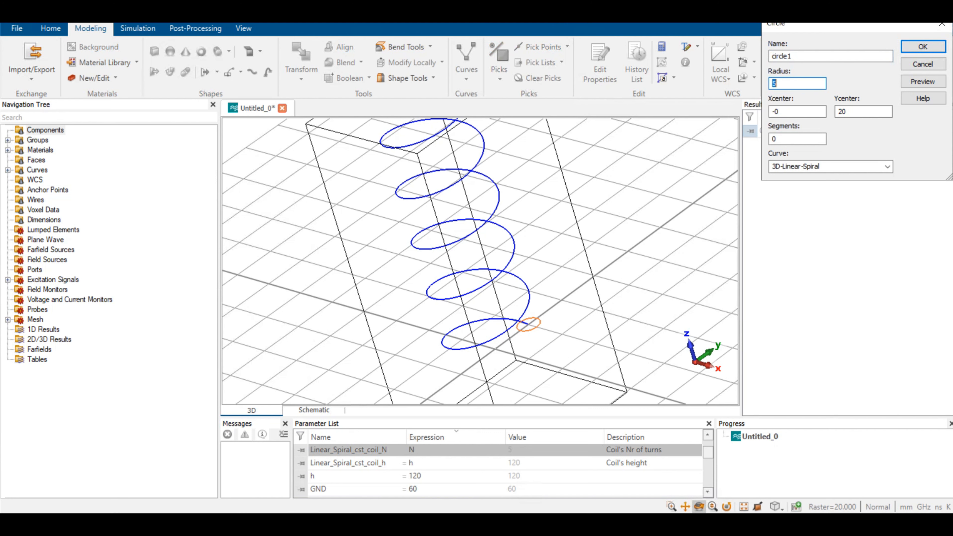
type("R")
key("Tab")
key("Tab")
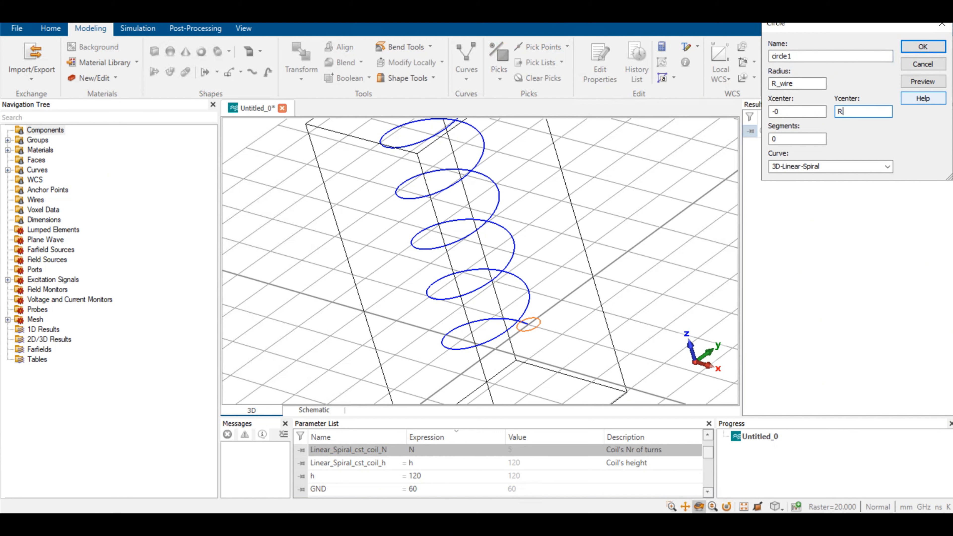
type("R")
left_click(923, 46)
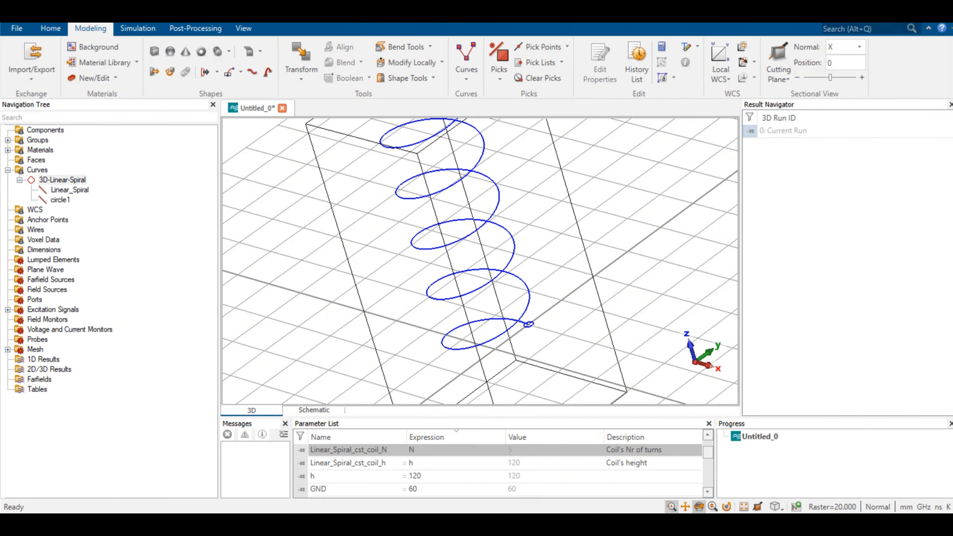
Sweep the circle profile along the spiral path into a PEC solid in component1, keeping zero twist and taper angles.
scroll(539, 338, "up", 5)
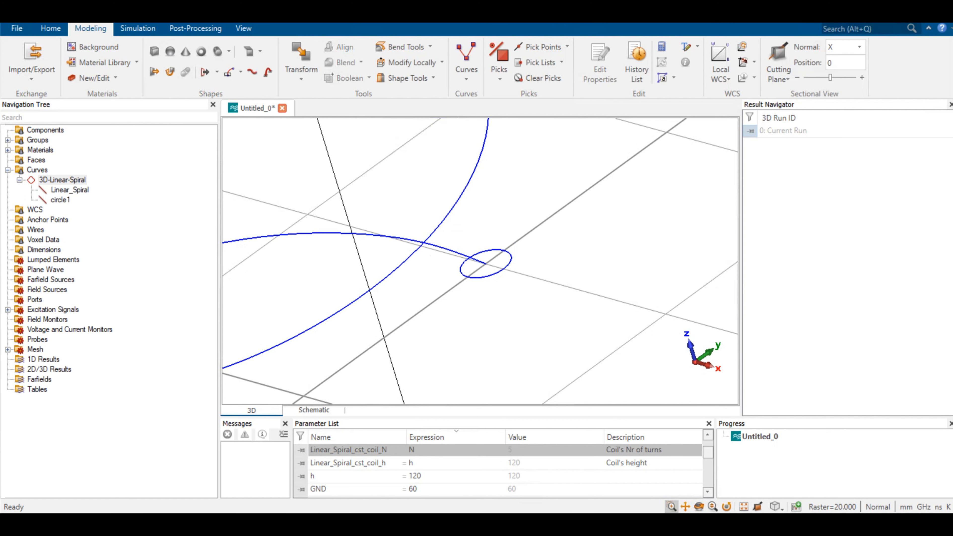
left_click(217, 72)
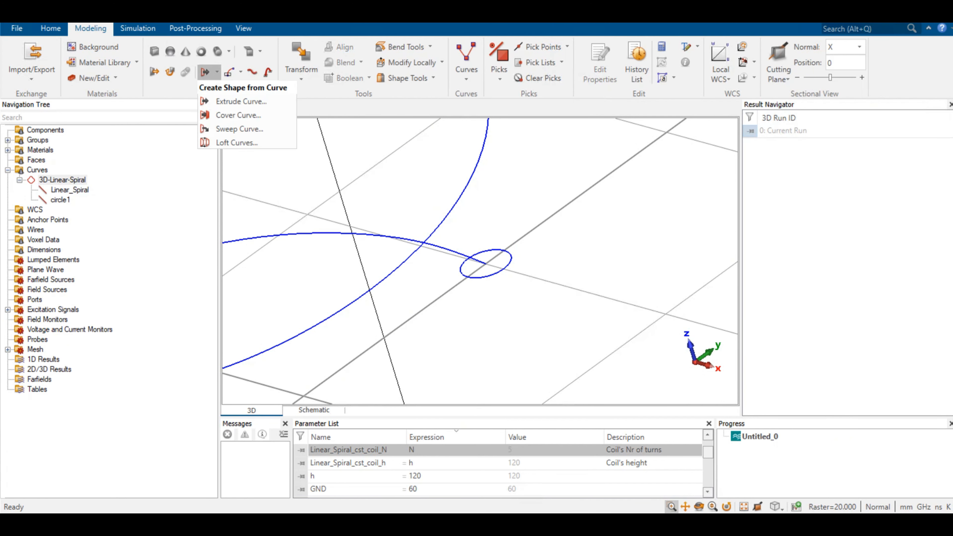
left_click(240, 129)
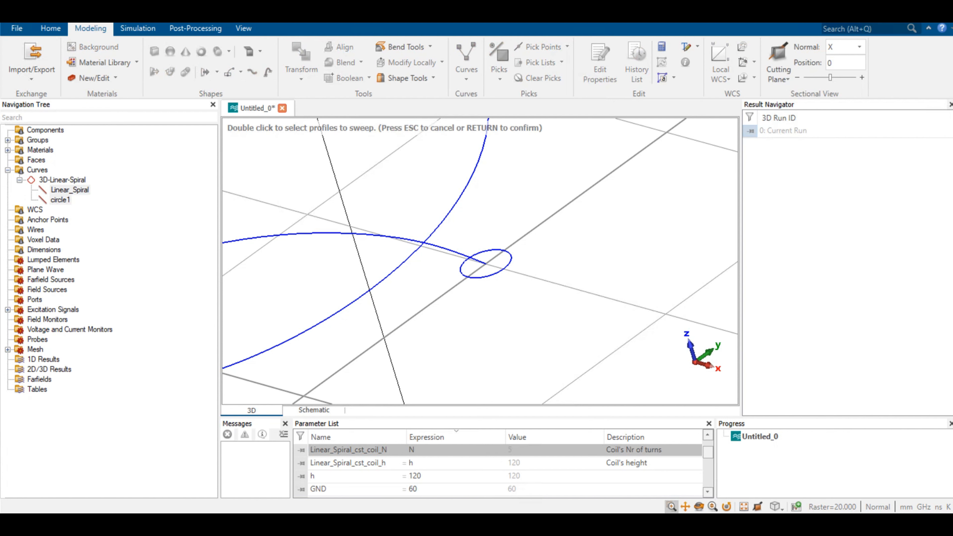
double_click(483, 277)
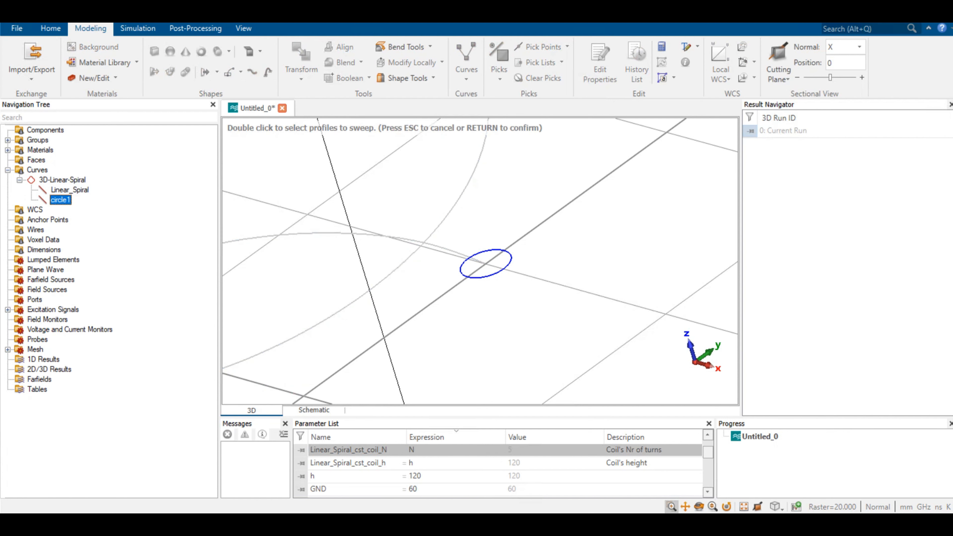
key("Return")
double_click(447, 249)
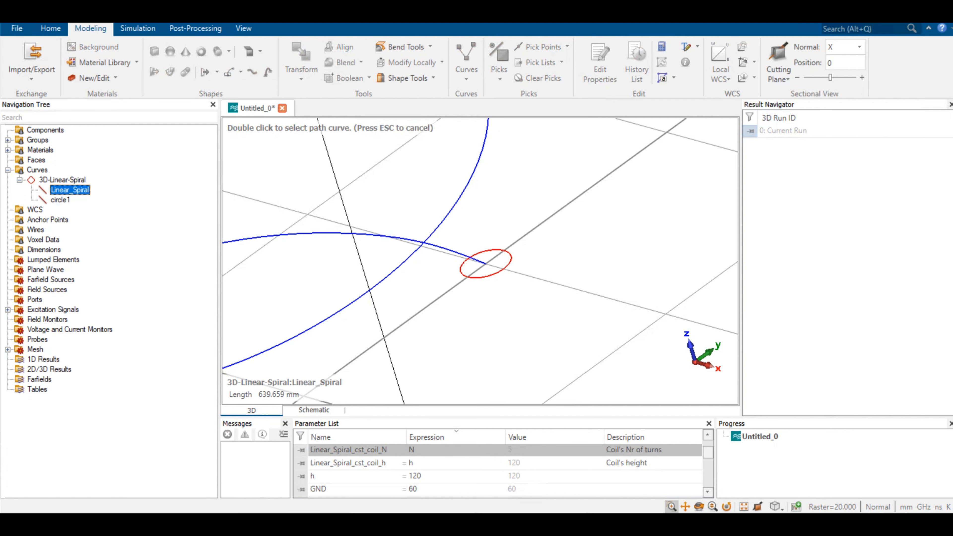
key("Return")
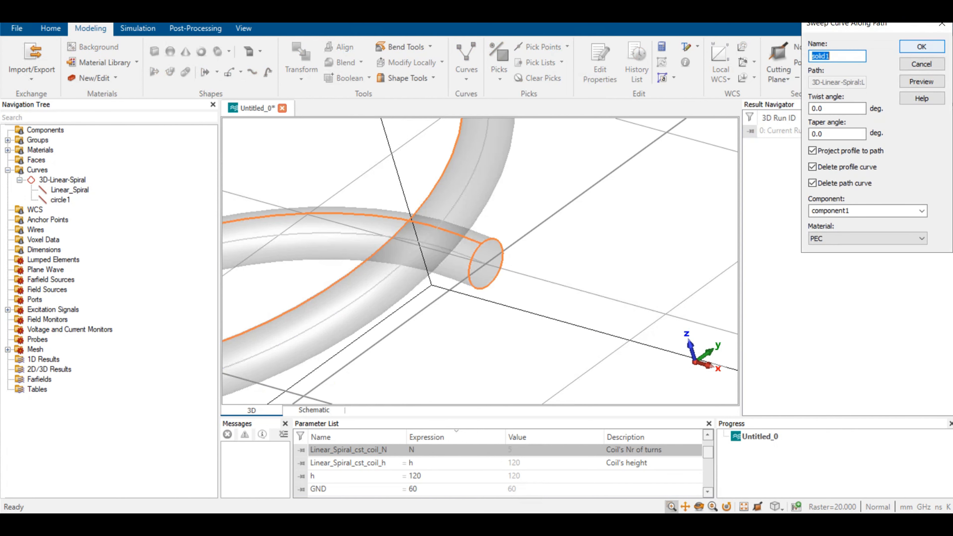
left_click(922, 47)
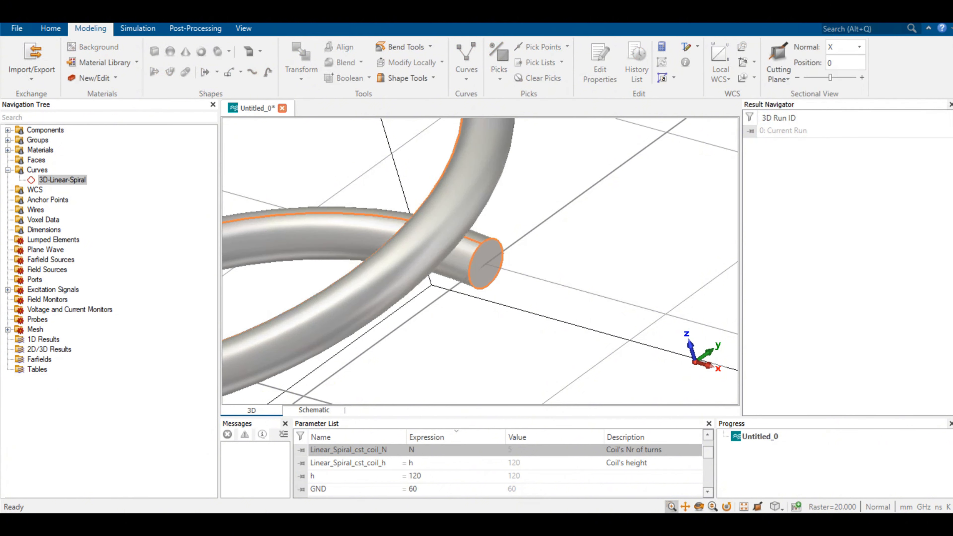
Inspect the swept helical wire from another angle and fit the whole model in the view.
scroll(480, 262, "up", 3)
scroll(481, 262, "down", 7)
scroll(482, 261, "up", 3)
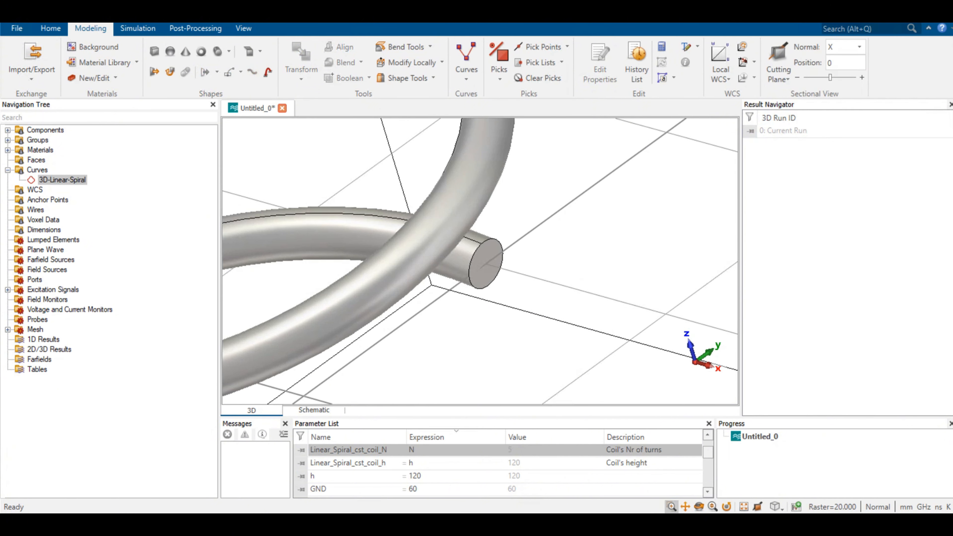
scroll(481, 262, "down", 8)
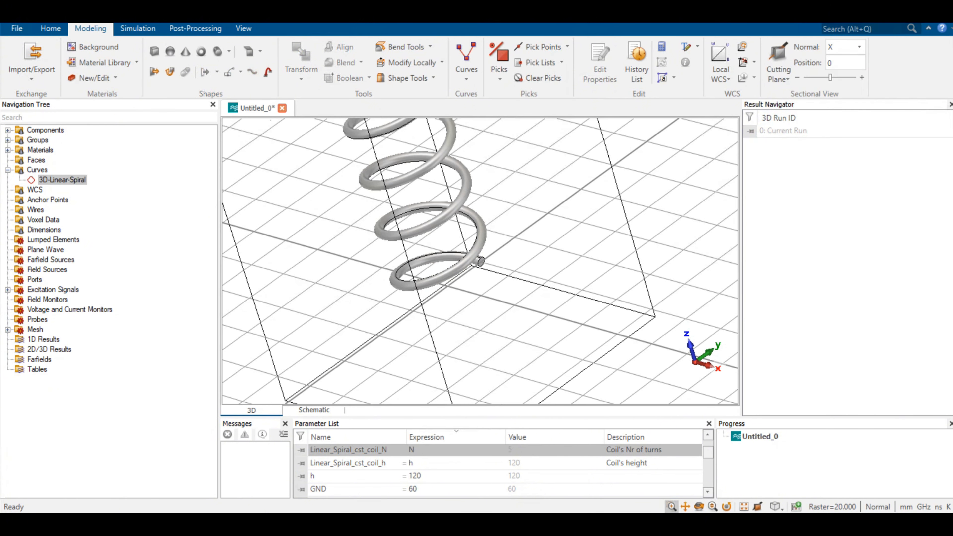
scroll(481, 262, "down", 1)
mouse_move(545, 218)
left_mouse_down()
mouse_move(485, 234)
mouse_move(410, 278)
left_mouse_up()
left_click(743, 506)
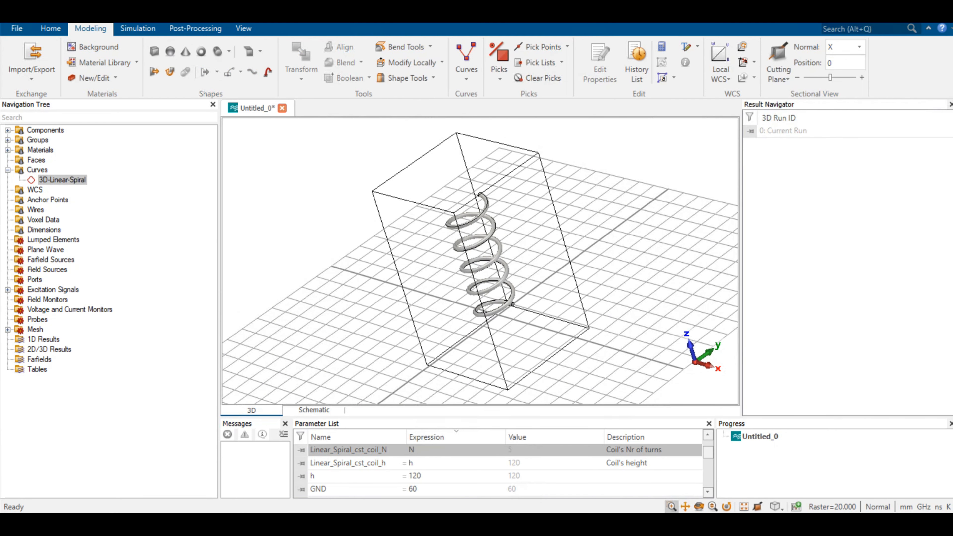
Create a PEC cylinder below the spiral's lower end in component1, with outer radius R_wire, Y center R and Z from 0 to -S.
left_click(699, 507)
mouse_move(559, 307)
left_mouse_down()
mouse_move(514, 263)
mouse_move(540, 312)
mouse_move(542, 272)
left_mouse_up()
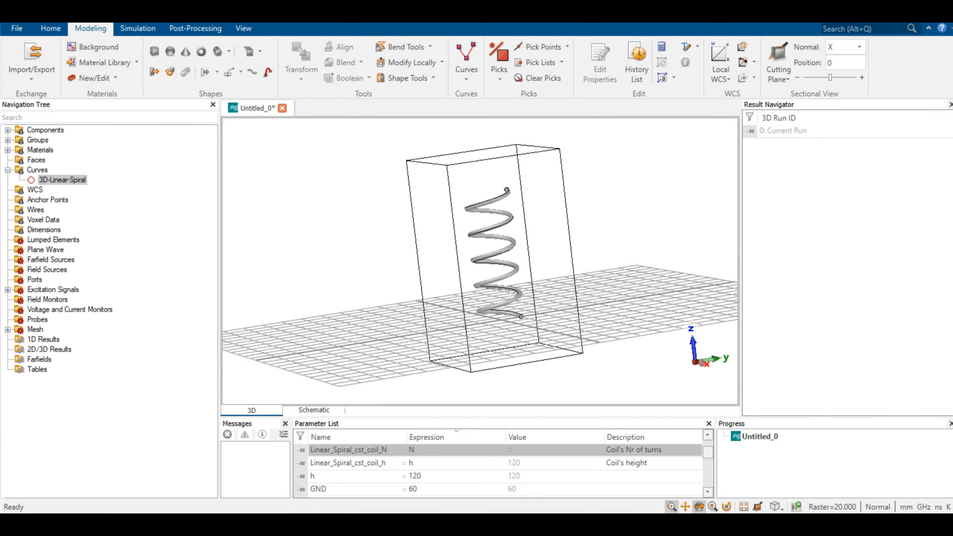
left_click(671, 507)
left_click_drag(495, 335, 550, 316)
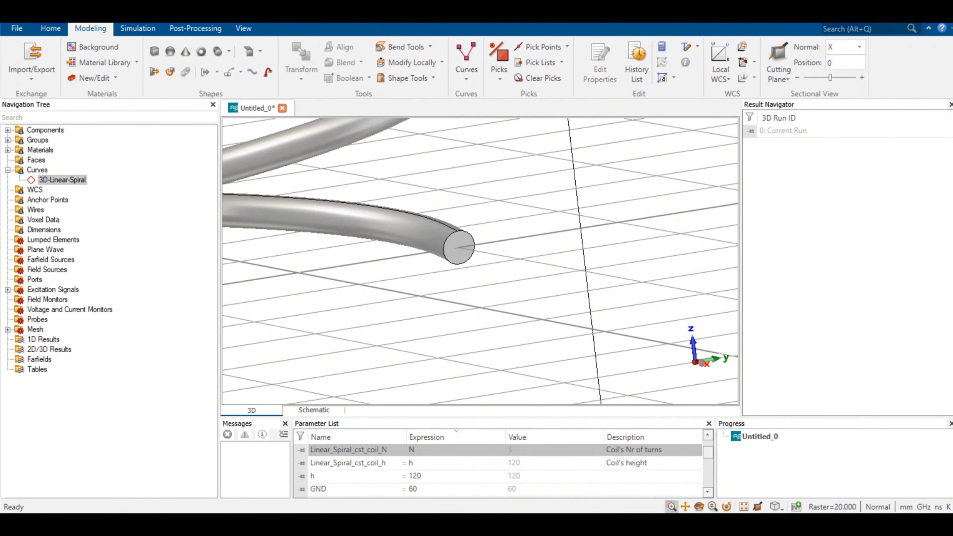
left_click(698, 507)
left_click_drag(526, 263, 499, 298)
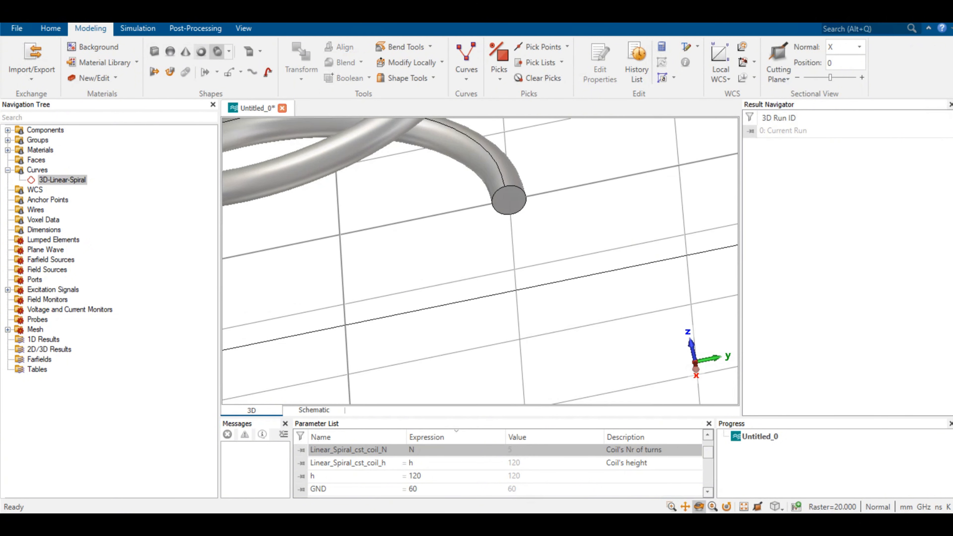
left_click(217, 51)
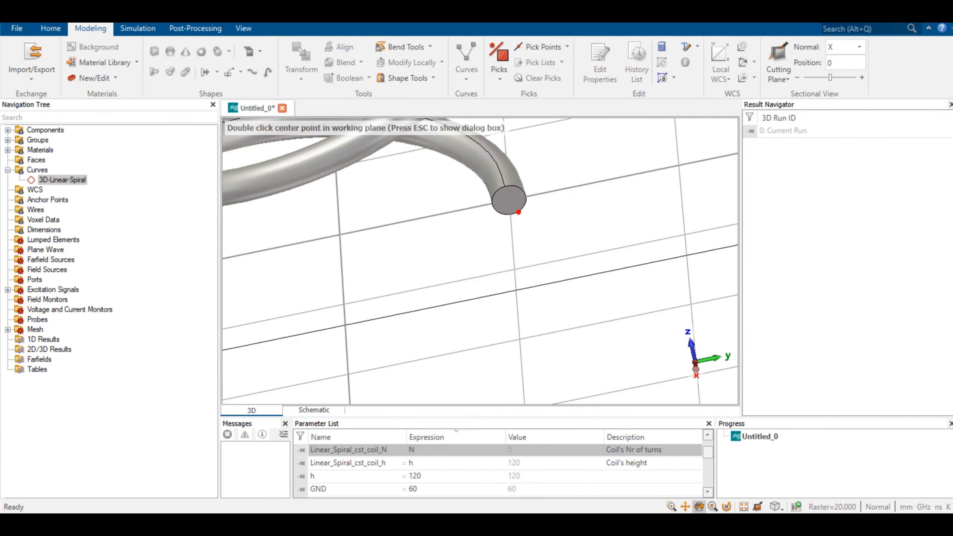
key("Escape")
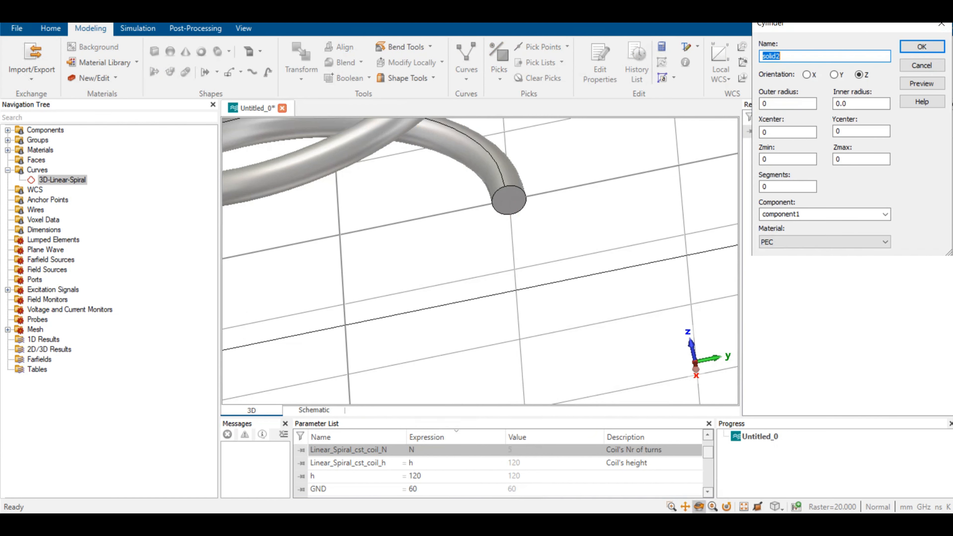
double_click(779, 103)
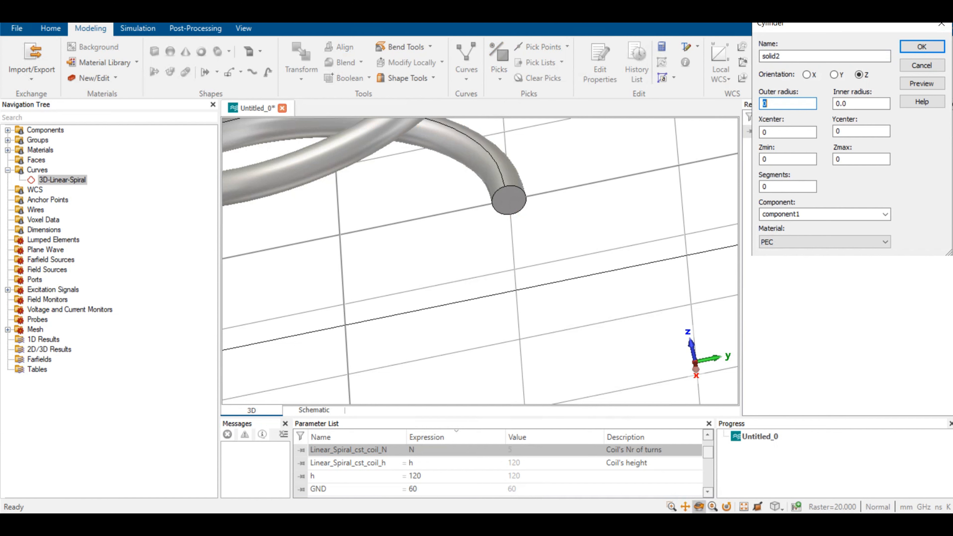
type("R_wire")
key("Right")
double_click(844, 131)
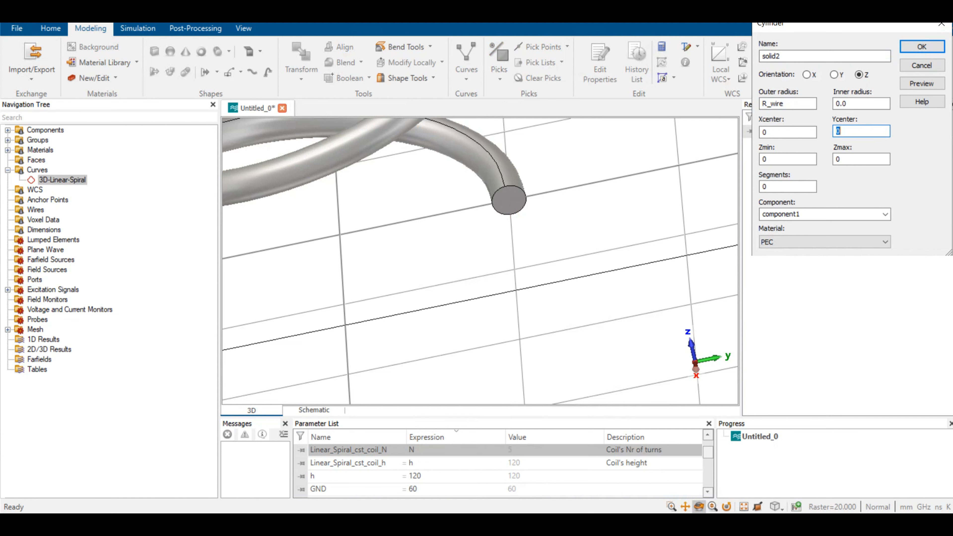
type("R")
key("Tab")
key("Tab")
type("-S")
left_click(922, 83)
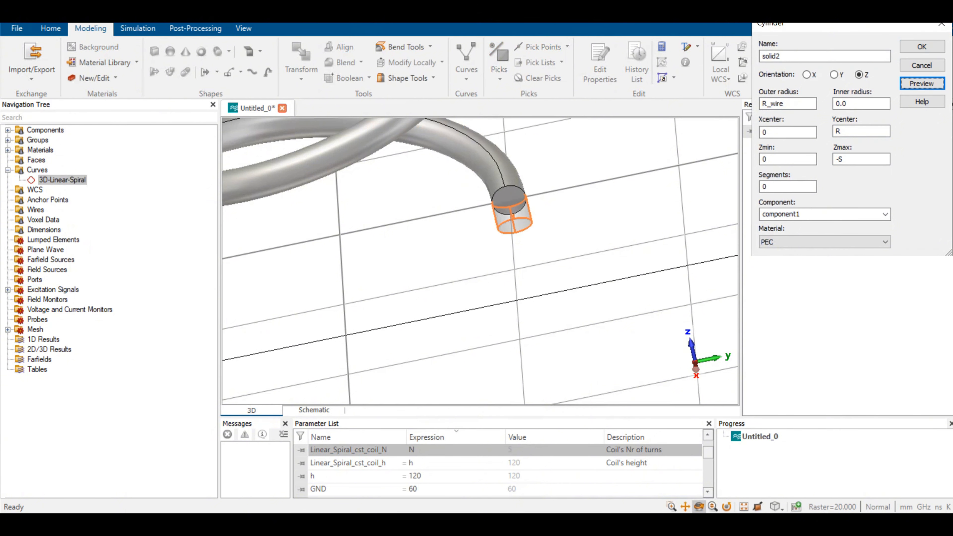
left_click_drag(450, 281, 489, 283)
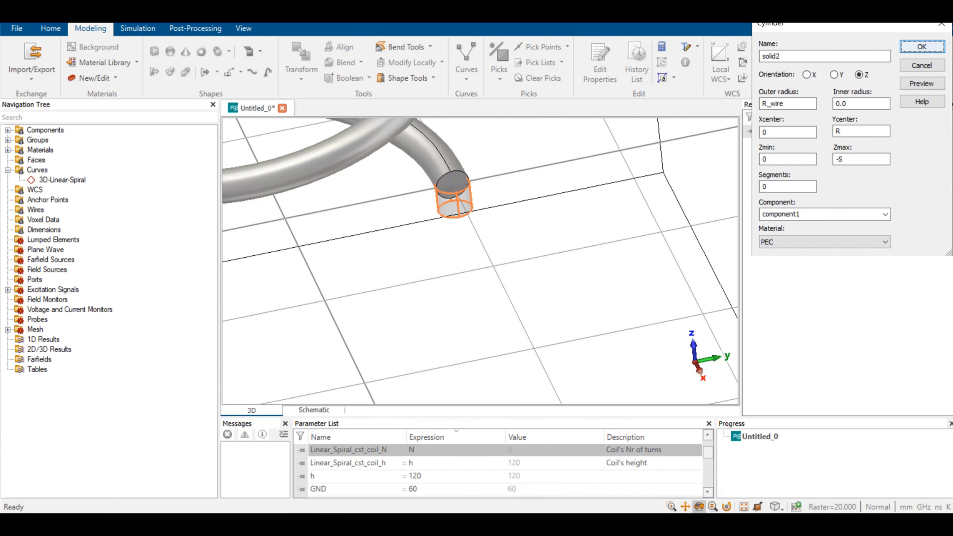
left_click(922, 47)
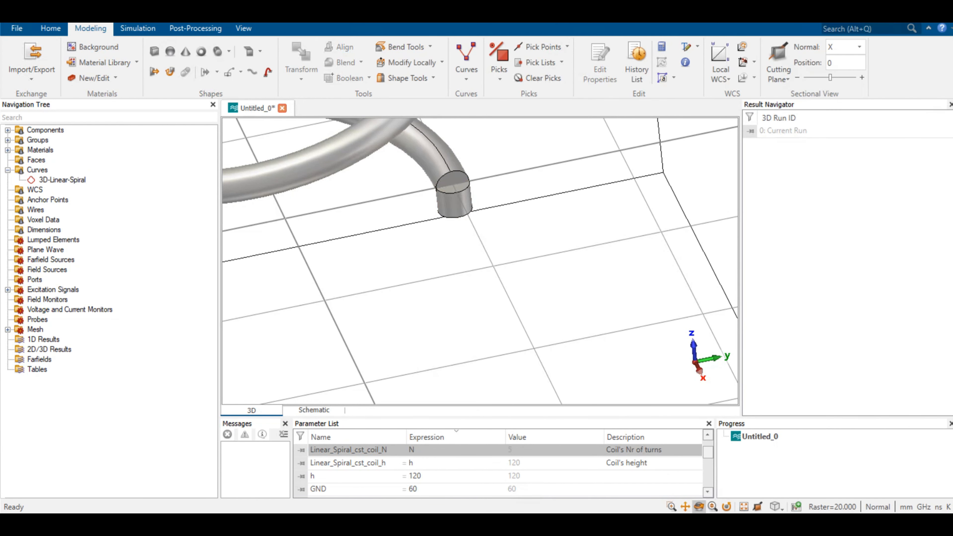
Create a PEC sphere at the joint between the helix and the feed cylinder, with center radius R_wire and Y center R.
left_click_drag(496, 259, 426, 260)
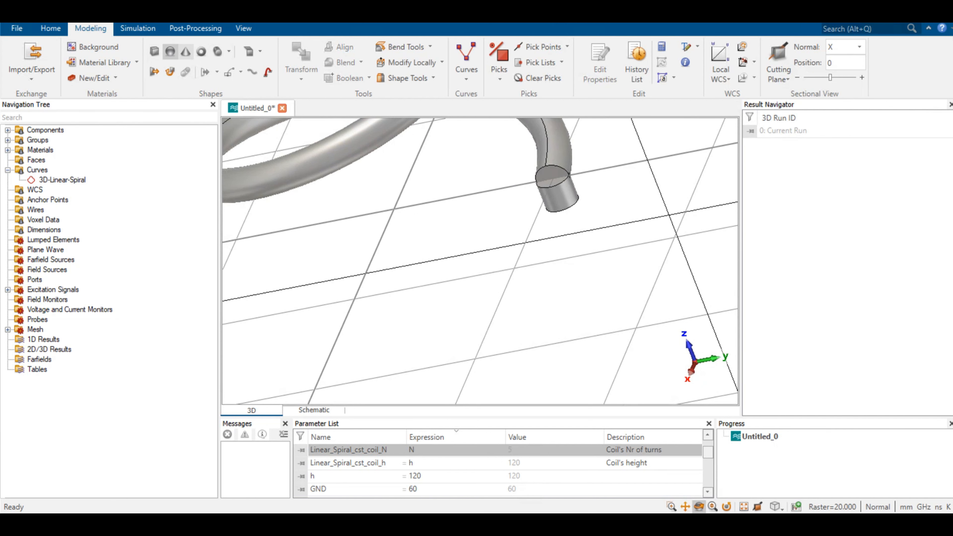
left_click(170, 52)
key("Escape")
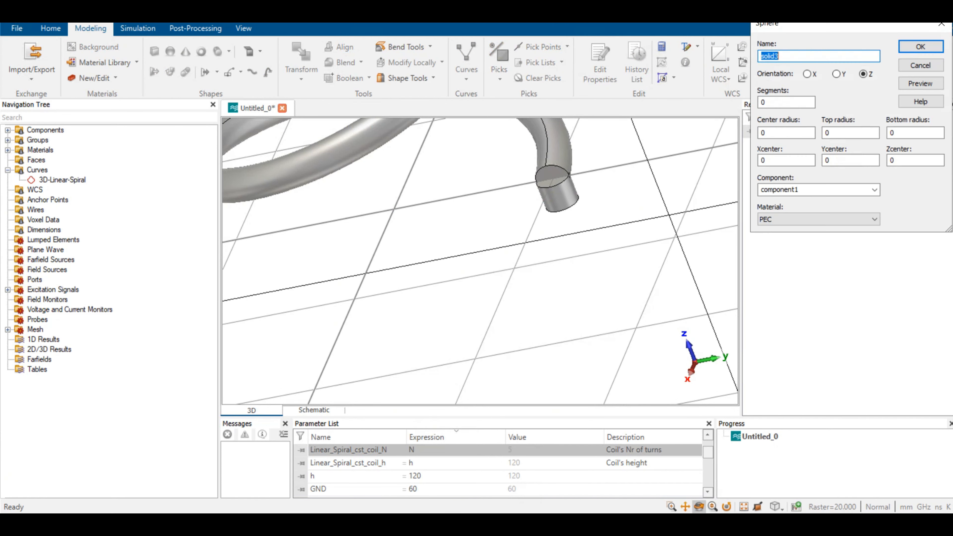
key("Tab")
key("Tab")
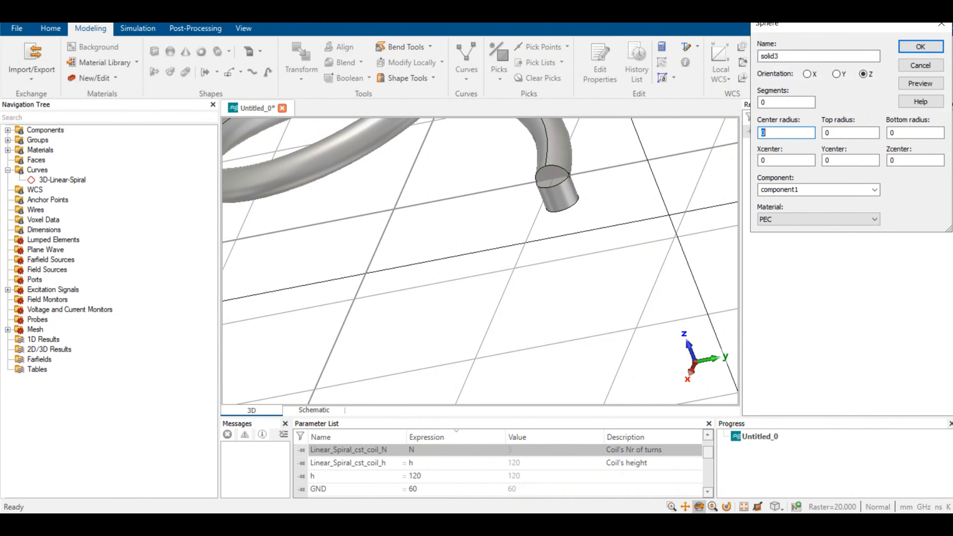
type("R_wire")
double_click(828, 161)
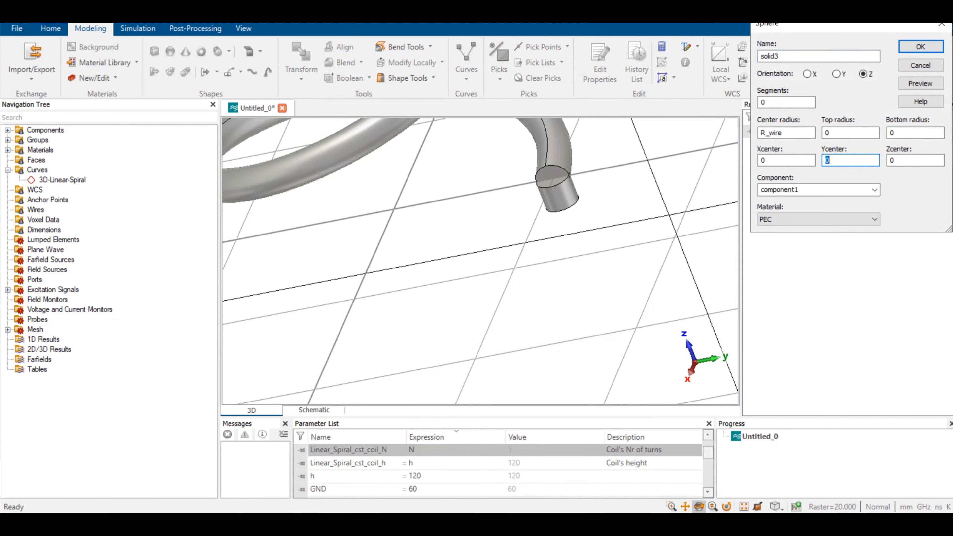
type("R")
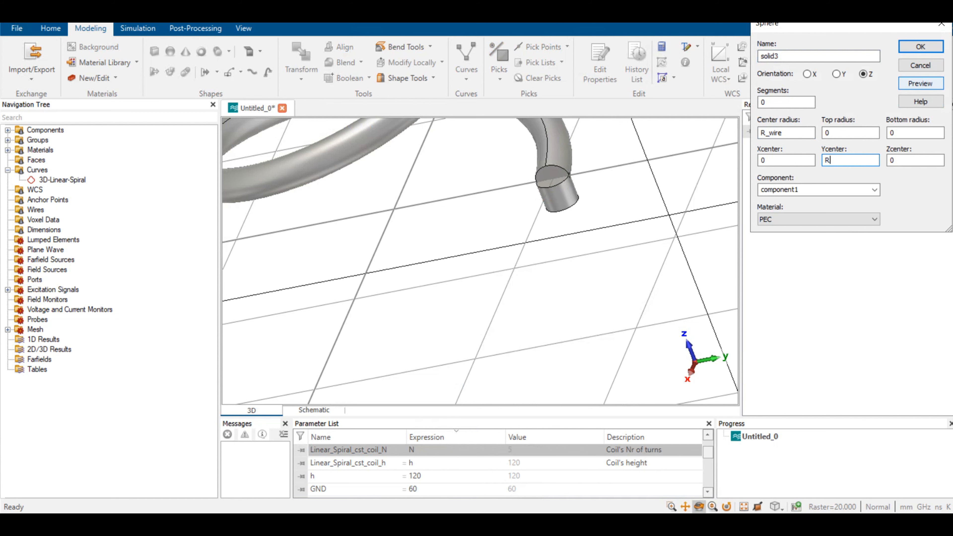
left_click(920, 83)
left_click_drag(480, 263, 500, 257)
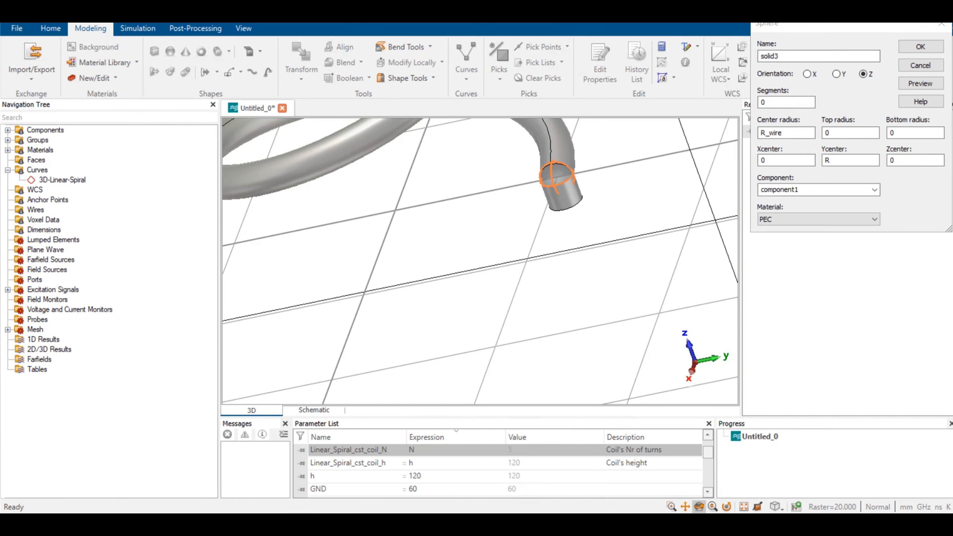
left_click(920, 47)
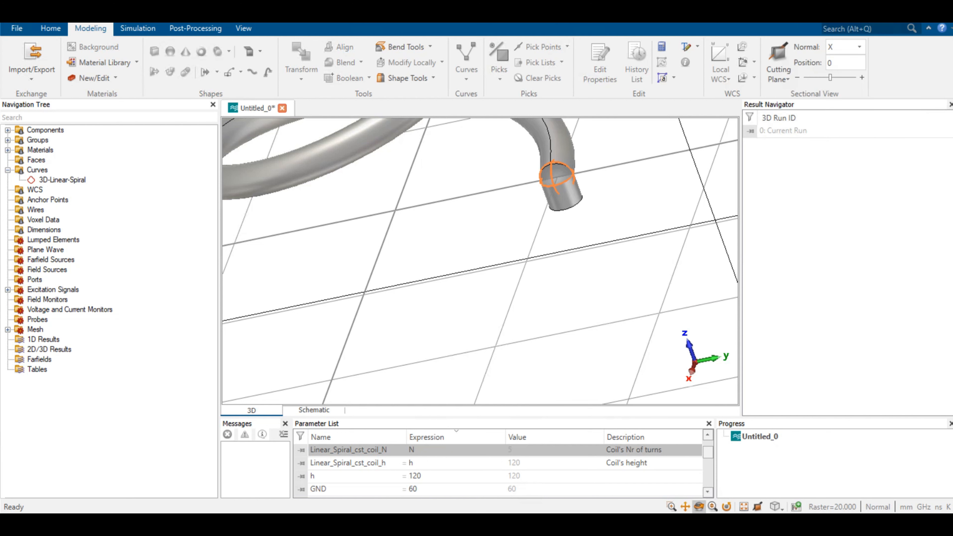
Create a flat PEC disc named Ground Plane in component1, with outer radius GND and both Zmin and Zmax set to -S.
scroll(481, 262, "up", 1)
scroll(481, 262, "down", 3)
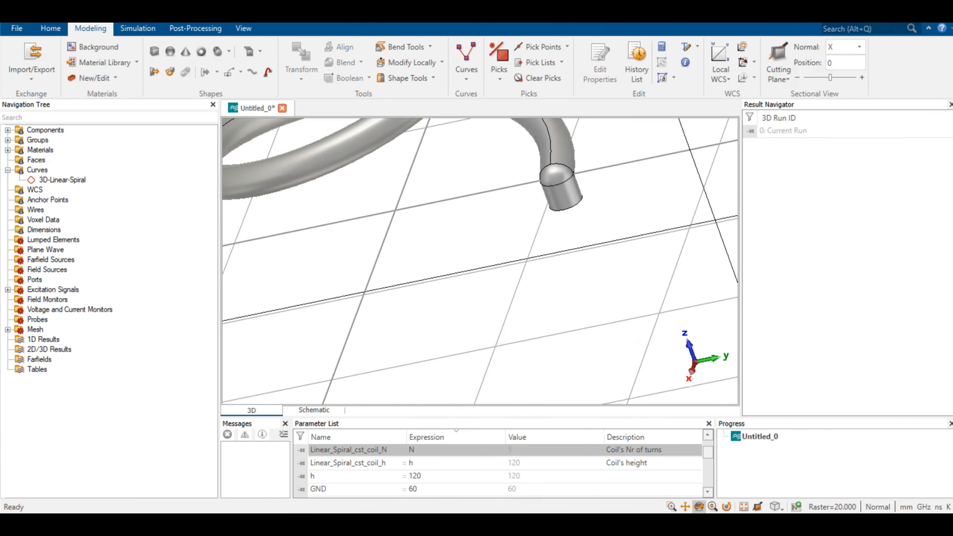
scroll(480, 261, "down", 3)
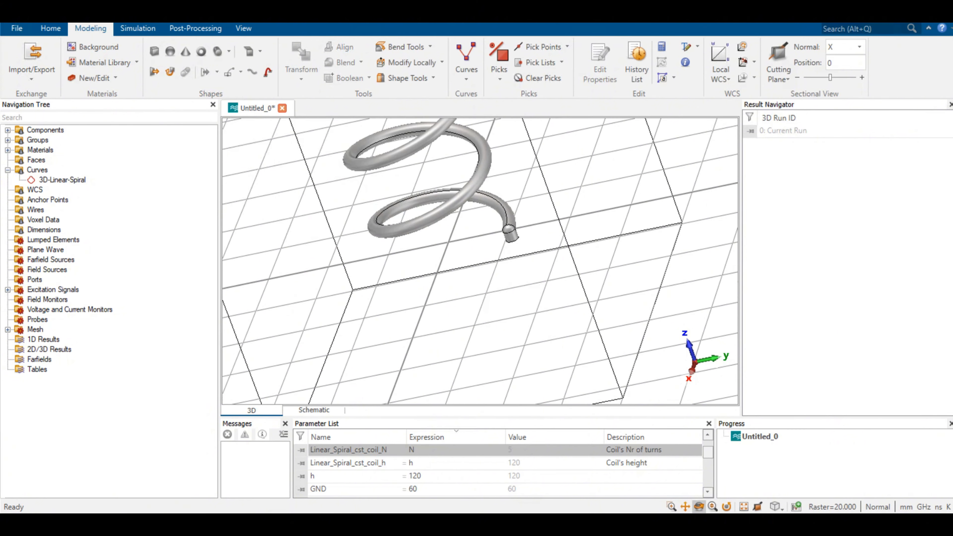
mouse_move(510, 261)
left_mouse_down()
mouse_move(454, 263)
mouse_move(497, 267)
left_mouse_up()
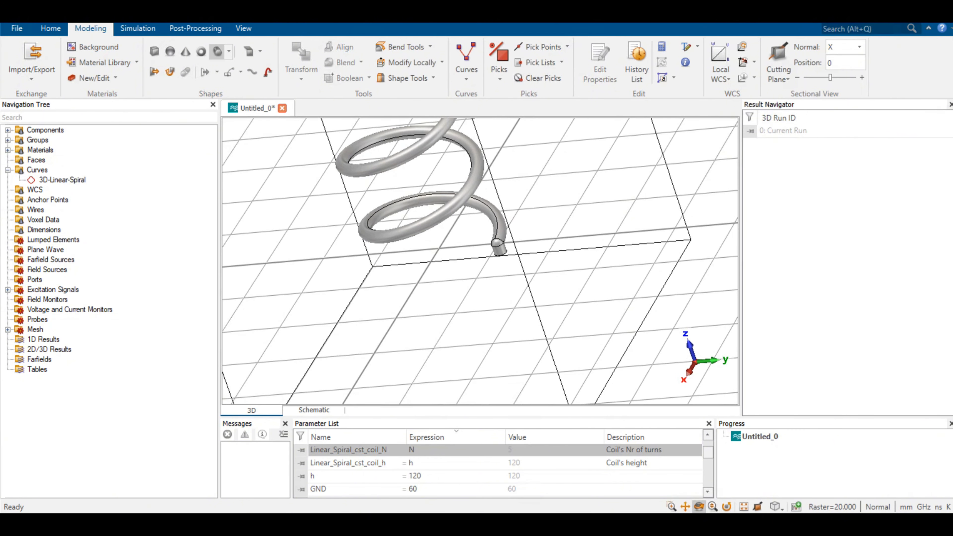
left_click(217, 51)
key("Escape")
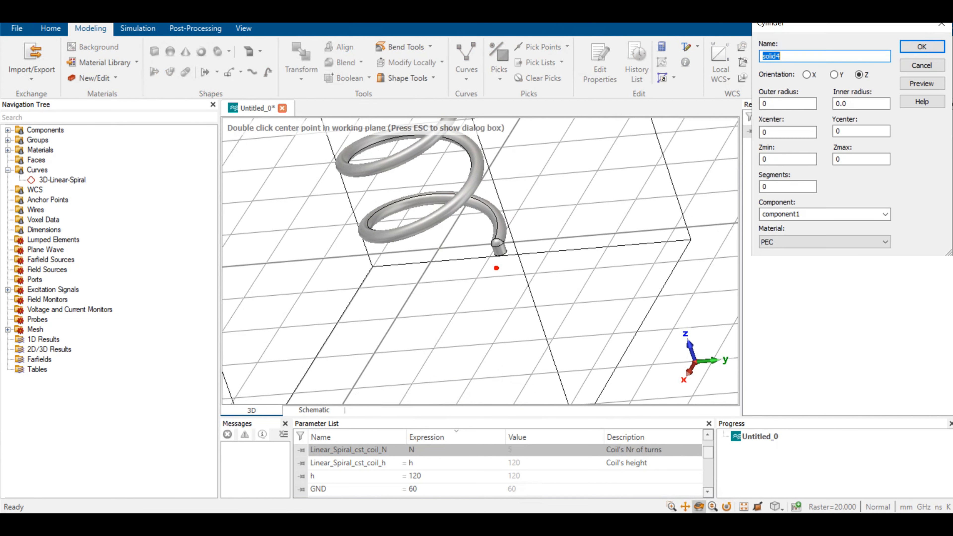
type("G")
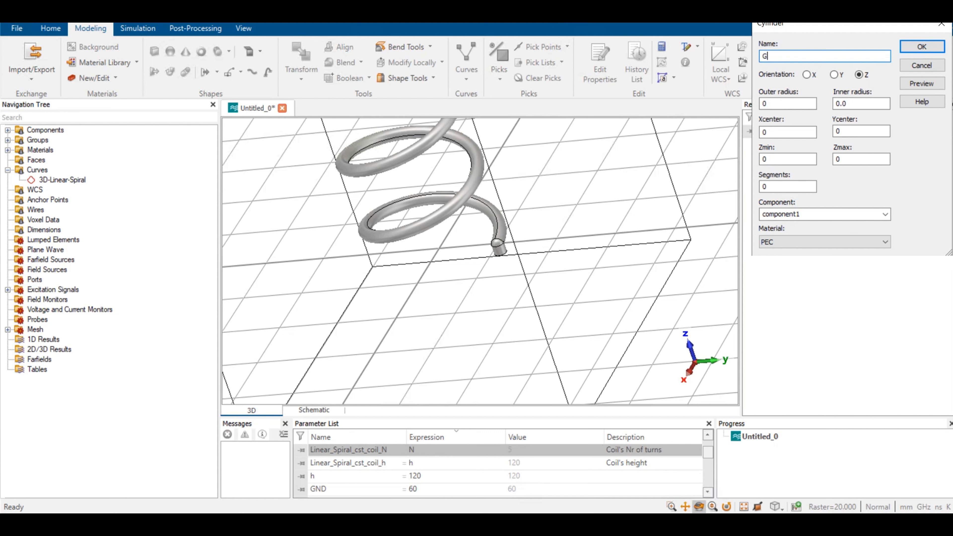
type("round Plane")
key("Tab")
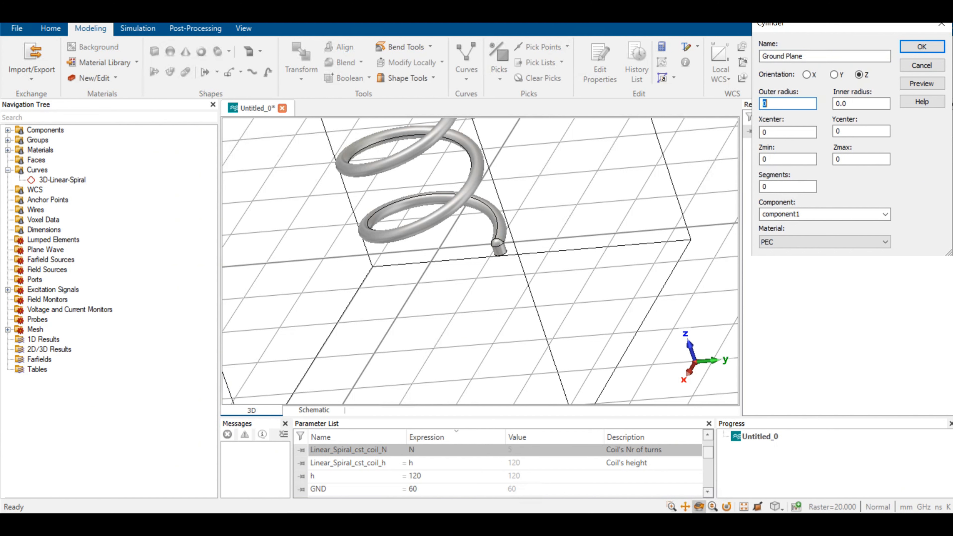
type("GND")
double_click(775, 159)
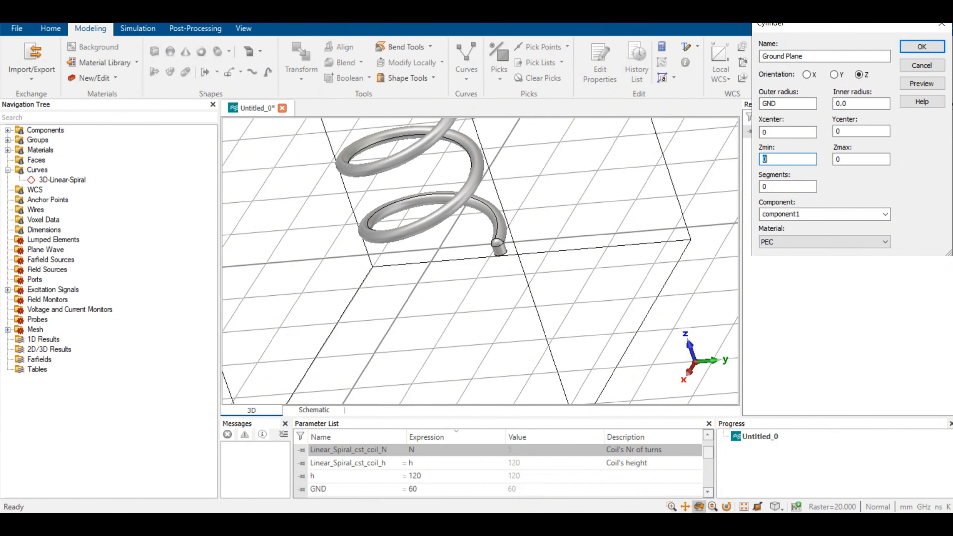
type("-S")
key("Tab")
type("-S")
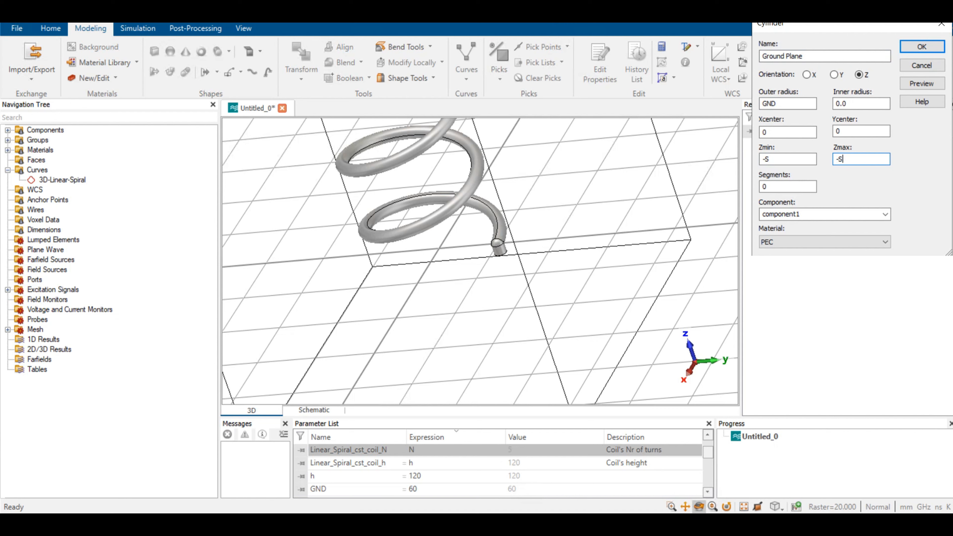
left_click(922, 84)
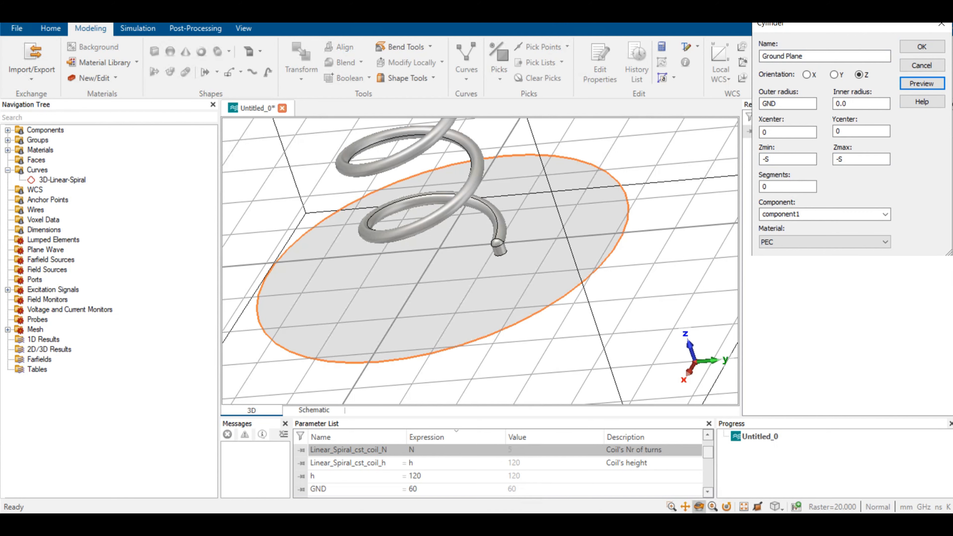
left_click_drag(450, 279, 434, 266)
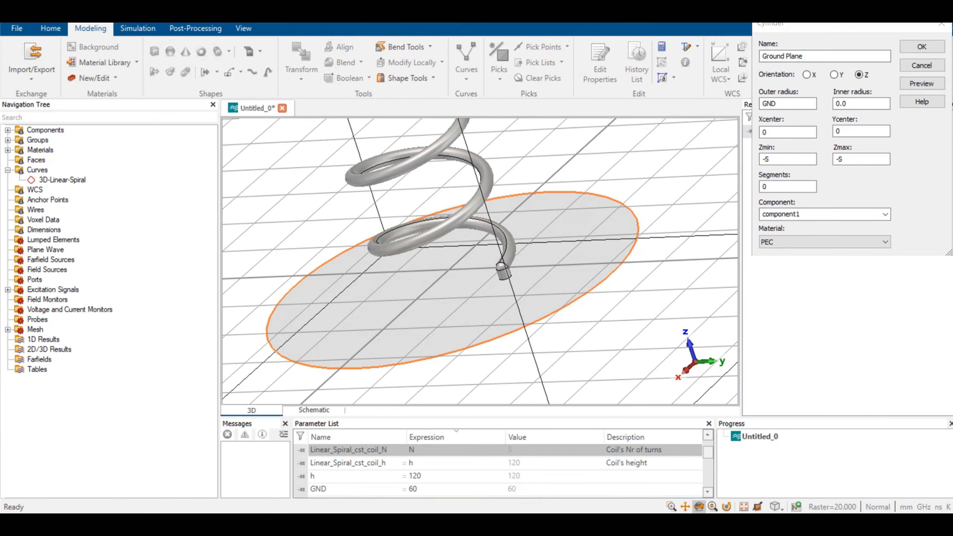
left_click(921, 47)
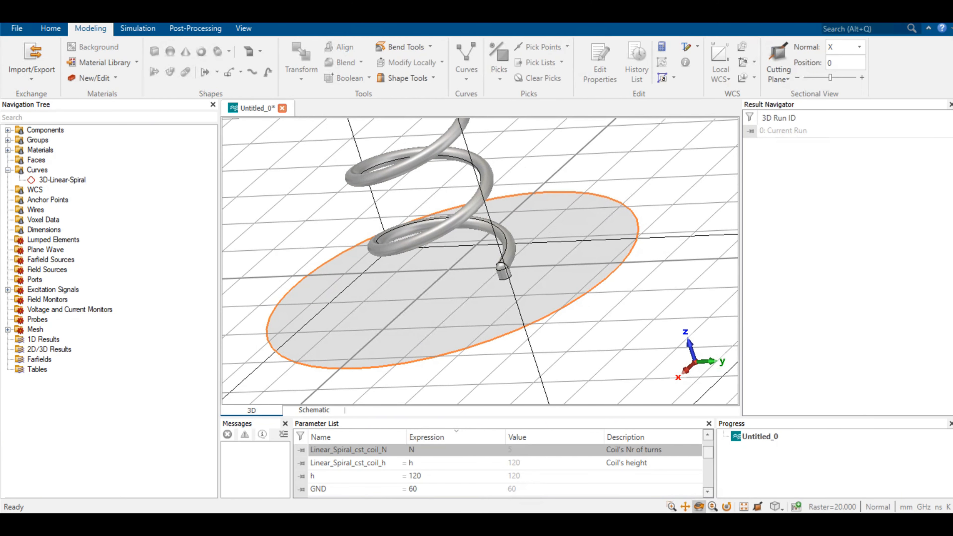
Start a Z-oriented PEC cylinder in a new component named Coaxial_Cable, with outer radius R_Coax.
left_click_drag(497, 259, 479, 291)
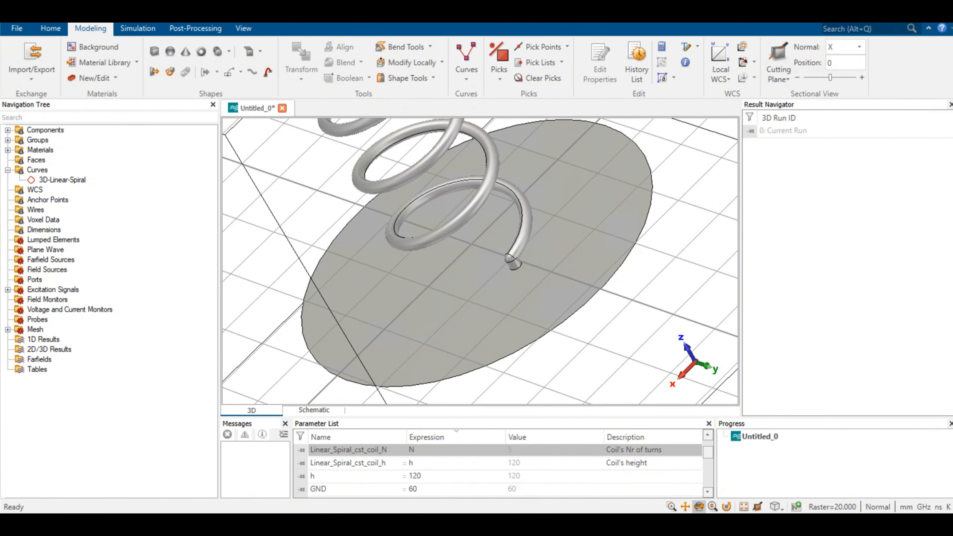
scroll(491, 265, "up", 2)
scroll(487, 255, "down", 5)
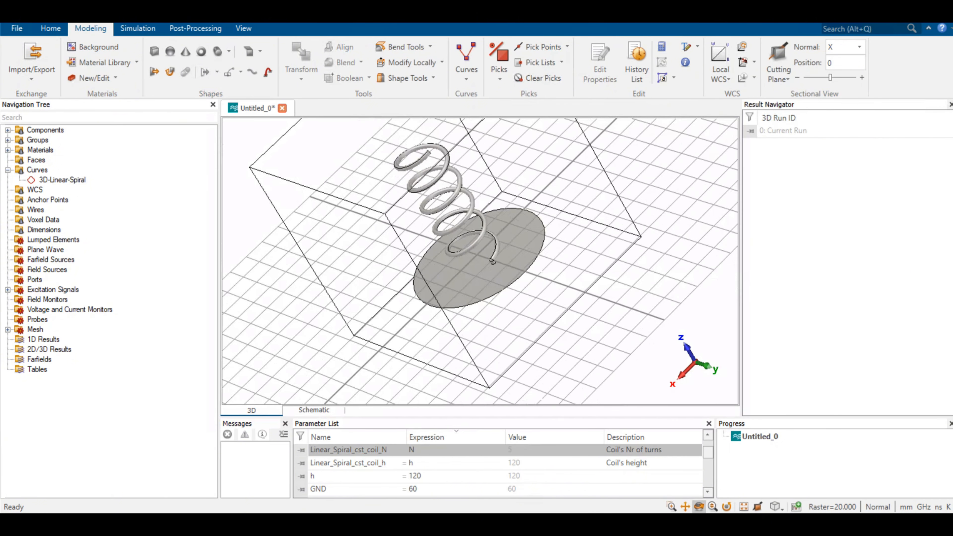
mouse_move(487, 255)
left_mouse_down()
mouse_move(519, 323)
mouse_move(402, 301)
mouse_move(469, 297)
mouse_move(488, 278)
mouse_move(491, 240)
left_mouse_up()
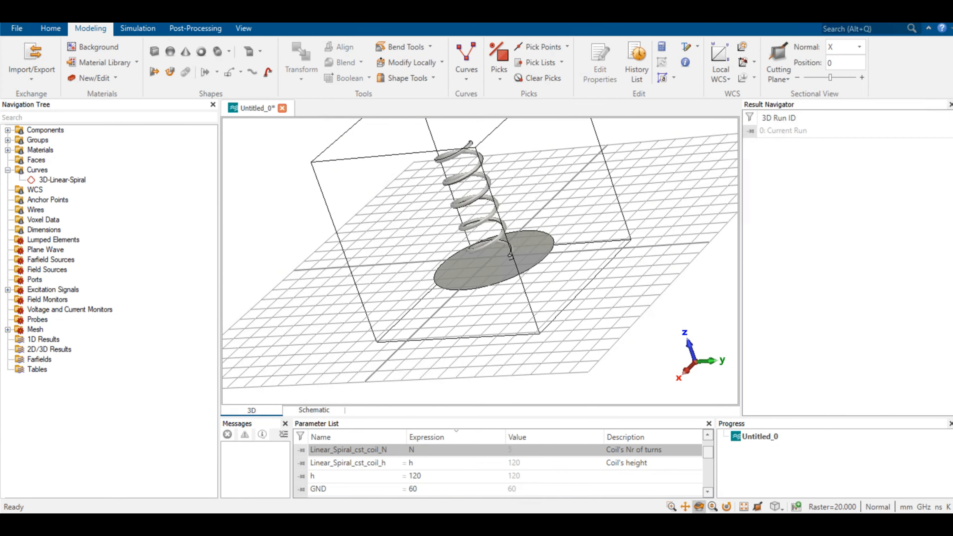
left_click(218, 51)
key("Escape")
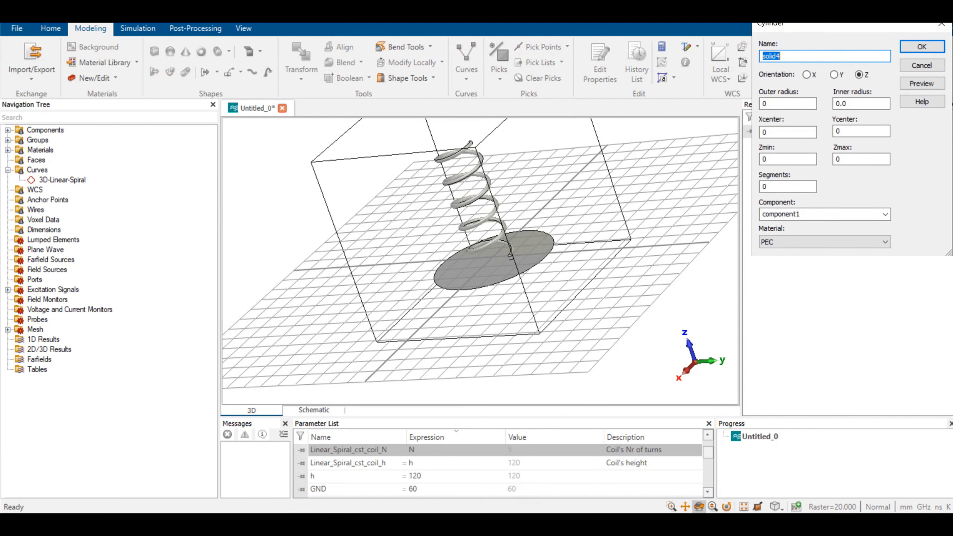
double_click(781, 214)
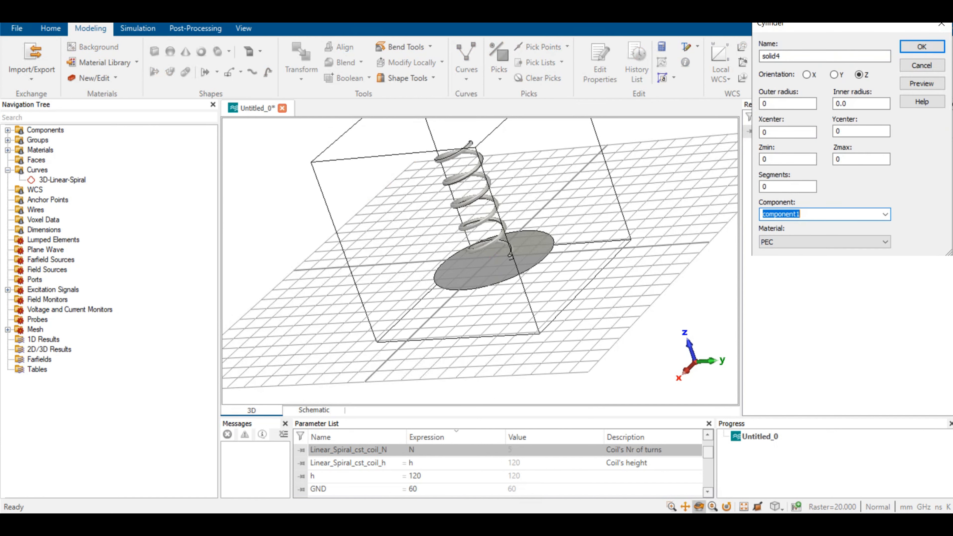
type("Coaxial_Cable")
left_click(787, 103)
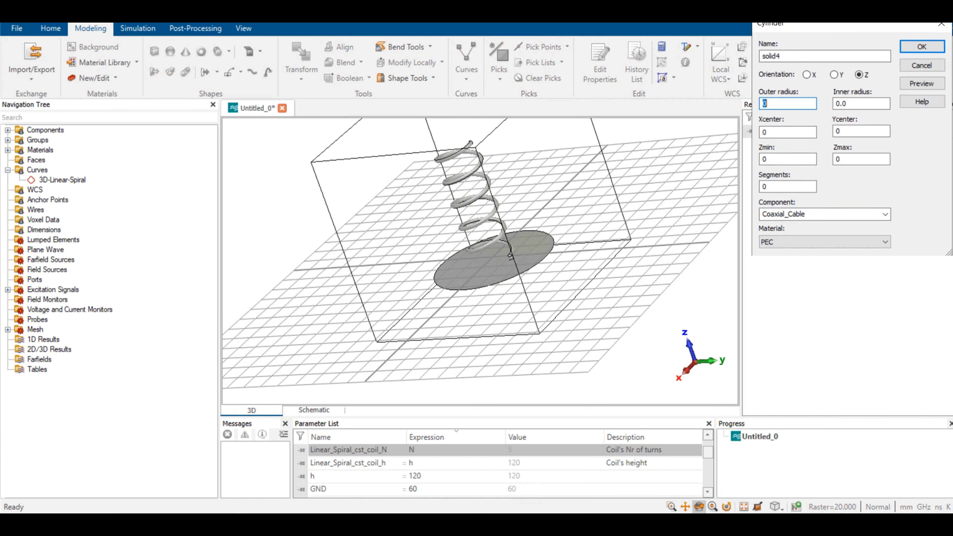
type("R")
key("Down")
key("Down")
key("Return")
Set the coaxial pin cylinder's Y center to R, Zmin to -S and Zmax to -S-10.
mouse_move(515, 262)
left_mouse_down()
mouse_move(522, 240)
mouse_move(519, 271)
left_mouse_up()
double_click(838, 131)
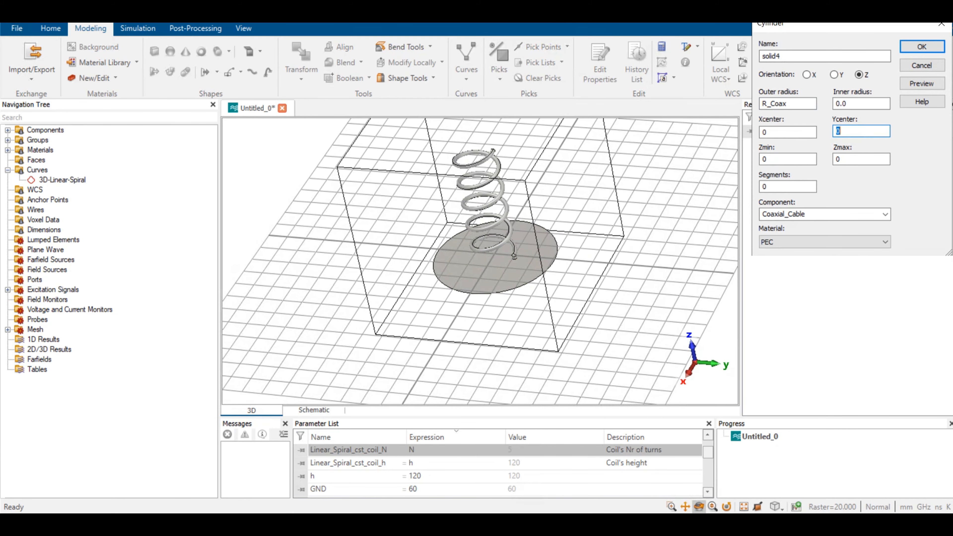
type("R")
key("Tab")
type("-S")
key("Tab")
type("-S-10")
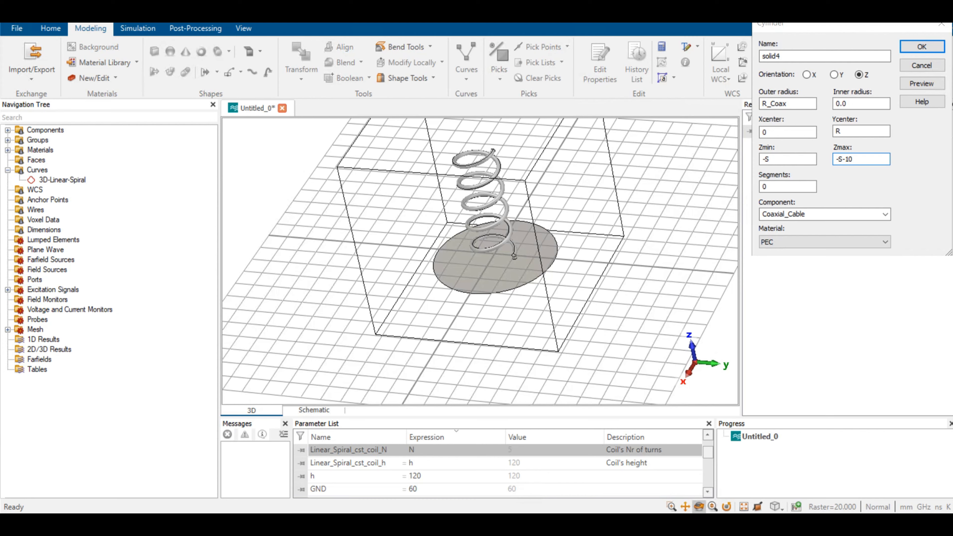
Preview the coaxial pin beneath the ground plane and create it.
left_click_drag(483, 300, 482, 226)
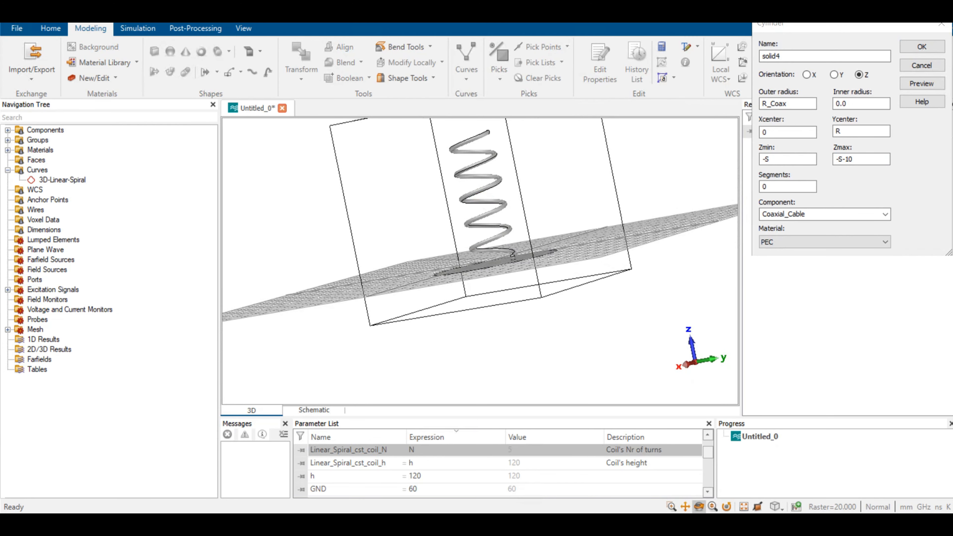
left_click(922, 83)
mouse_move(502, 269)
left_mouse_down()
mouse_move(501, 242)
mouse_move(503, 274)
left_mouse_up()
scroll(480, 261, "up", 5)
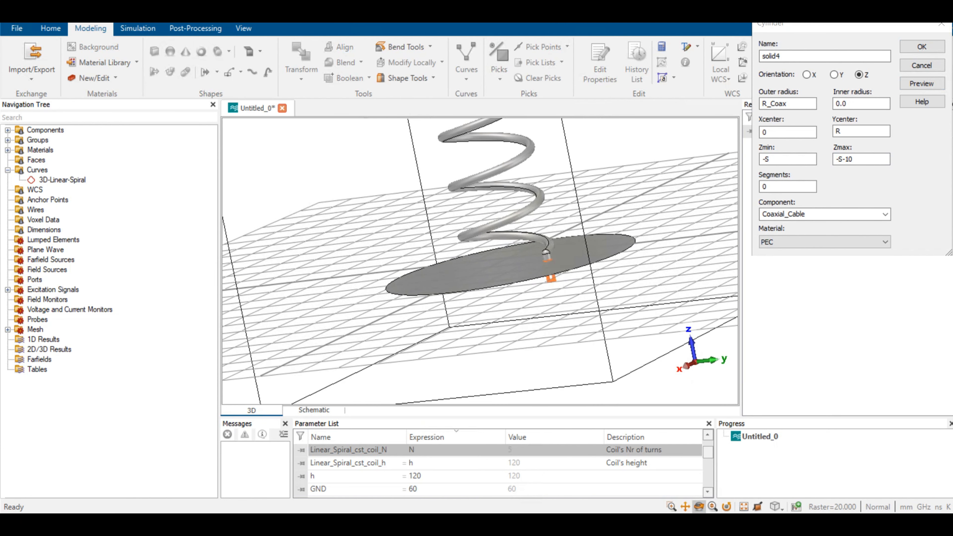
scroll(480, 262, "up", 3)
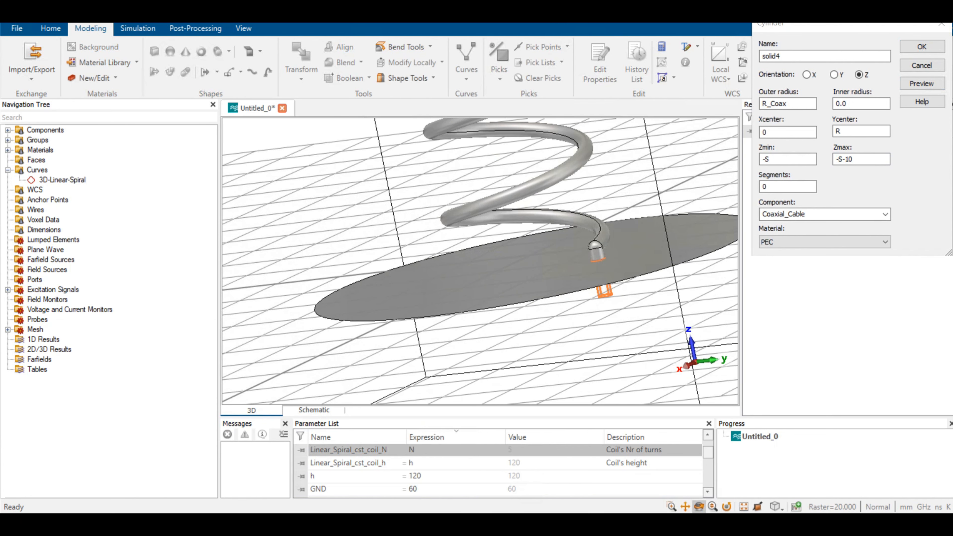
left_click_drag(552, 274, 552, 265)
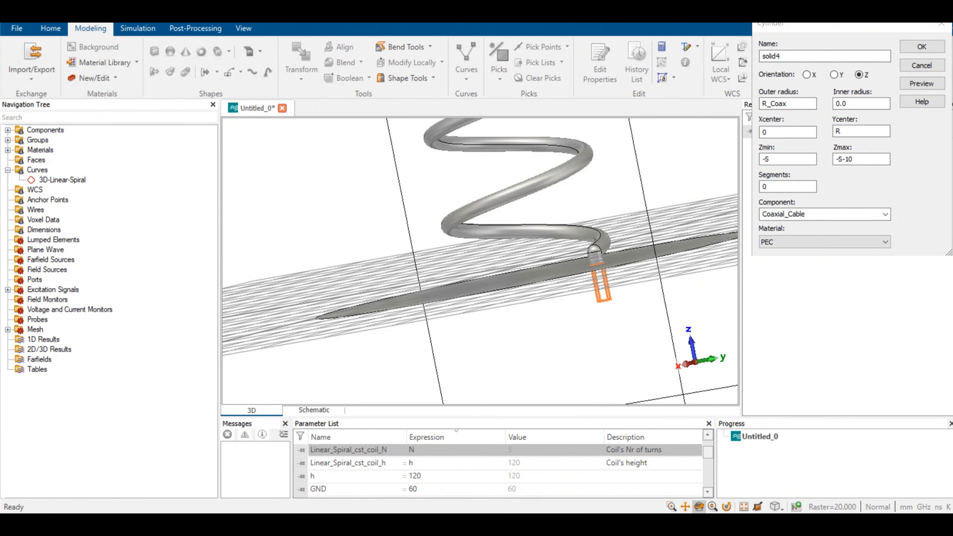
left_click(921, 46)
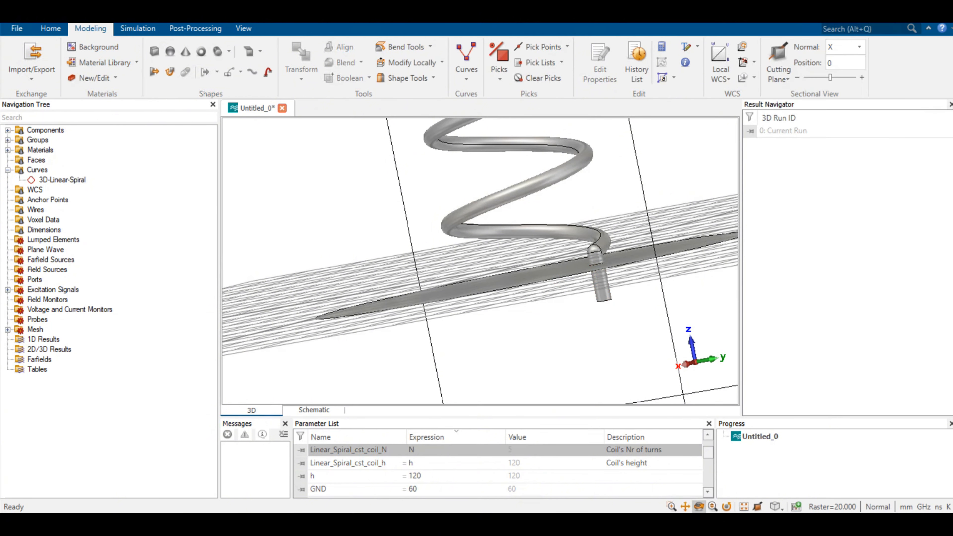
Start another cylinder in Coaxial_Cable named Teflon, with outer radius R_Teflon and inner radius R_Coax.
left_click_drag(553, 276, 537, 291)
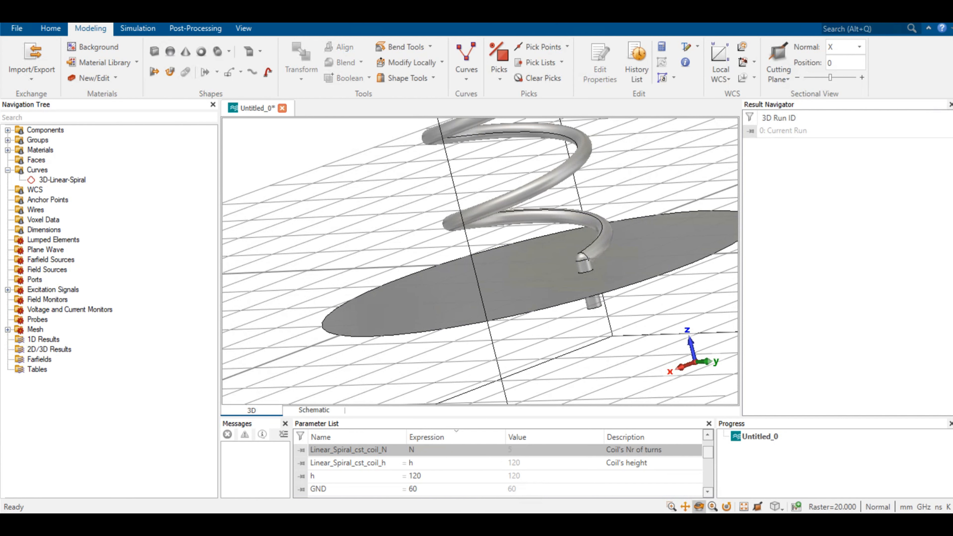
left_click(217, 51)
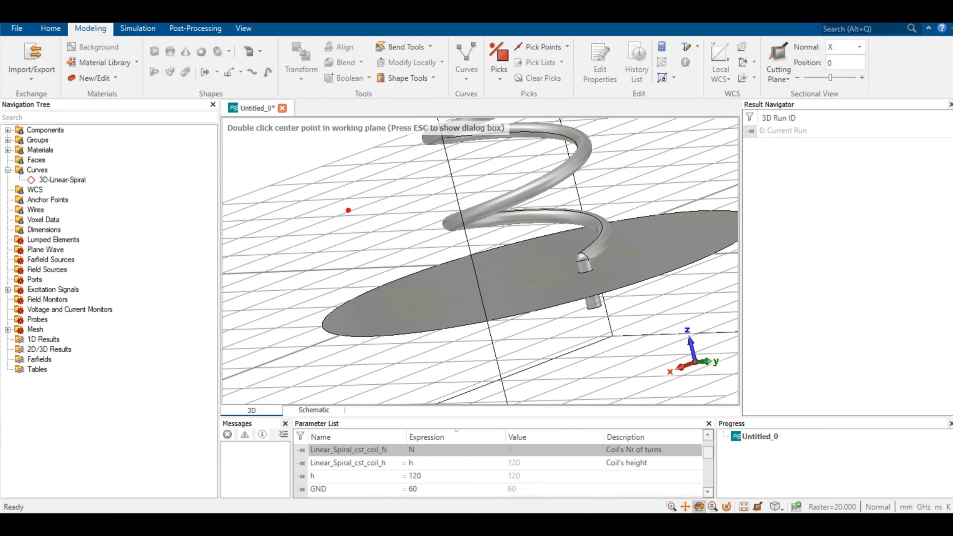
key("Escape")
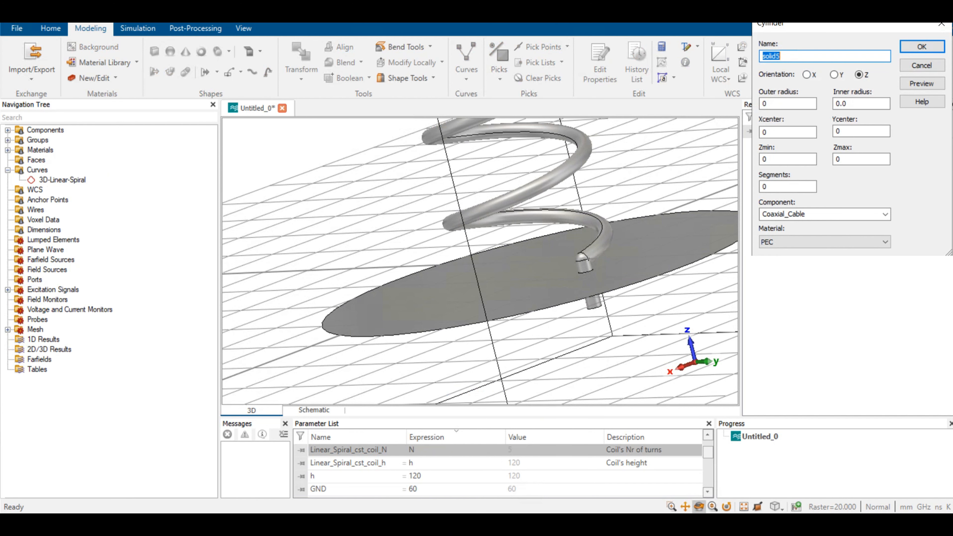
type("Te")
type("fol")
key("BackSpace")
key("BackSpace")
type("lon")
key("Tab")
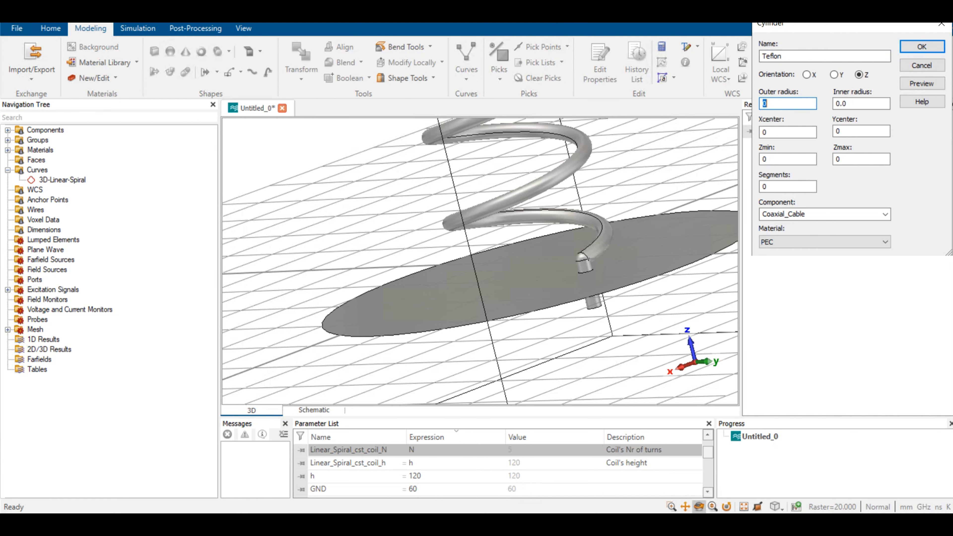
type("R_Teflon")
key("Right")
key("Tab")
type("R")
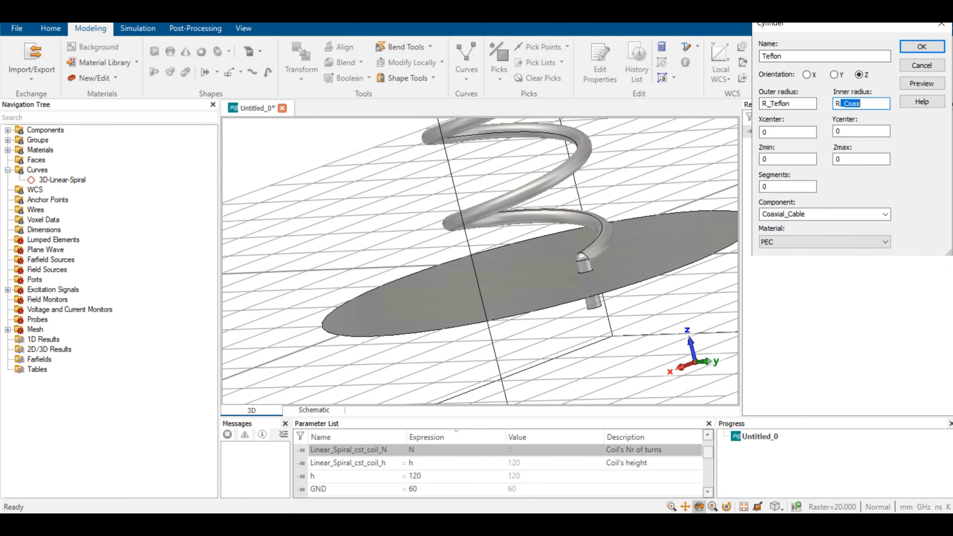
key("Right")
key("Tab")
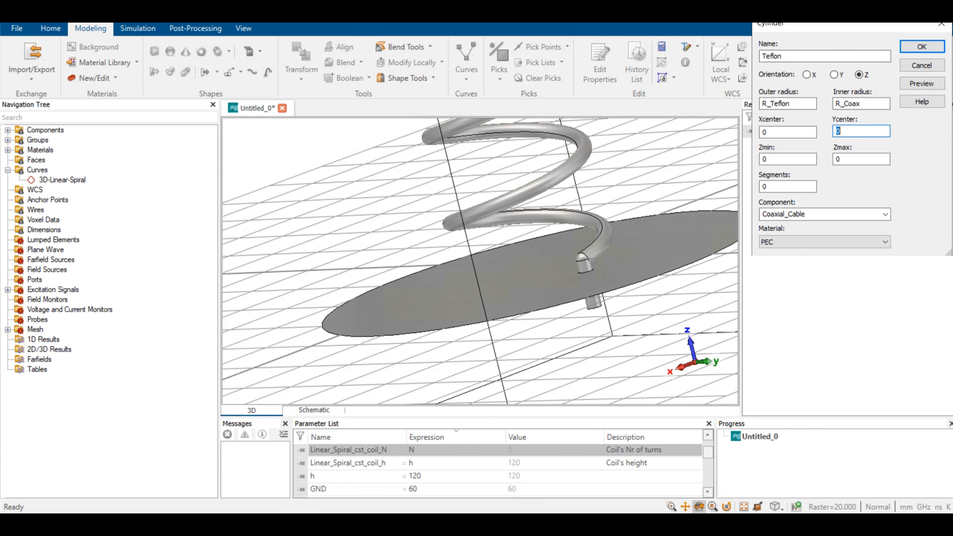
Set the Teflon cylinder's Y center to R, Zmin to -S and Zmax to -S-10.
type("R")
key("Tab")
type("-S")
key("Tab")
type("-S-10")
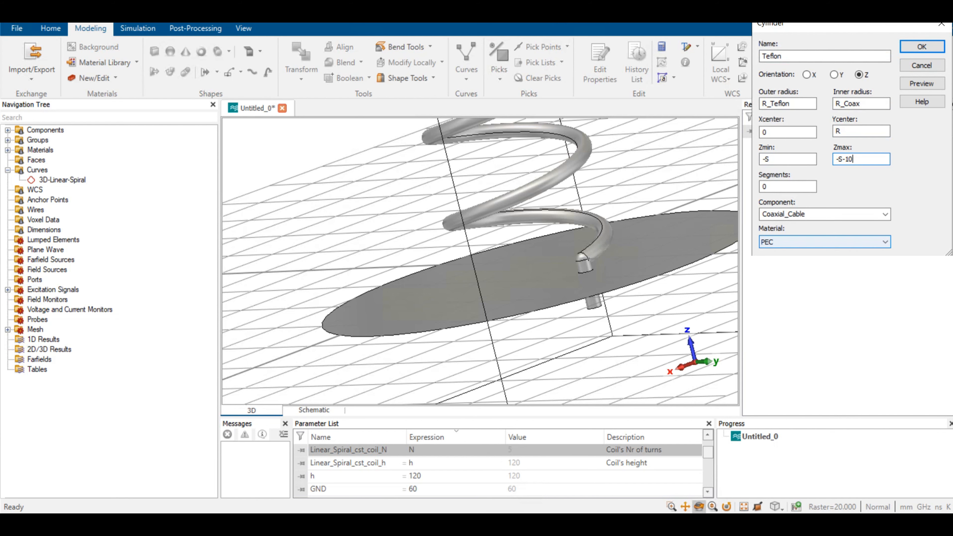
Load PTFE (lossy) from the material library as the Teflon cylinder's material.
left_click(826, 242)
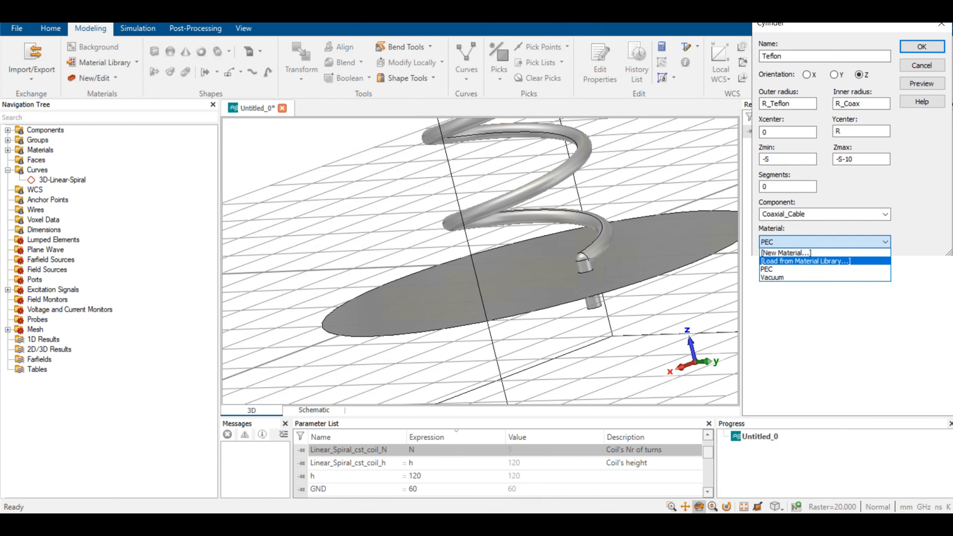
left_click(805, 261)
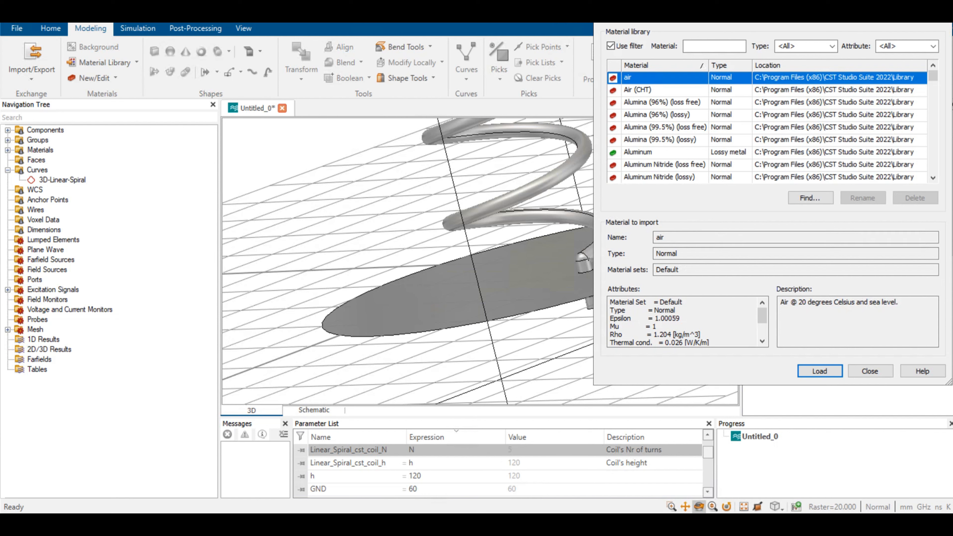
left_click(665, 128)
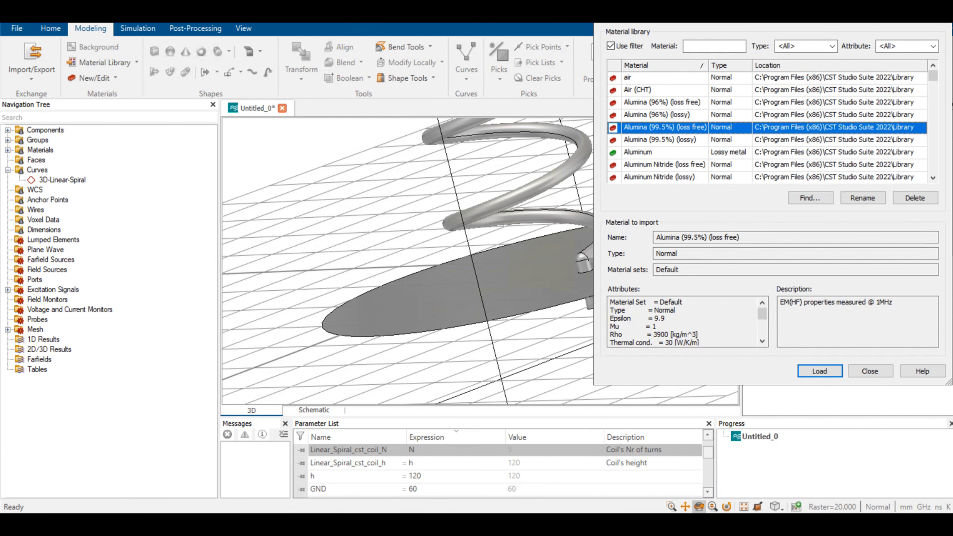
key("e")
key("p")
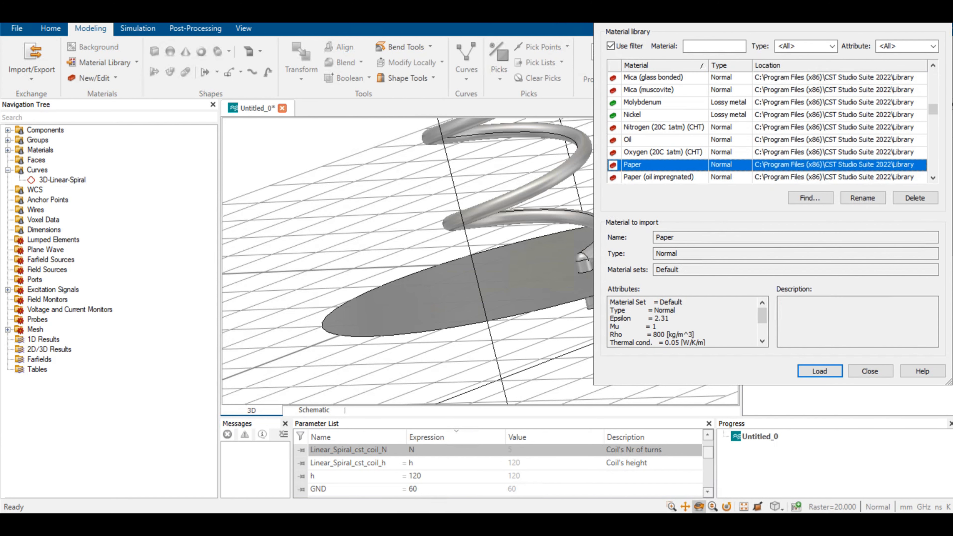
key("Down")
key("Down")
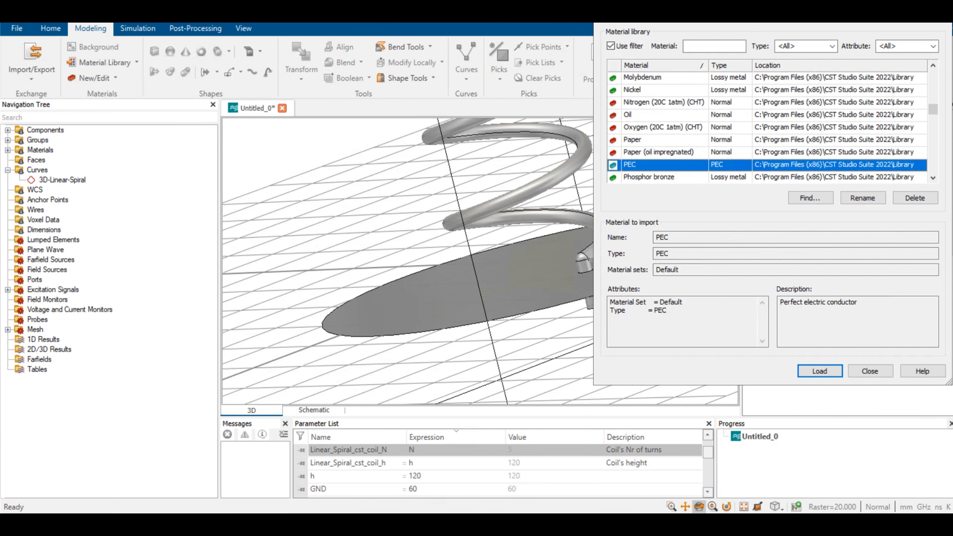
key("Down")
key("Down")
key("Down")
key("Down")
key("Down")
key("Down")
key("Down")
key("Down")
key("Down")
key("Down")
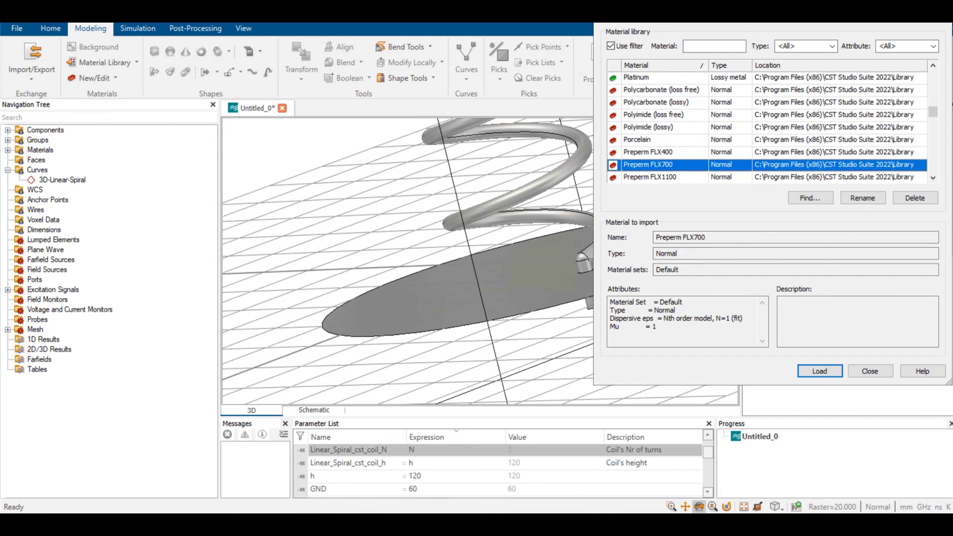
key("Down")
key("Down")
key("Down")
key("Down")
key("Down")
key("Down")
key("Down")
key("Down")
key("Down")
key("Down")
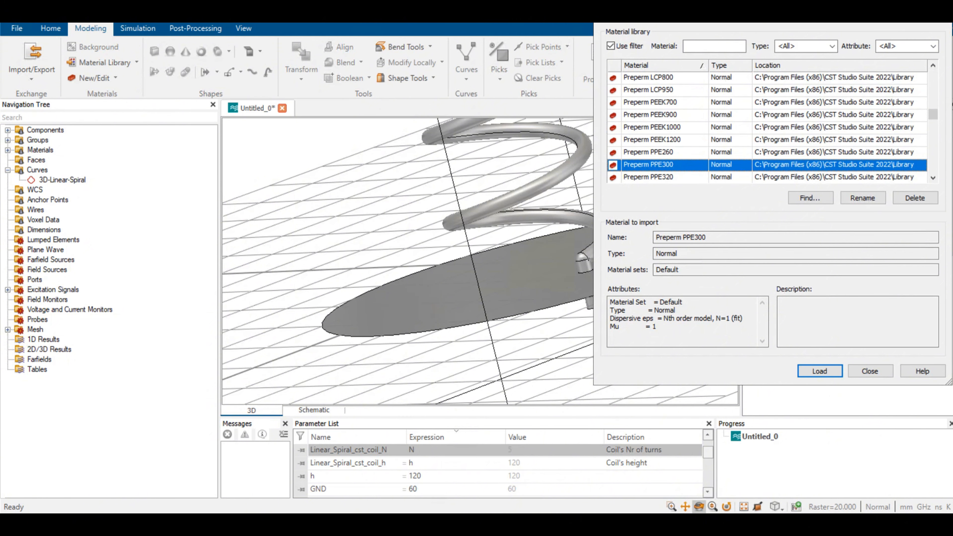
key("Down")
key("Down")
key("Down")
key("Down")
key("Down")
key("Down")
key("Down")
key("Down")
key("Down")
key("Down")
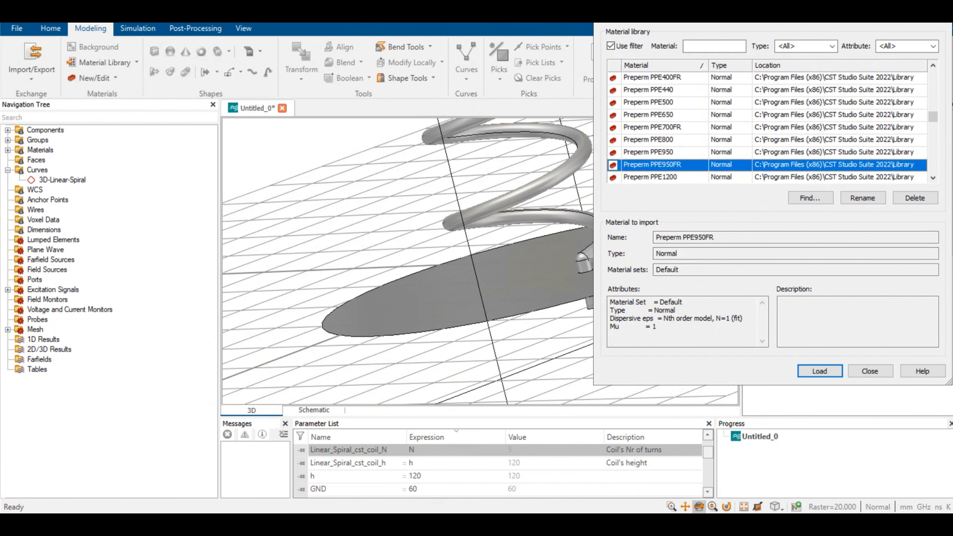
key("p")
key("p")
key("p")
key("p")
key("p")
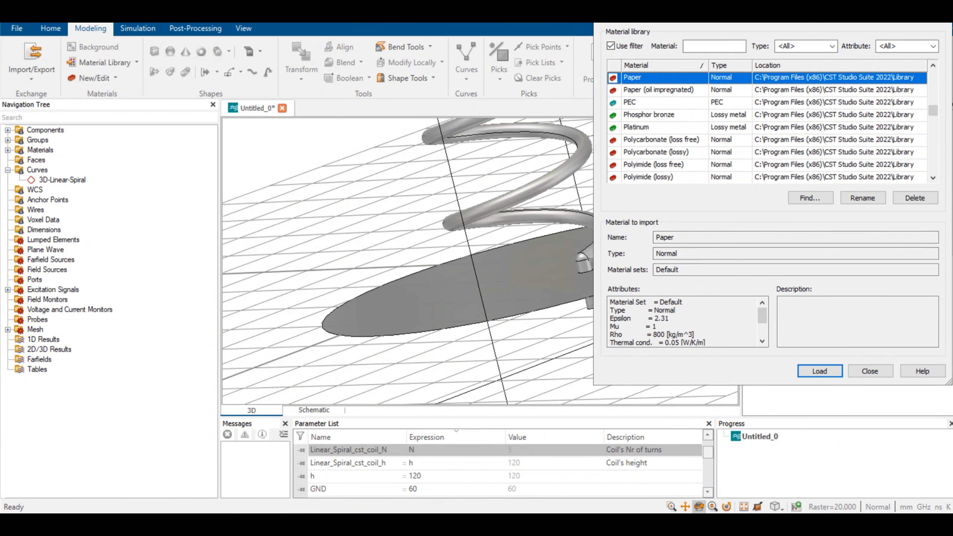
key("Down")
key("Down")
key("Down")
key("Down")
key("Down")
key("Down")
key("Down")
key("Down")
key("Down")
key("Down")
key("Down")
key("Down")
key("Down")
key("Down")
key("Down")
key("Down")
key("Down")
key("Down")
key("Down")
key("Down")
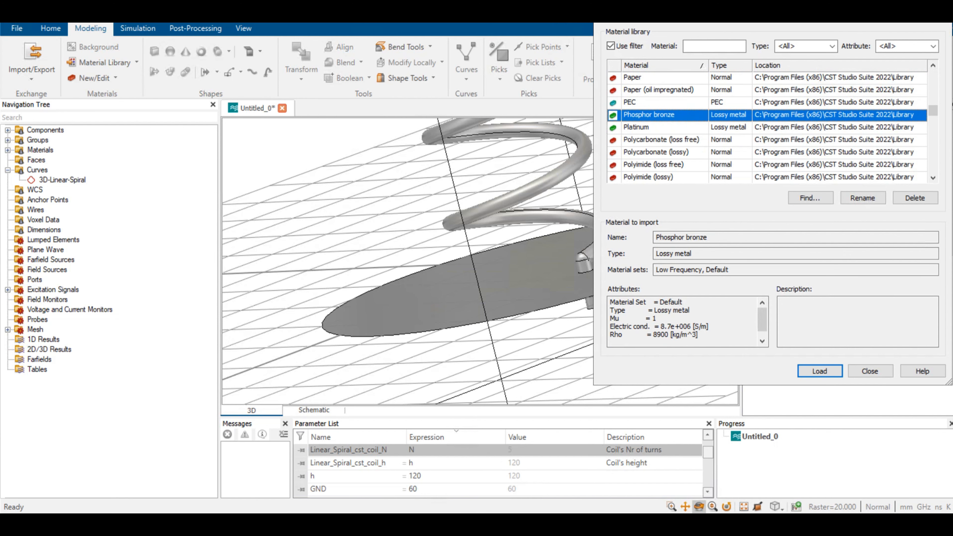
key("Down")
key("Down")
key("Down")
key("Down")
key("Down")
key("Down")
key("Down")
key("Down")
key("Down")
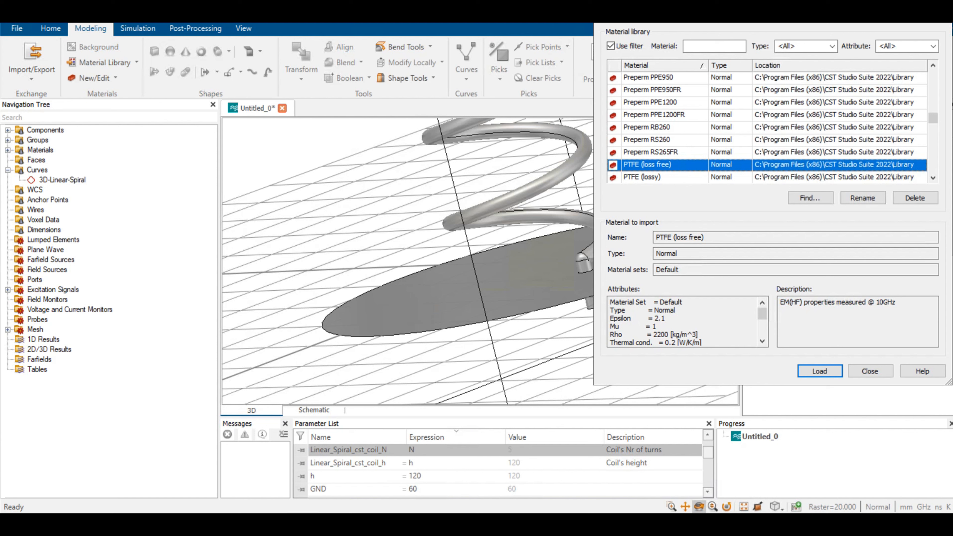
key("Down")
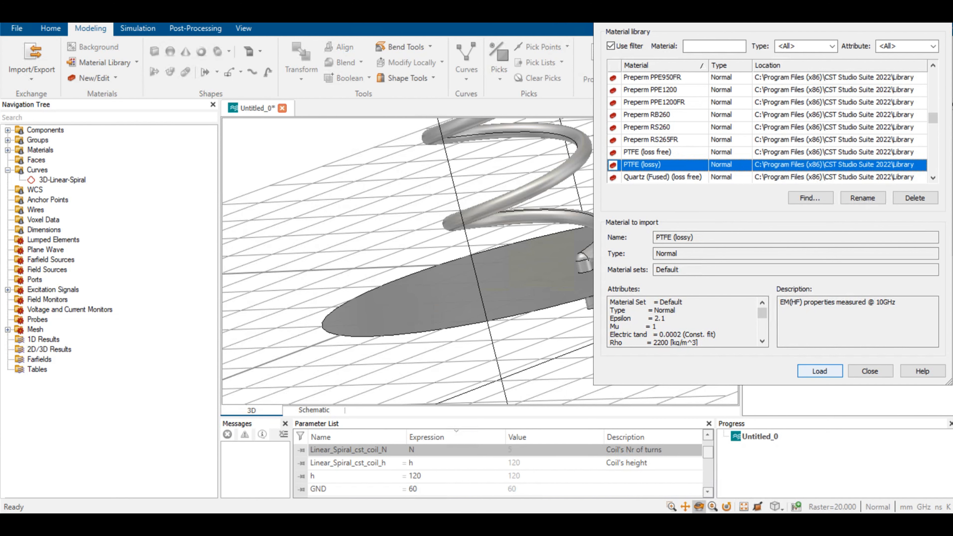
left_click(820, 371)
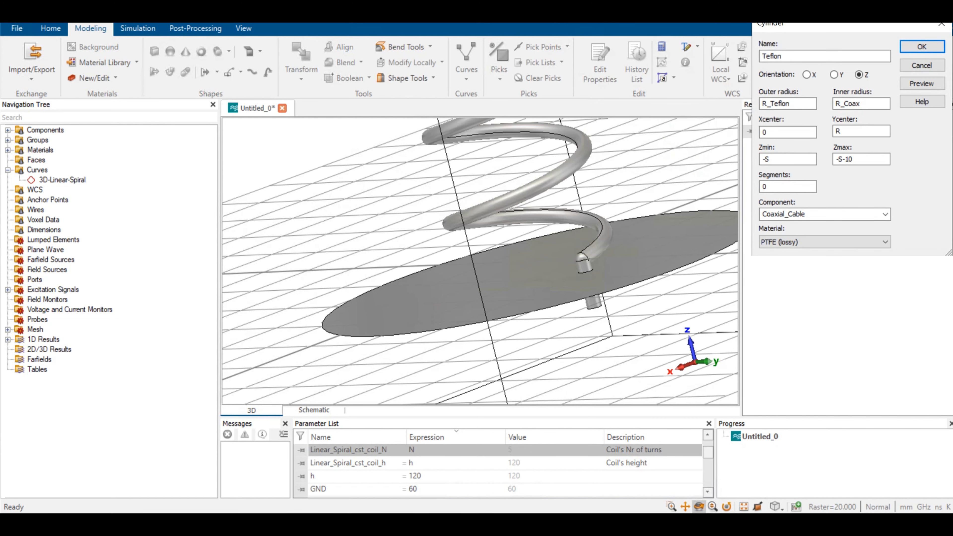
Preview and create the Teflon cylinder, choosing None to all for the shape intersections.
left_click(922, 83)
left_click_drag(639, 271, 630, 199)
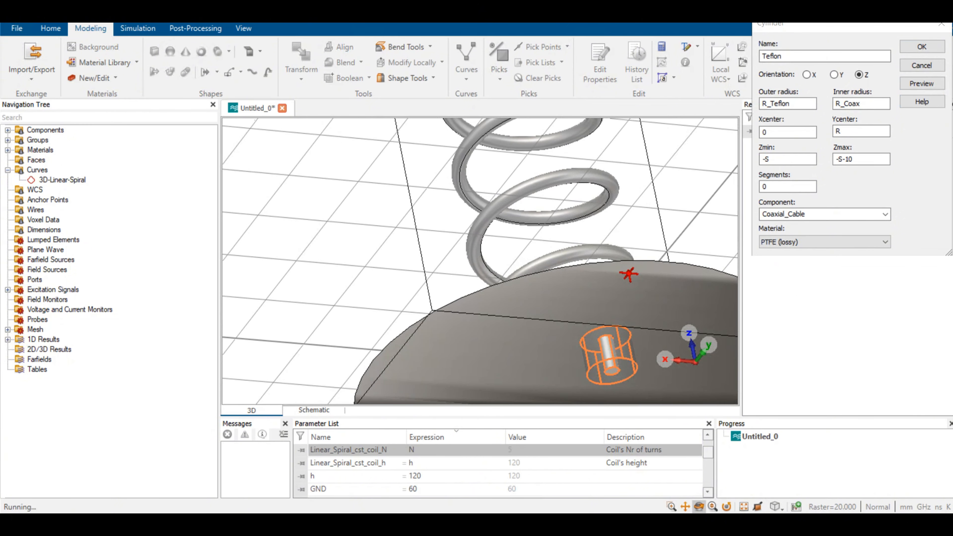
left_click(922, 47)
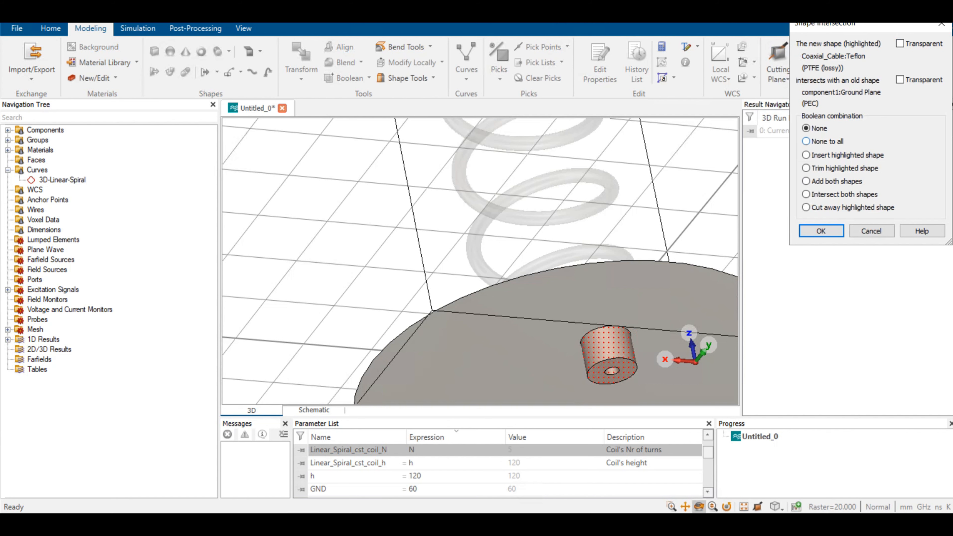
left_click(806, 141)
left_click(820, 231)
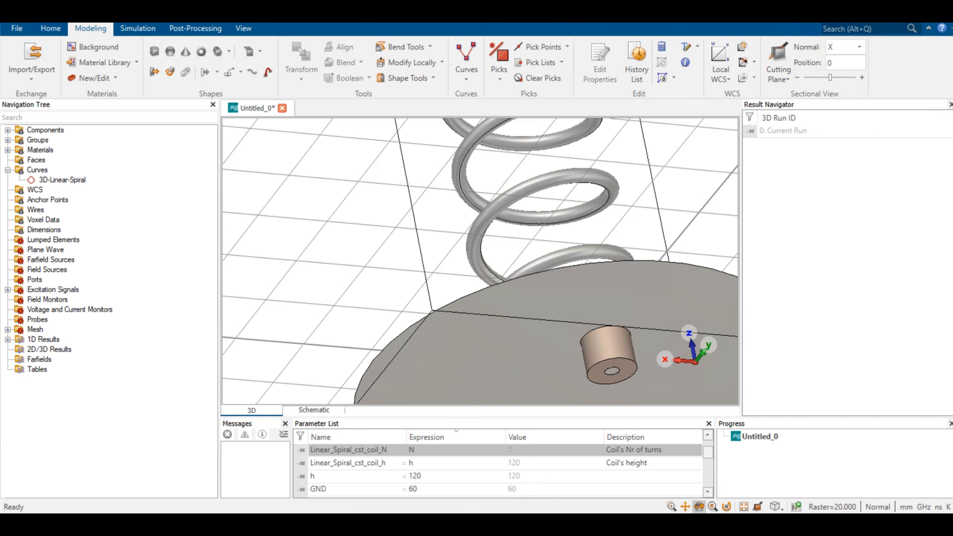
Start another cylinder in the Coaxial_Cable component and name it Coaxial_Shield.
left_click_drag(628, 270, 541, 205)
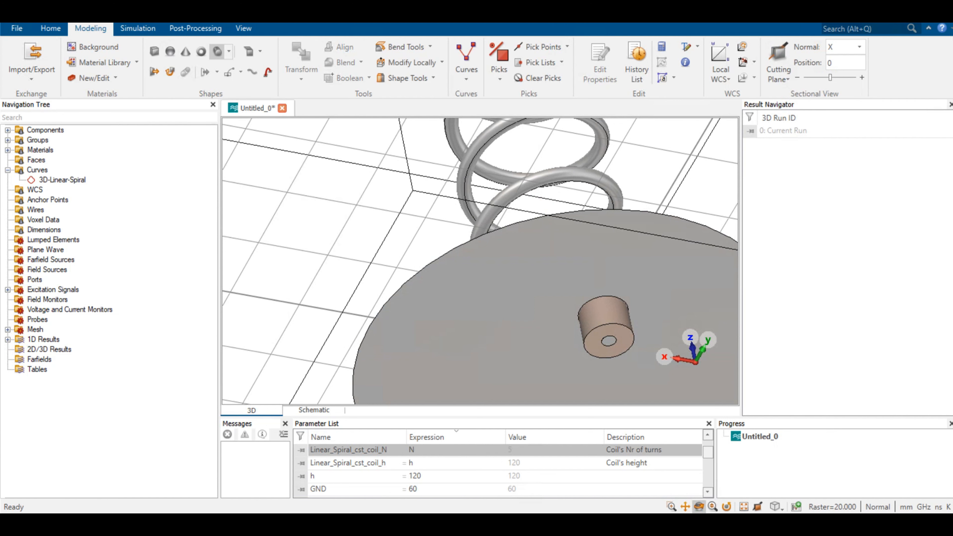
left_click(218, 50)
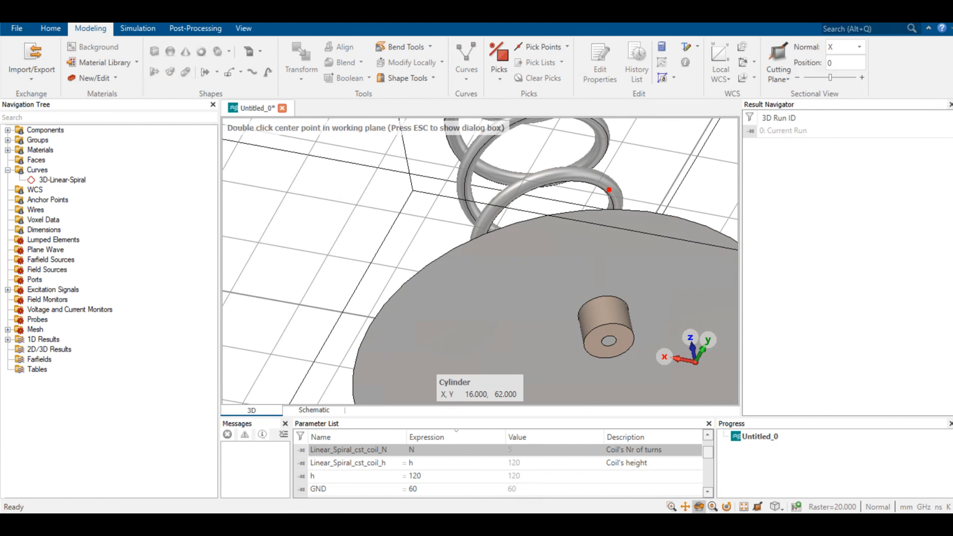
key("Escape")
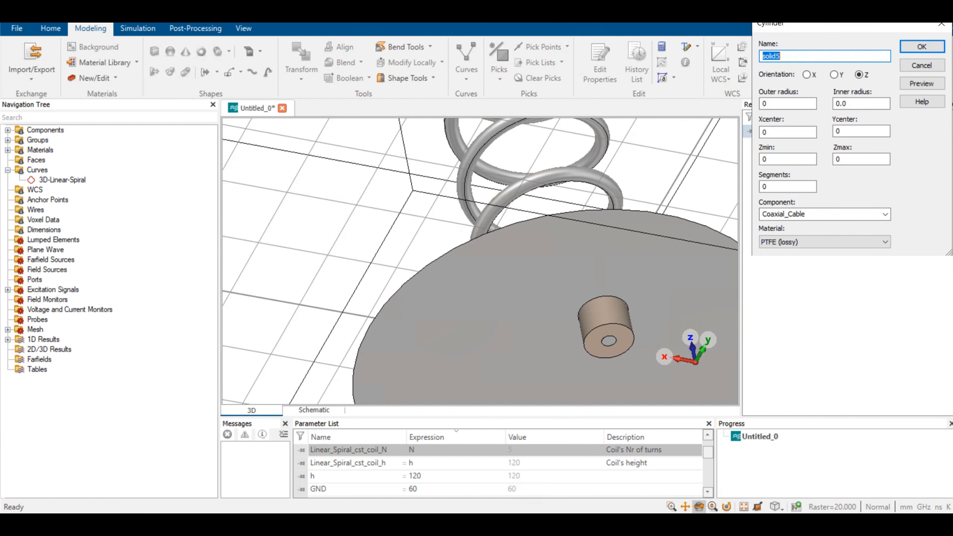
type("Coaxial_Shiel")
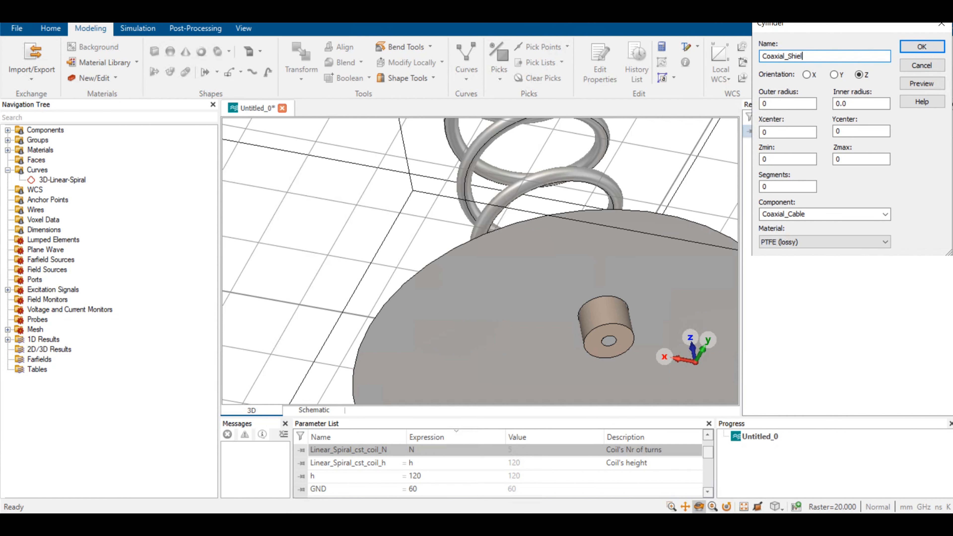
type("l")
key("BackSpace")
type("d")
key("Tab")
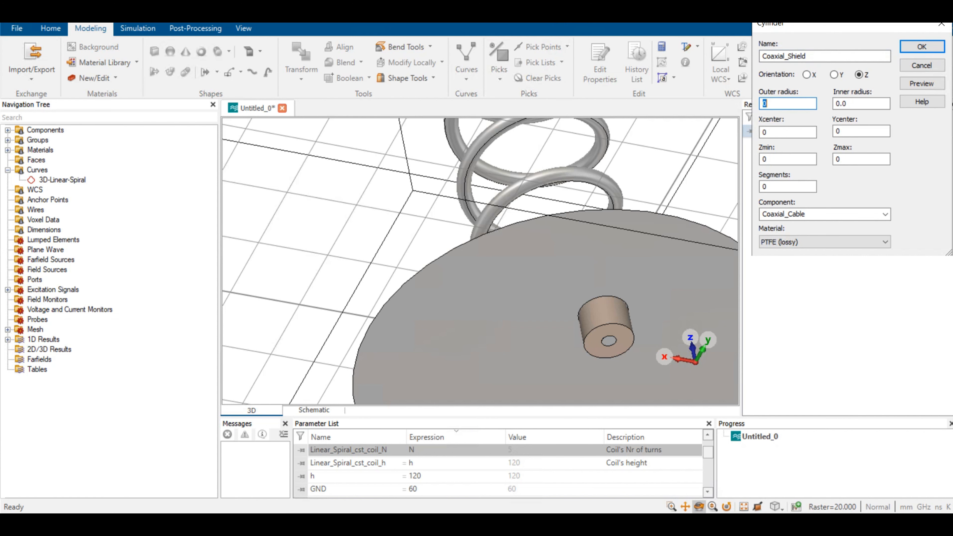
Set the Coaxial_Shield cylinder's outer radius to R_Teflon+0.1 and its inner radius to R_Teflon.
type("R_Teflon")
key("Right")
type("+0.1")
key("Tab")
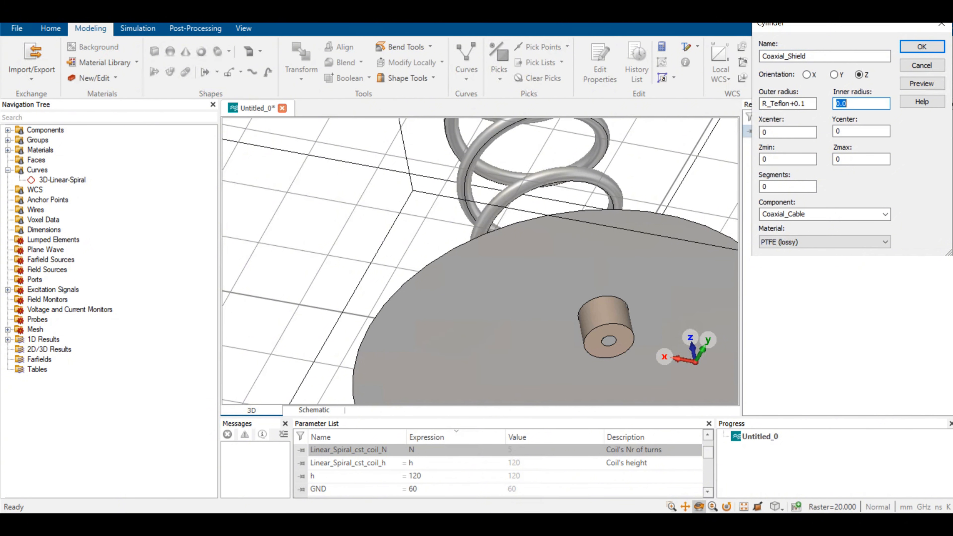
type("R")
key("Down")
key("Down")
key("Tab")
Set the Coaxial_Shield cylinder's Y center to R, Zmin to -S and Zmax to -S-10.
type("R")
key("Tab")
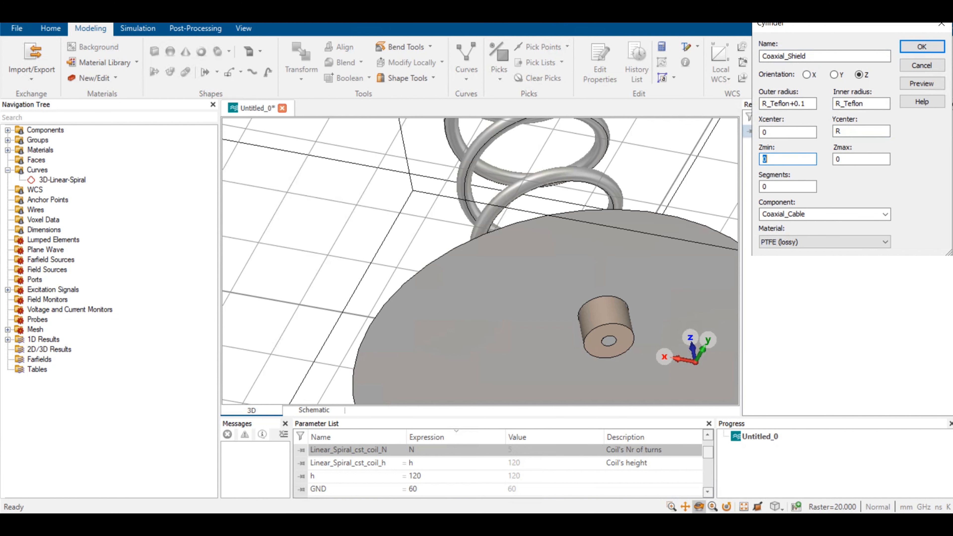
type("-S")
key("Tab")
type("-S-1")
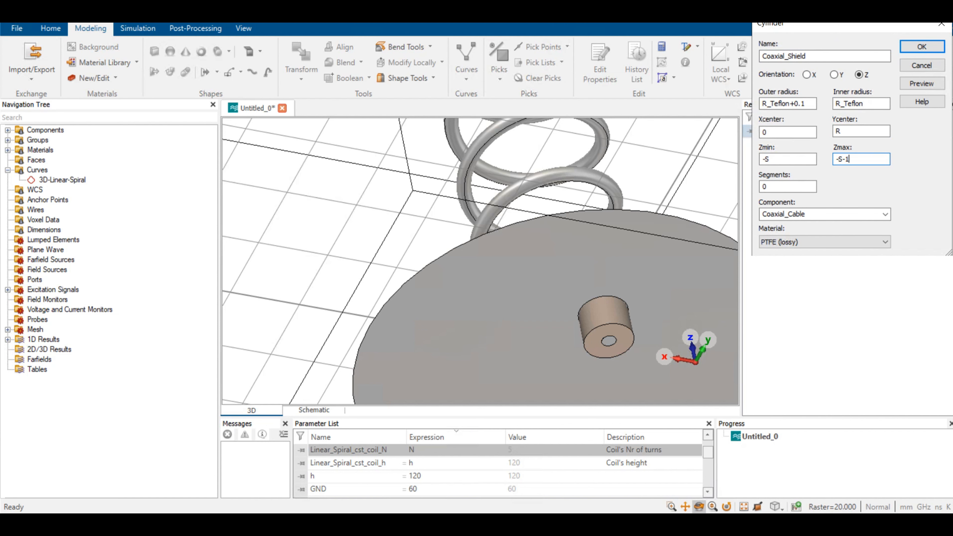
type("0")
Assign PEC as the shield's material, then preview and create the cylinder around the Teflon.
left_click(855, 242)
left_click(833, 269)
left_click(921, 83)
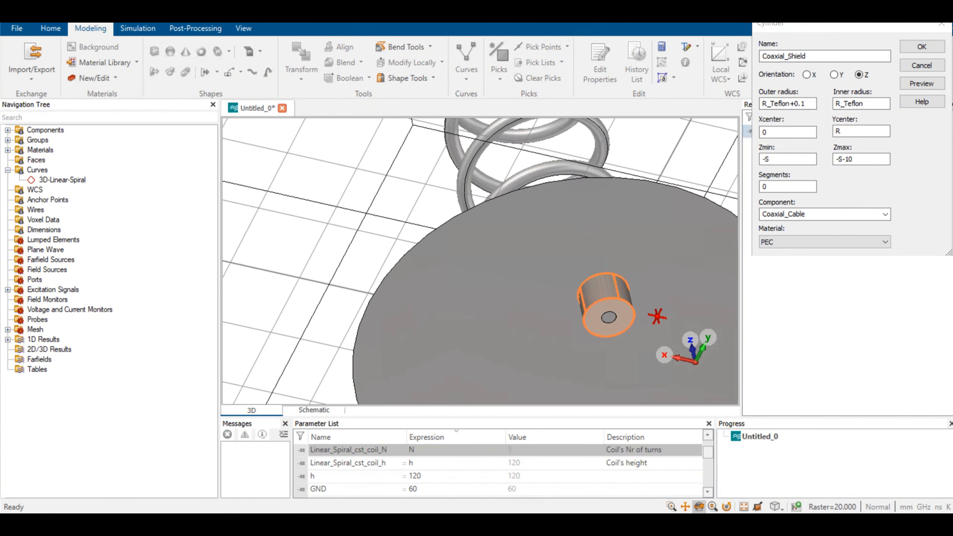
mouse_move(487, 263)
left_mouse_down()
mouse_move(482, 219)
mouse_move(501, 236)
left_mouse_up()
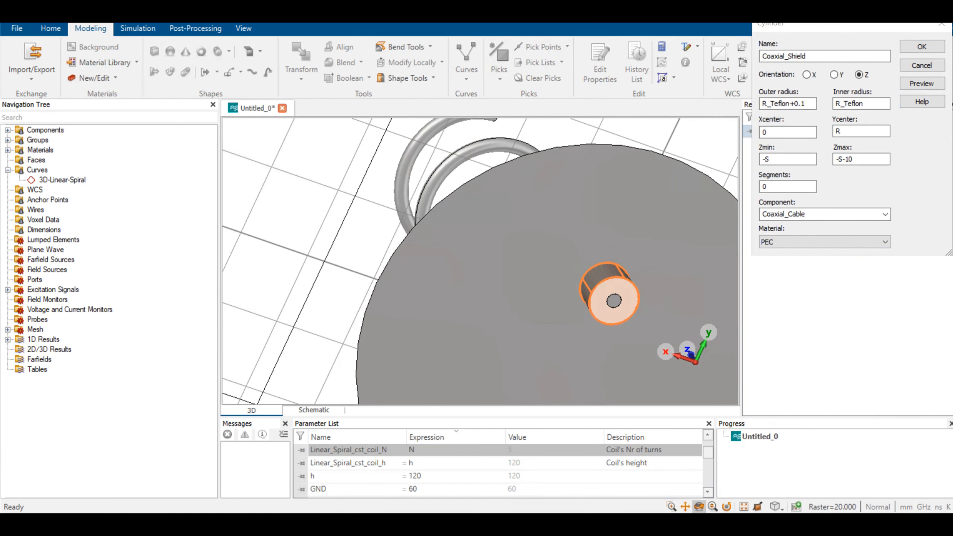
left_click(921, 47)
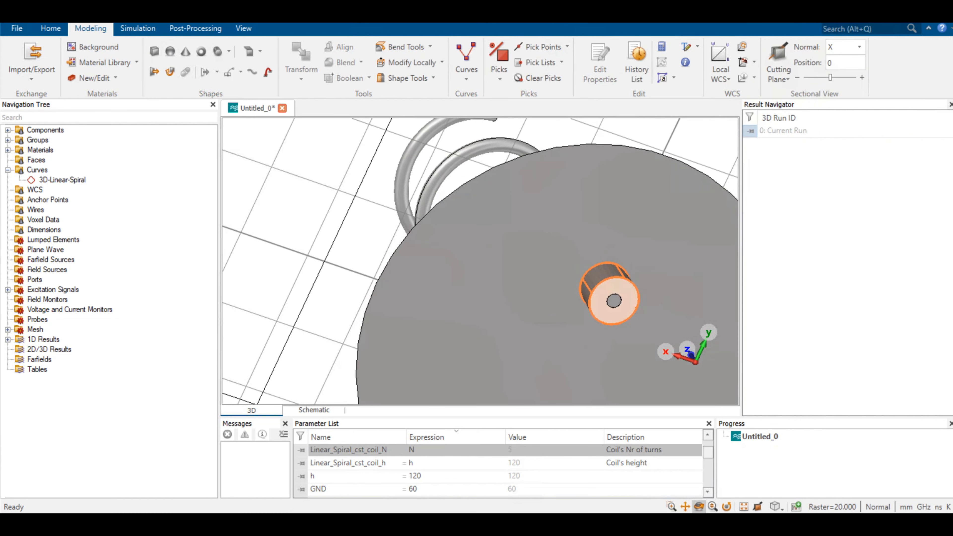
Apply the Boolean Insert operation to the Ground Plane with the Teflon cylinder as the inserted object.
scroll(480, 262, "up", 3)
scroll(480, 262, "down", 5)
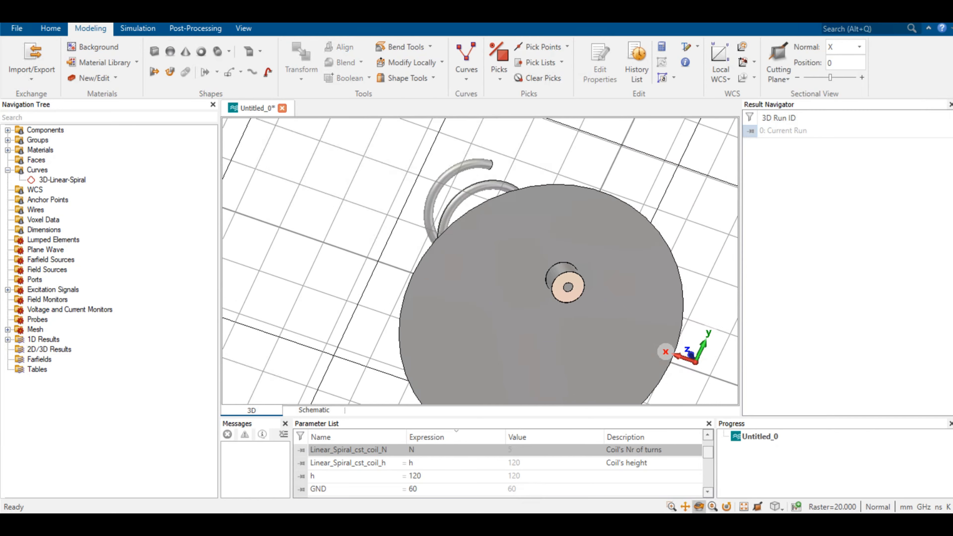
mouse_move(480, 225)
left_mouse_down()
mouse_move(525, 300)
mouse_move(548, 259)
mouse_move(556, 311)
mouse_move(574, 338)
mouse_move(544, 281)
left_mouse_up()
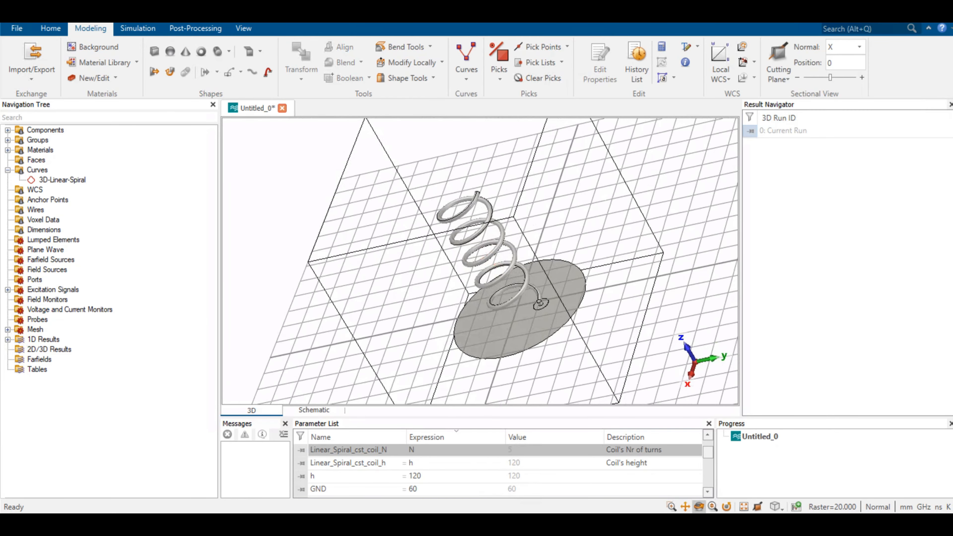
scroll(502, 259, "up", 5)
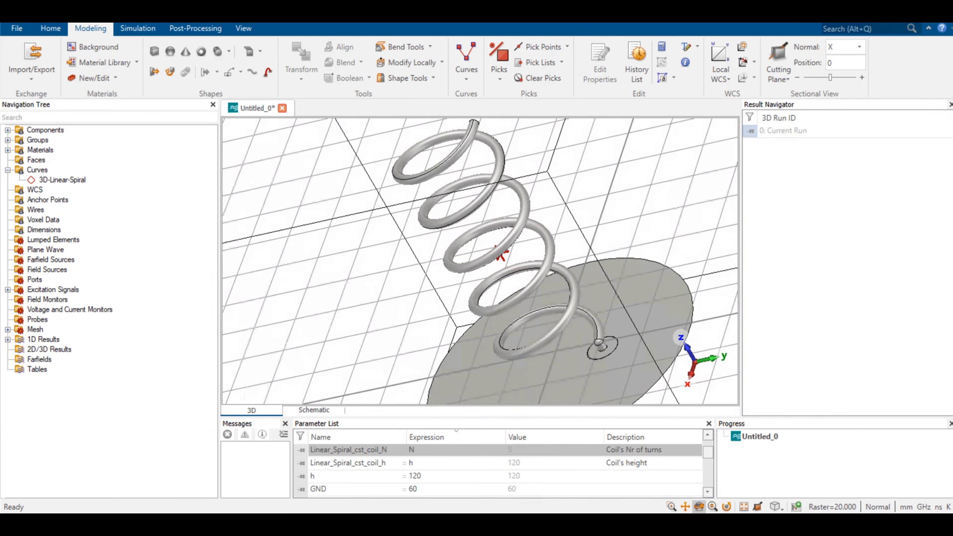
left_click_drag(503, 259, 505, 256)
double_click(627, 316)
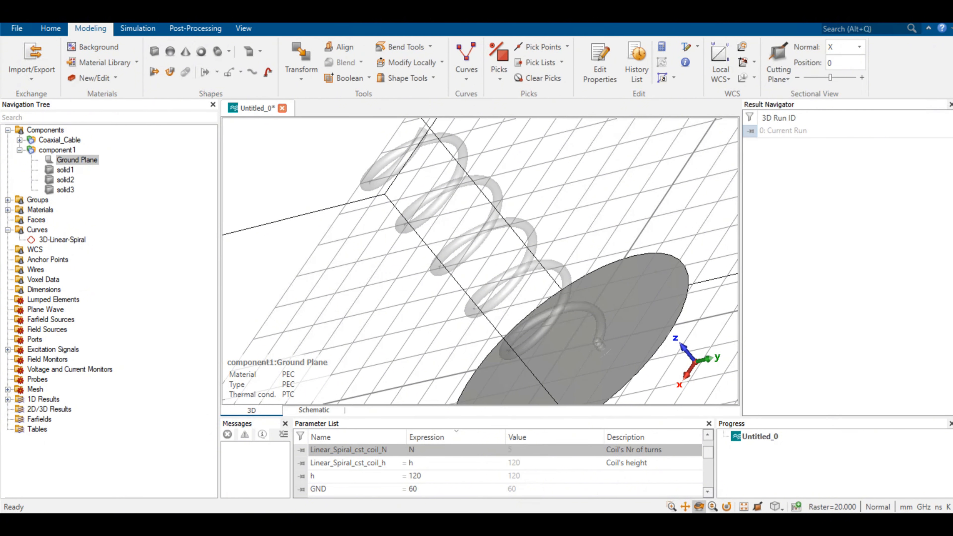
left_click(369, 78)
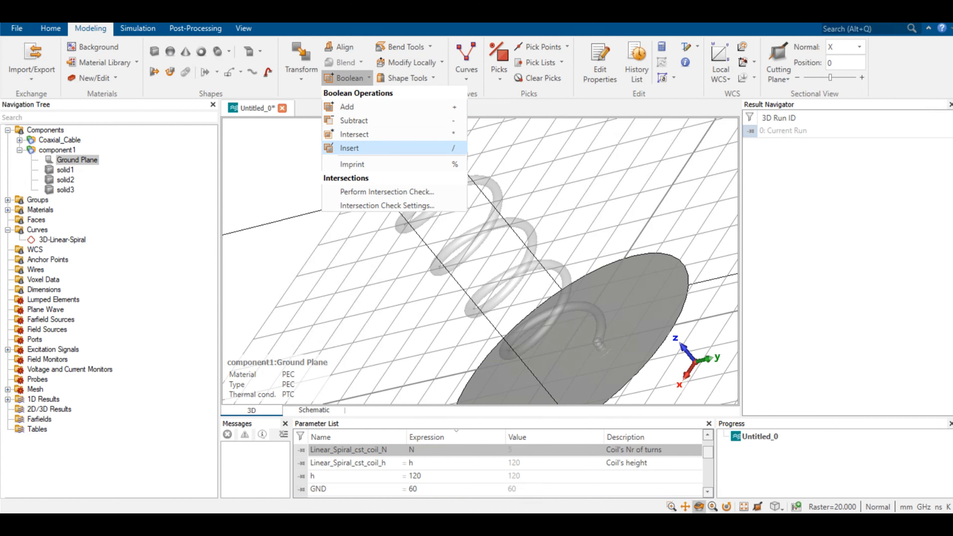
left_click(349, 148)
mouse_move(621, 276)
left_mouse_down()
mouse_move(544, 241)
mouse_move(495, 188)
left_mouse_up()
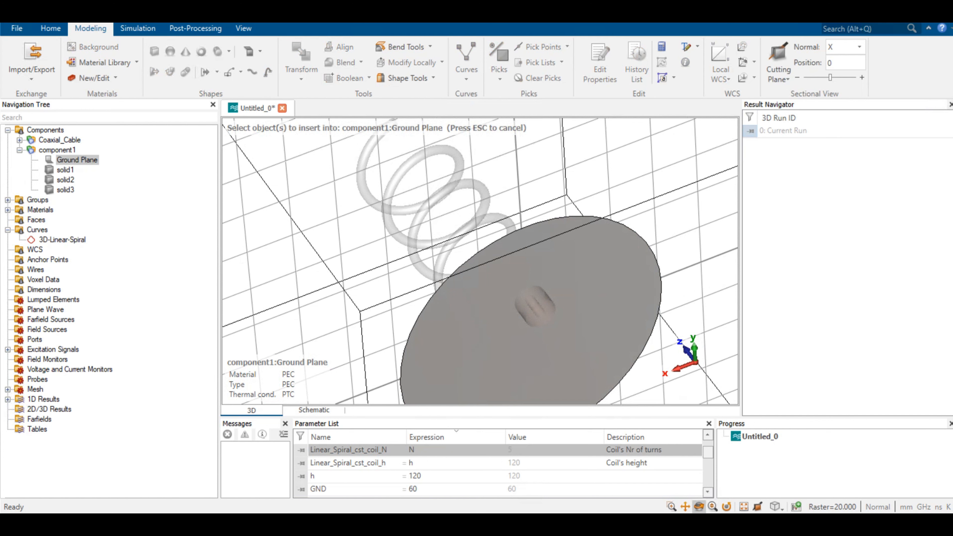
double_click(535, 315)
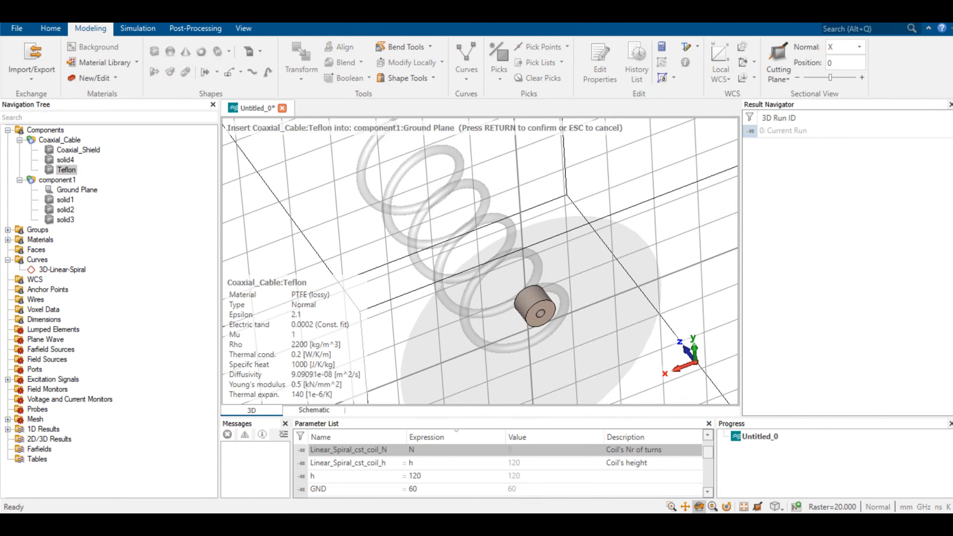
key("Return")
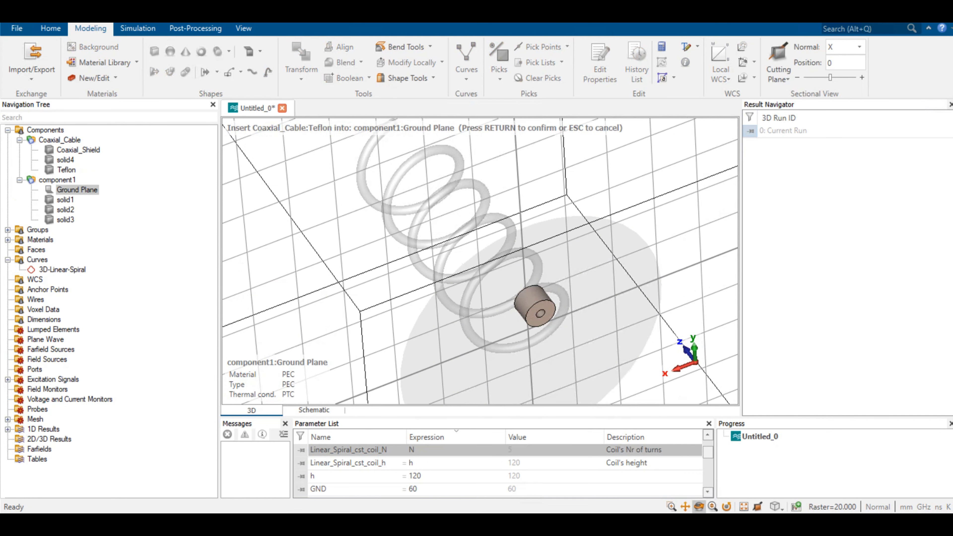
double_click(694, 278)
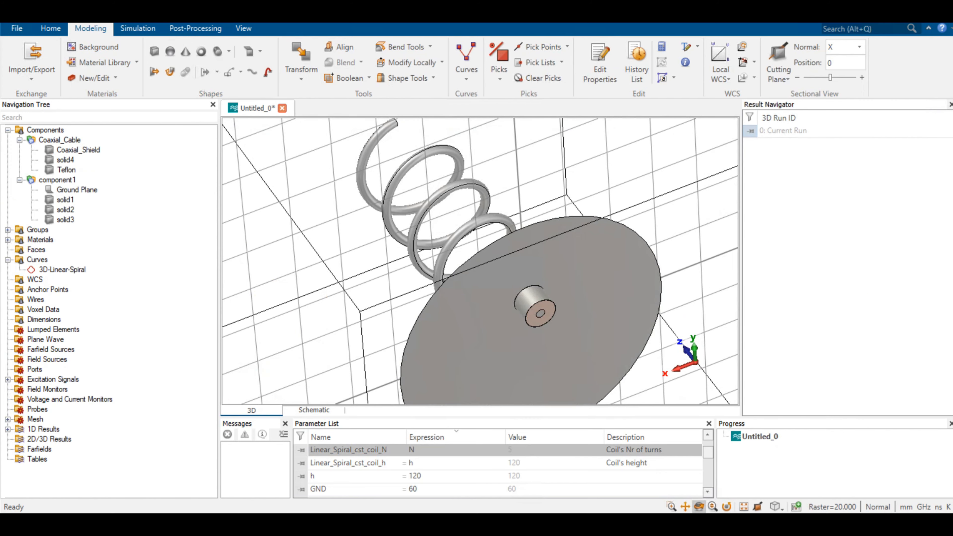
Pick the Teflon's outer end face beneath the ground plane and create waveguide port 1 on it.
mouse_move(637, 298)
left_mouse_down()
mouse_move(701, 295)
mouse_move(722, 366)
mouse_move(574, 342)
mouse_move(597, 311)
mouse_move(520, 304)
left_mouse_up()
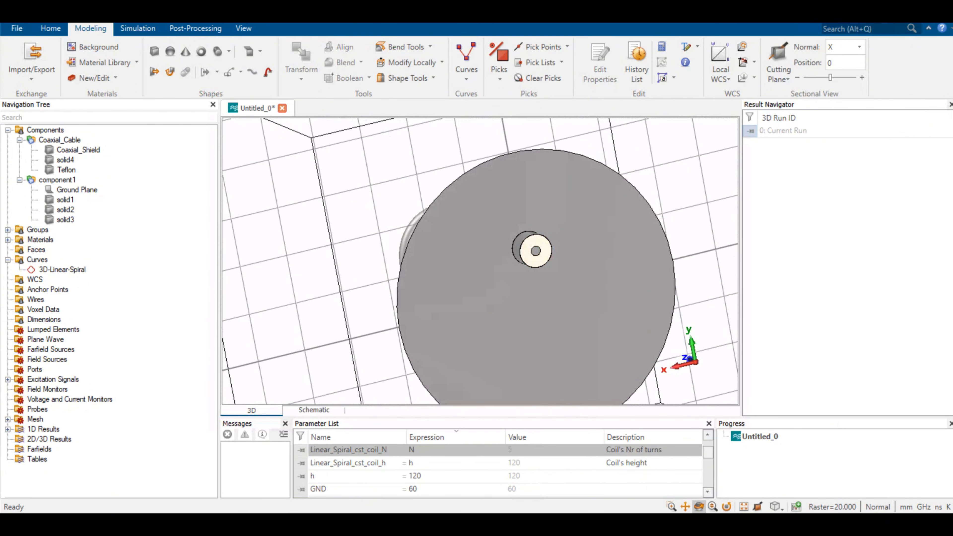
key("s")
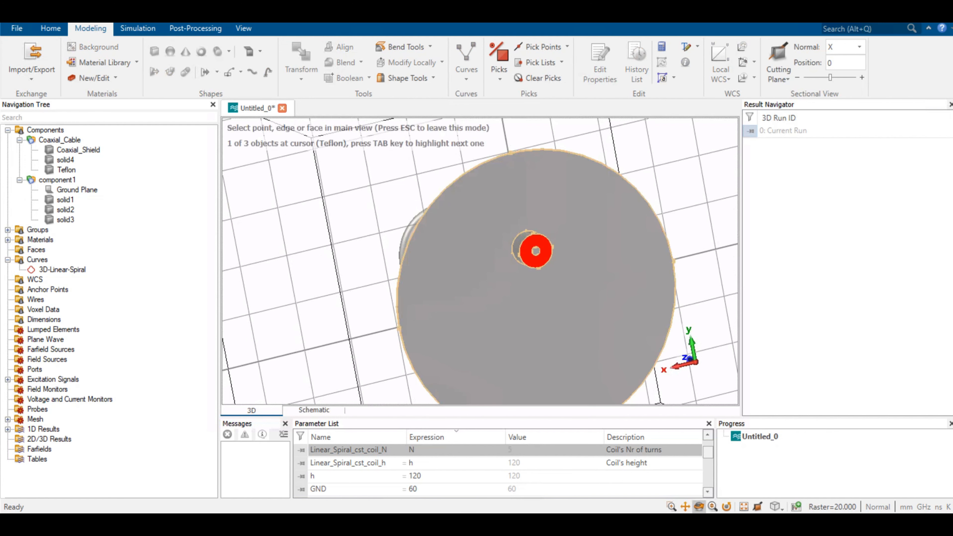
left_click(542, 259)
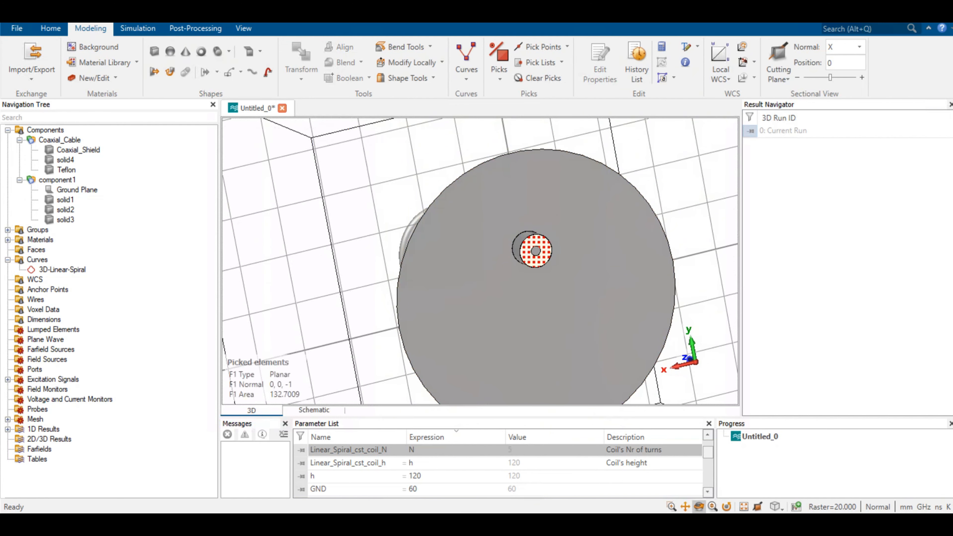
left_click_drag(540, 263, 604, 267)
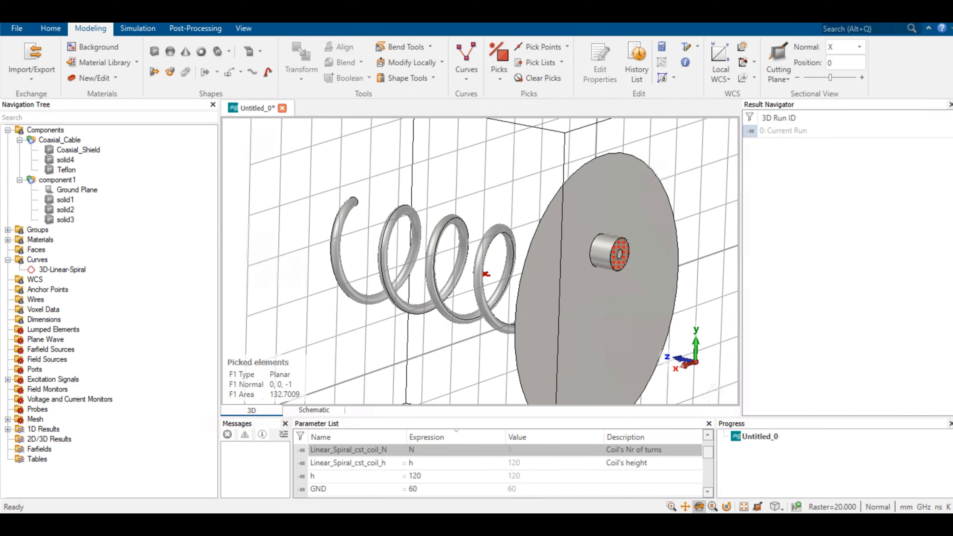
left_click_drag(486, 274, 466, 272)
left_click(138, 28)
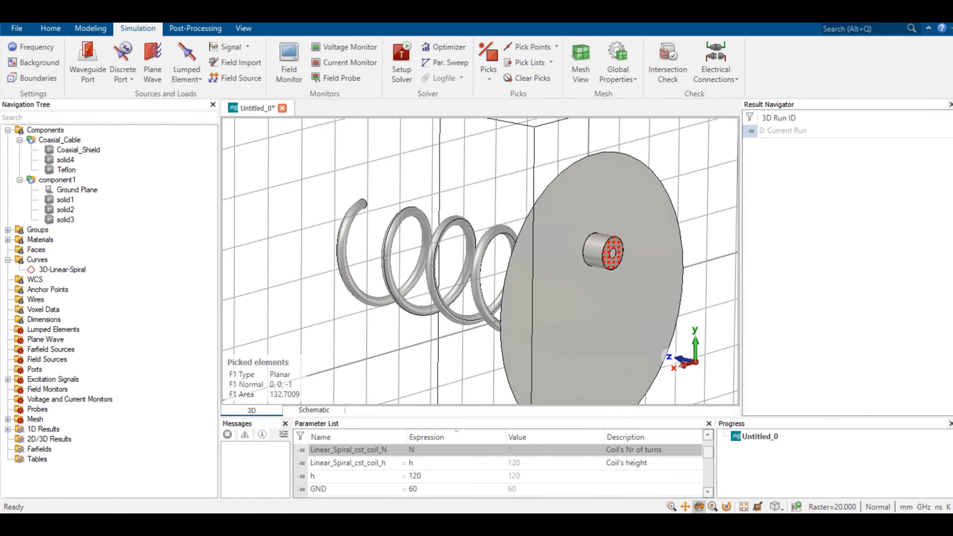
left_click(87, 62)
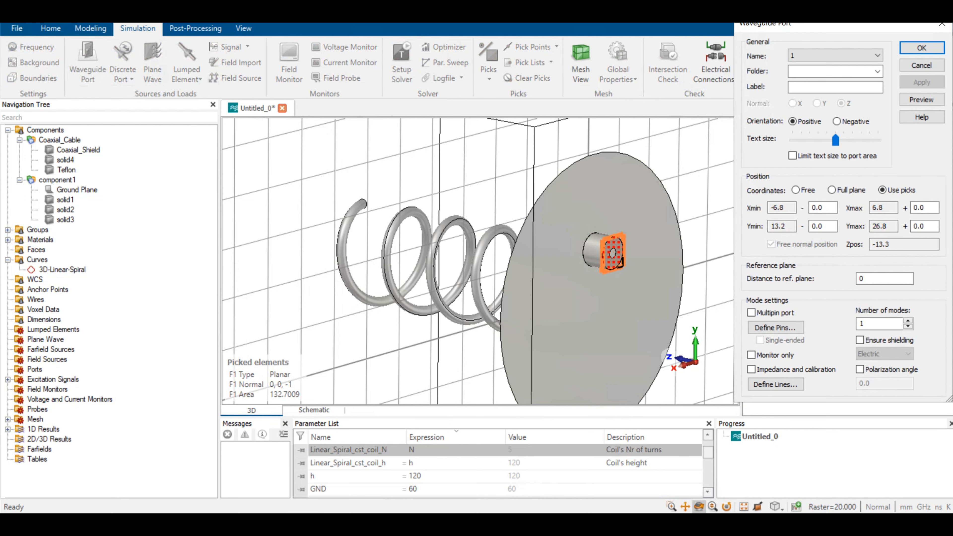
left_click(921, 48)
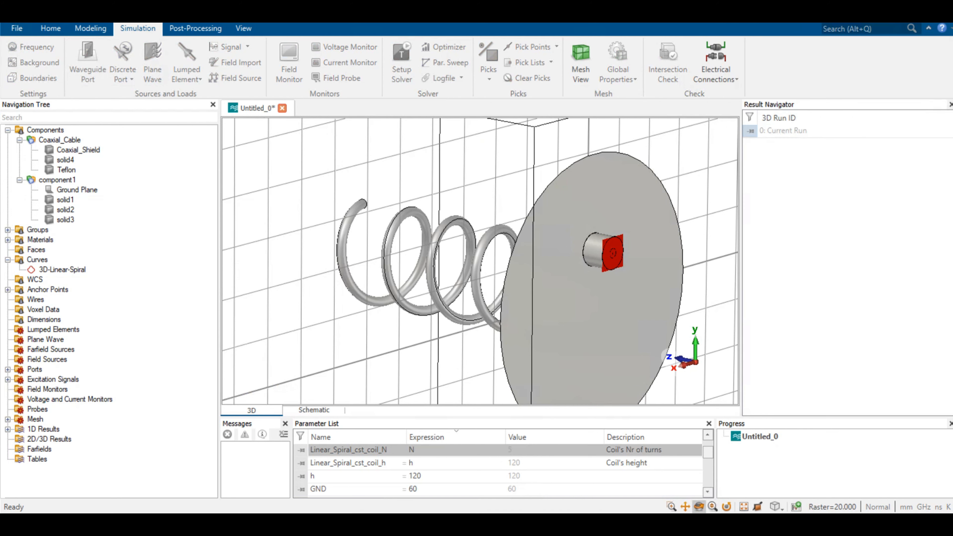
Add Farfield/RCS field monitors spaced by a linear frequency step width of 0.1 over the range from 1 to 3.5.
mouse_move(450, 255)
left_mouse_down()
mouse_move(537, 320)
mouse_move(582, 319)
mouse_move(630, 293)
mouse_move(601, 266)
mouse_move(555, 280)
mouse_move(540, 263)
mouse_move(544, 273)
left_mouse_up()
left_click(289, 63)
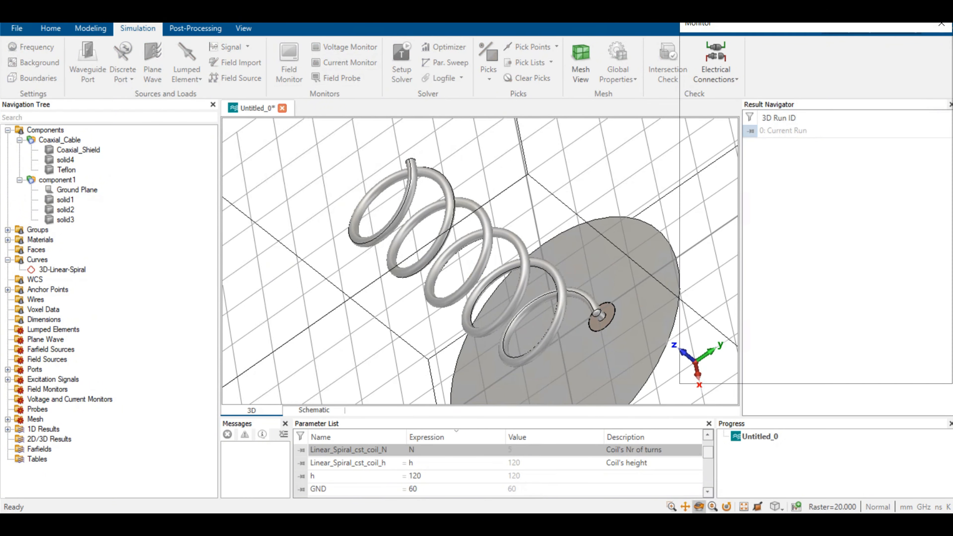
left_click(697, 80)
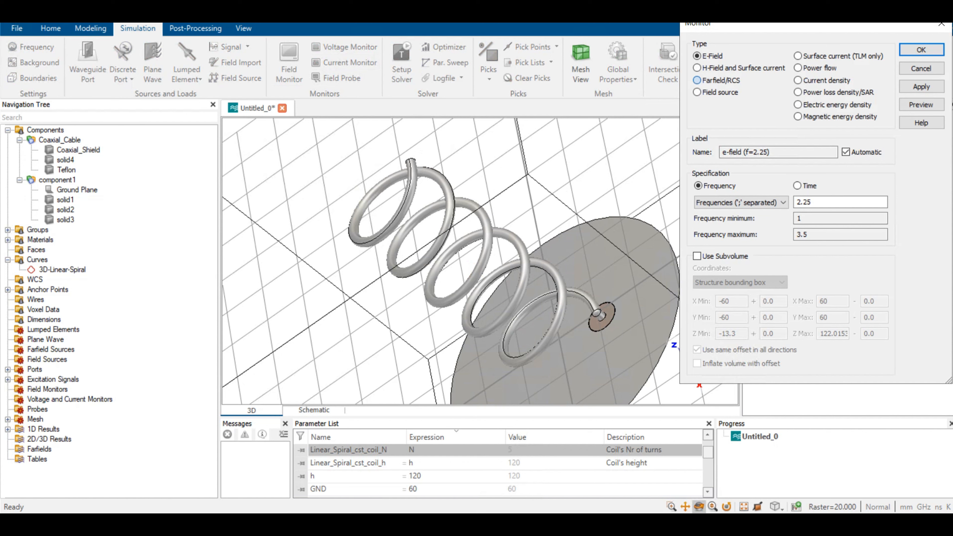
left_click(741, 203)
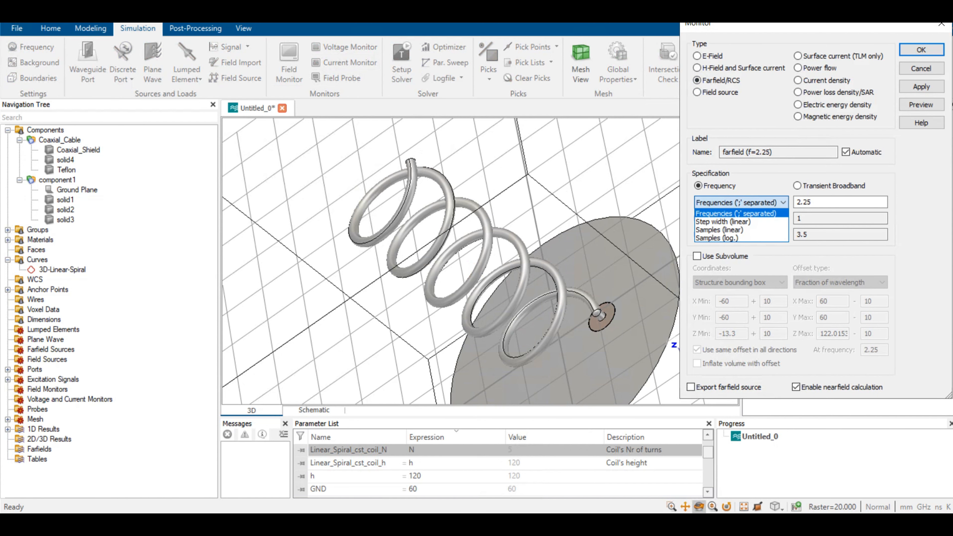
left_click(735, 221)
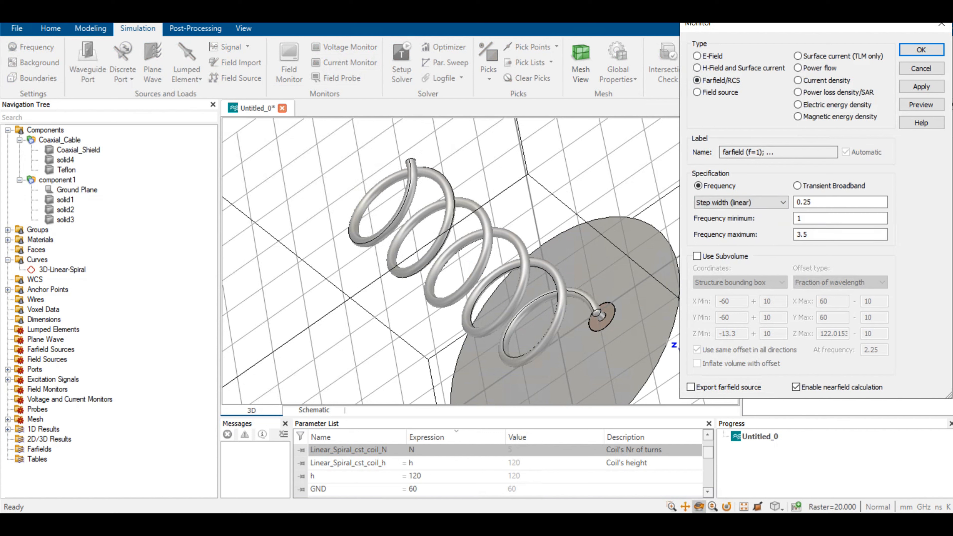
left_click(825, 202)
key("BackSpace")
key("BackSpace")
type("1")
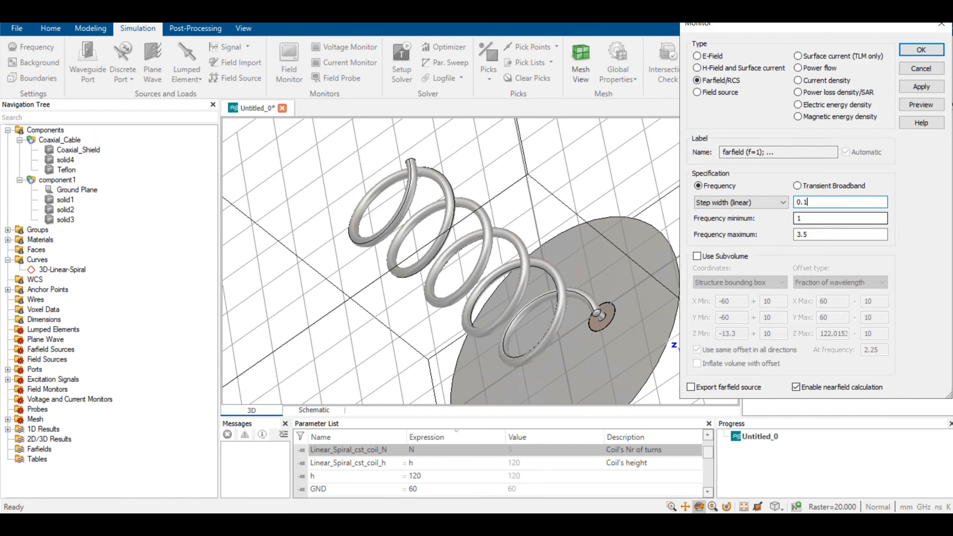
left_click(921, 49)
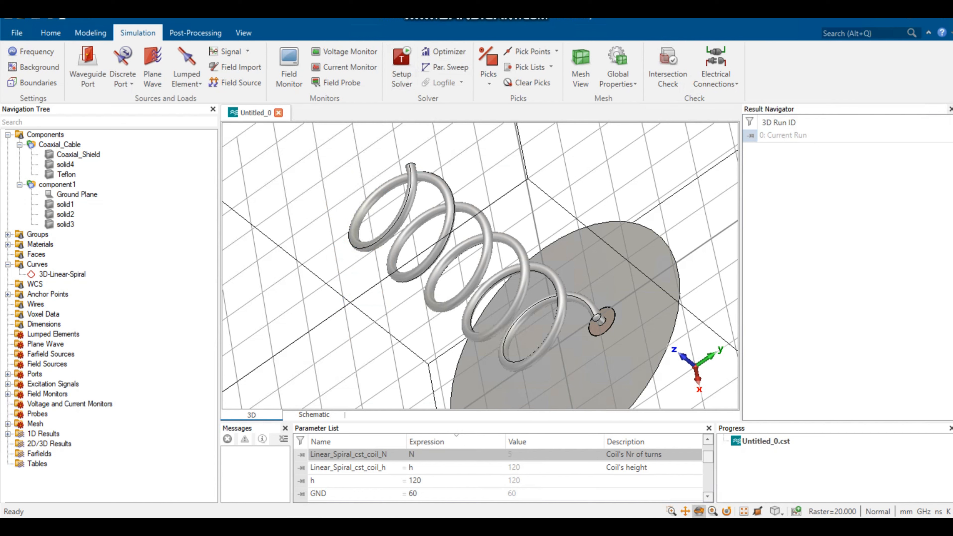
Review the created farfield monitors, then start the simulation from the solver setup.
left_click(8, 395)
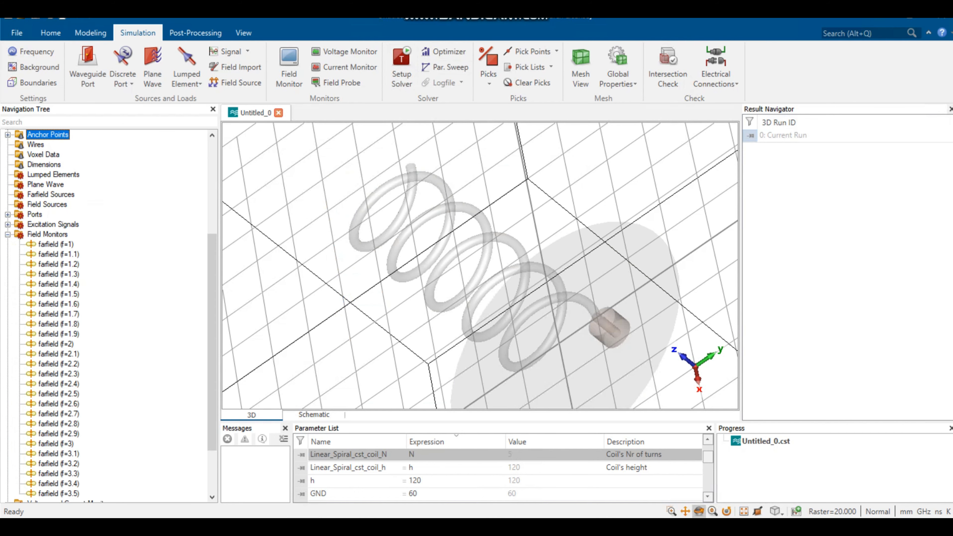
scroll(105, 315, "up", 5)
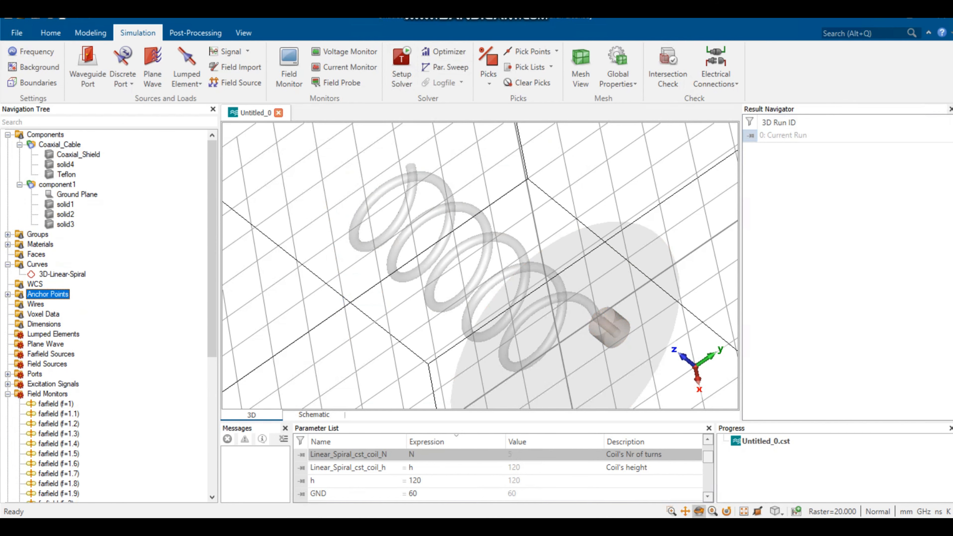
left_click(45, 135)
left_click(401, 67)
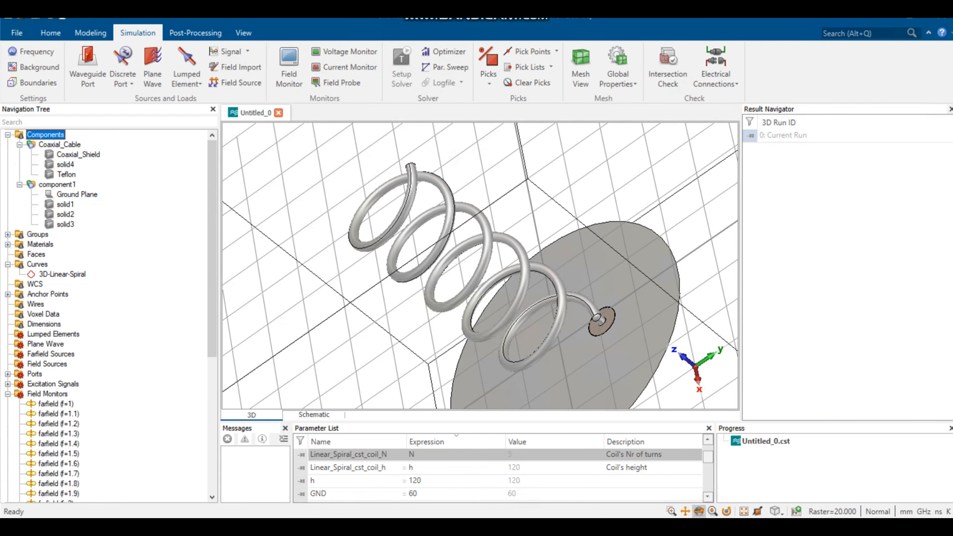
left_click(587, 160)
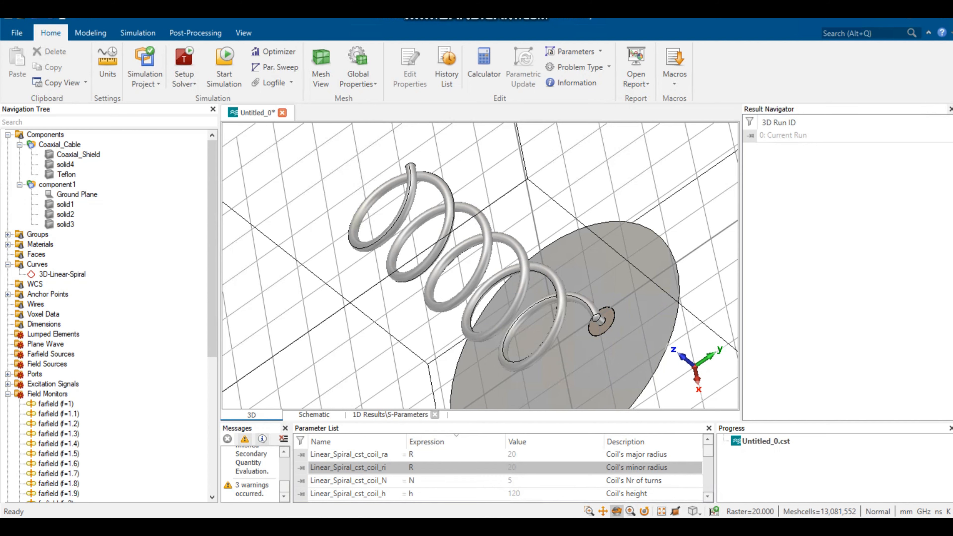
Inspect the helix in 3D, then plot the S1,1 magnitude curve from the 1D S-parameter results.
left_click_drag(461, 263, 525, 262)
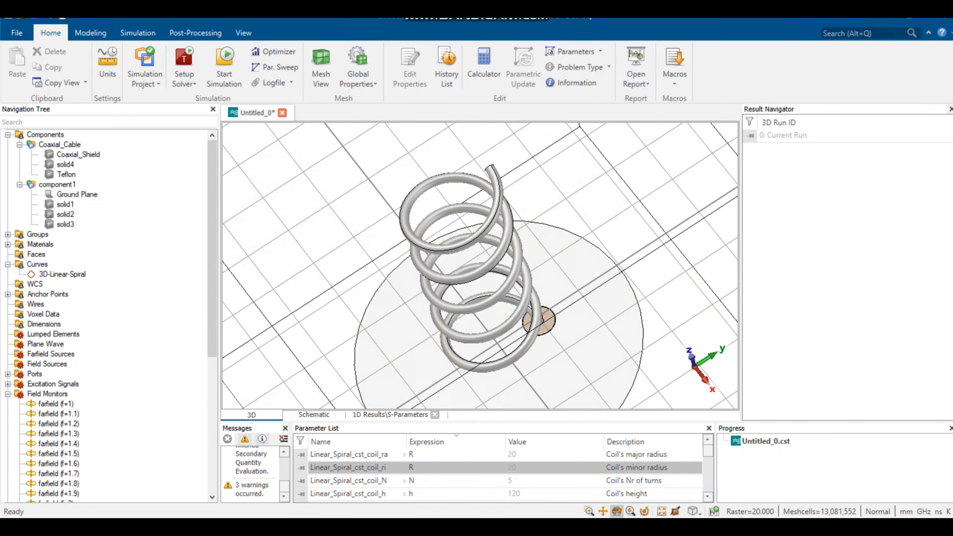
left_click_drag(478, 282, 428, 211)
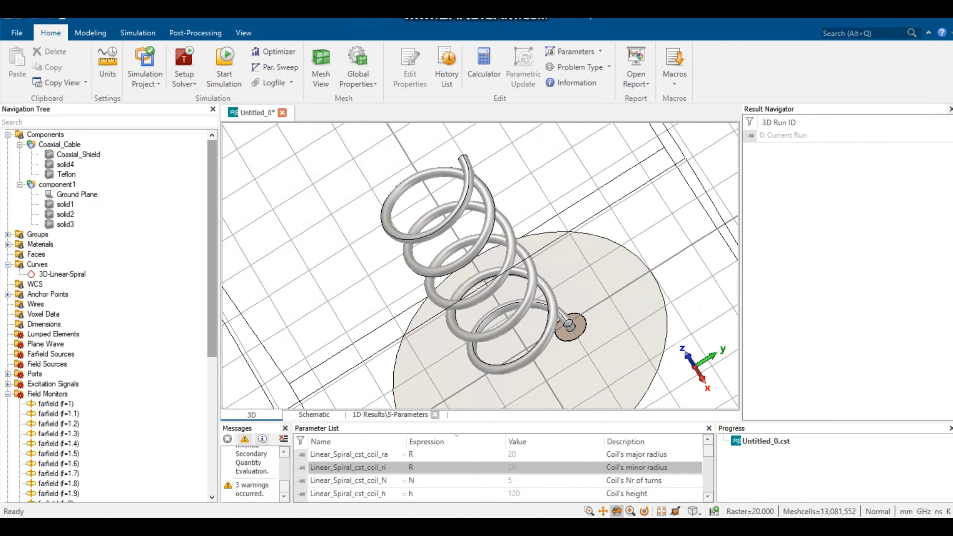
scroll(105, 315, "down", 7)
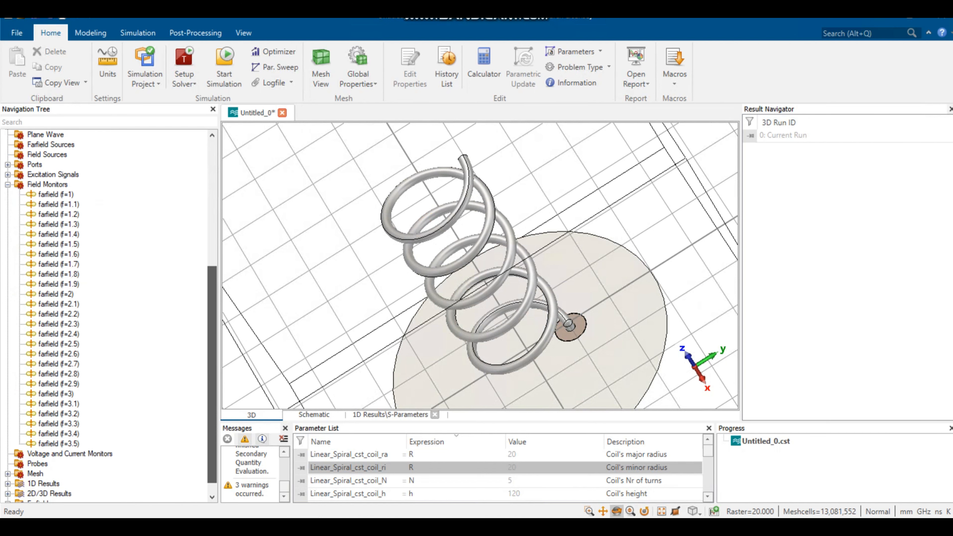
scroll(105, 316, "down", 1)
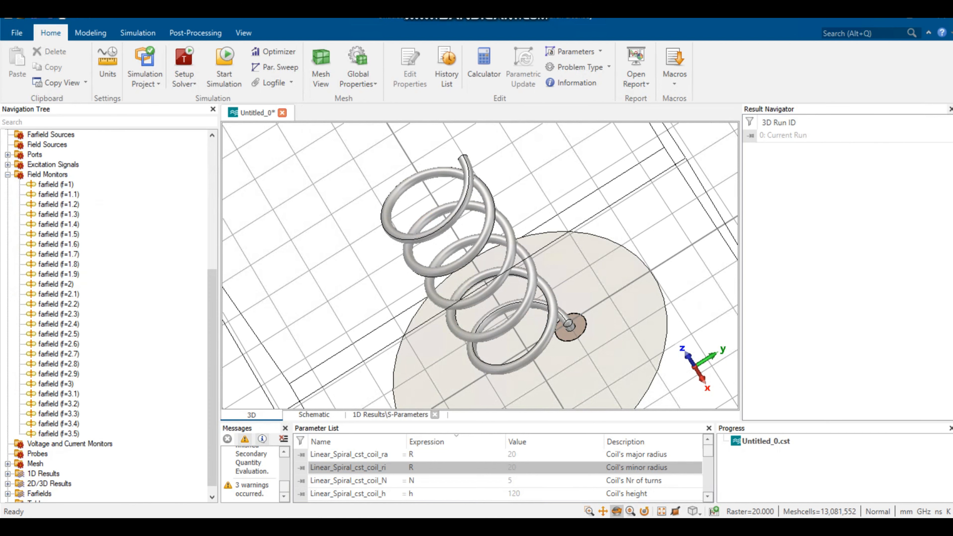
left_click(7, 473)
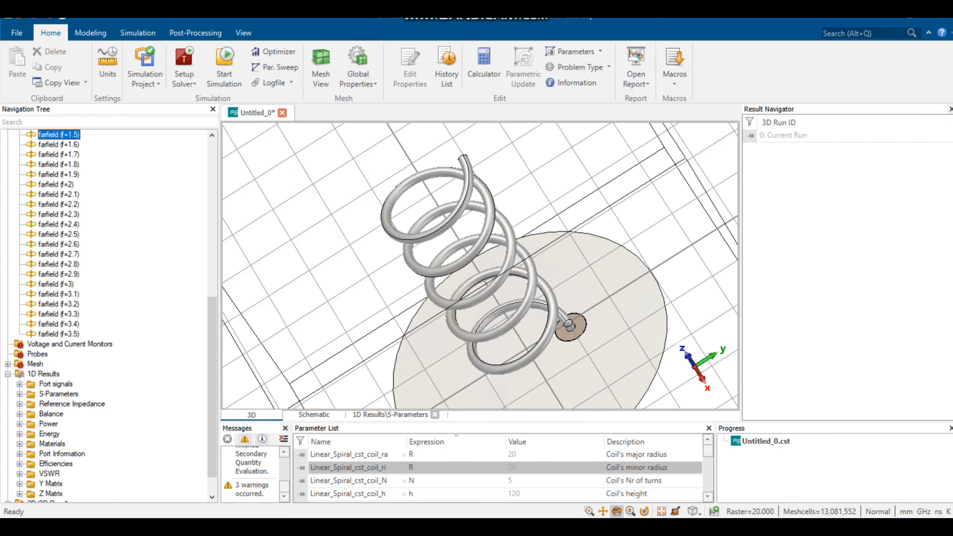
left_click(20, 394)
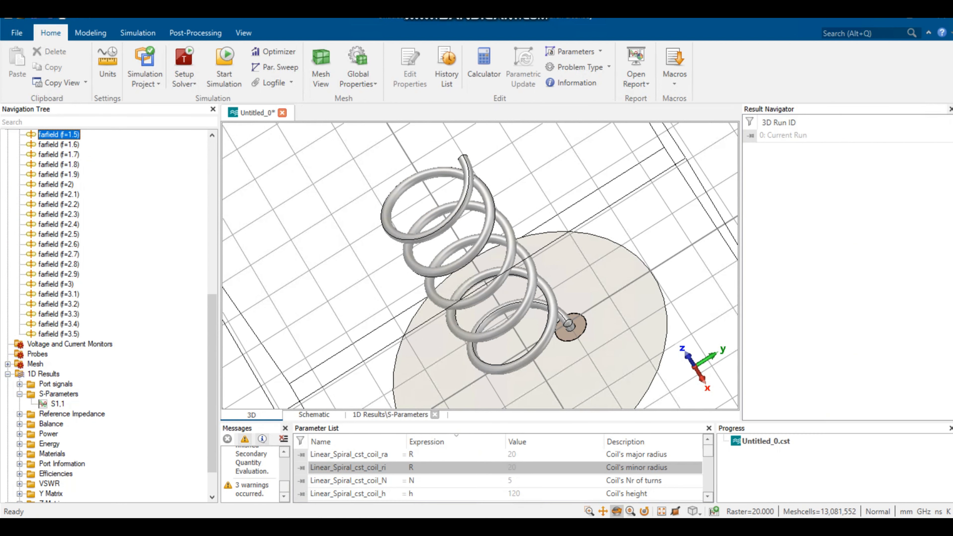
left_click(58, 404)
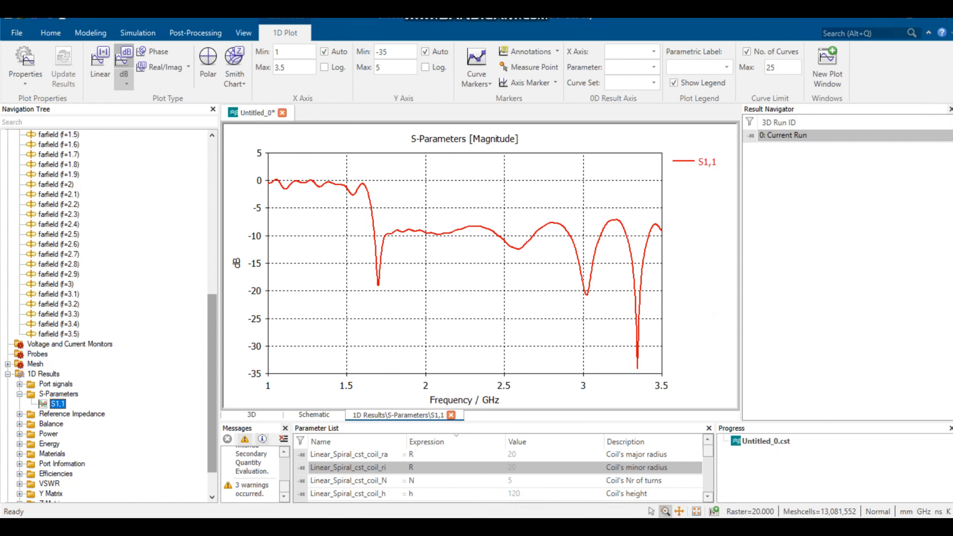
Display the 3D farfield pattern at f=2 and fit the whole pattern in view.
scroll(108, 316, "down", 2)
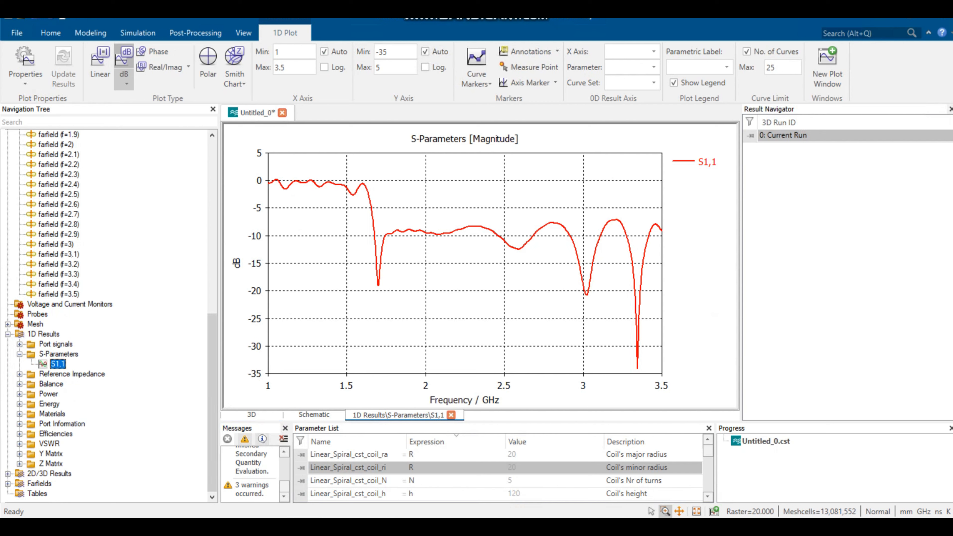
left_click(8, 484)
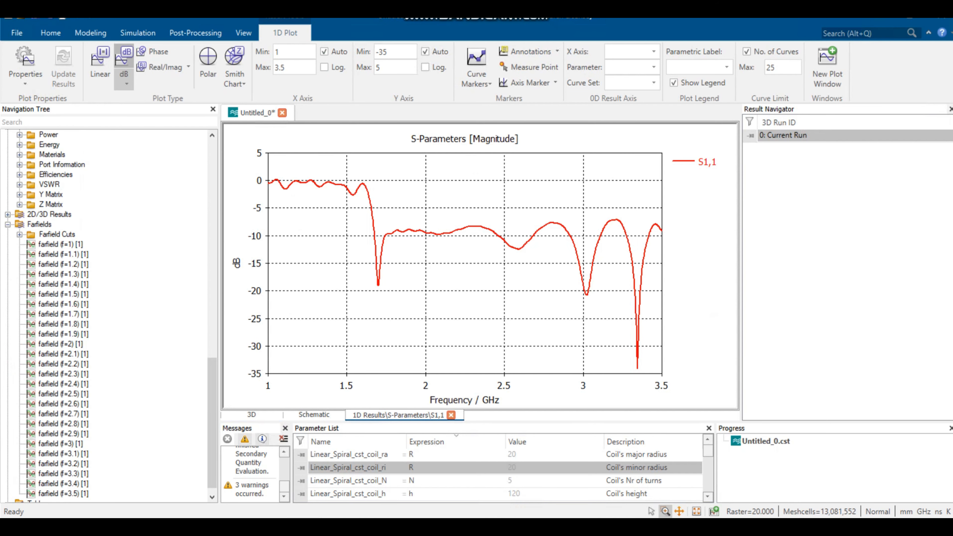
left_click(60, 344)
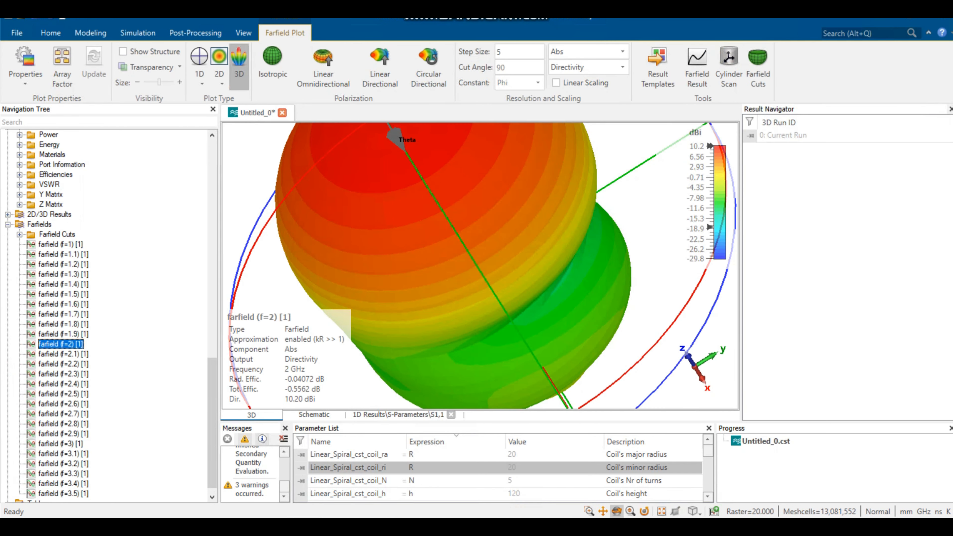
scroll(491, 234, "up", 3)
scroll(492, 234, "down", 6)
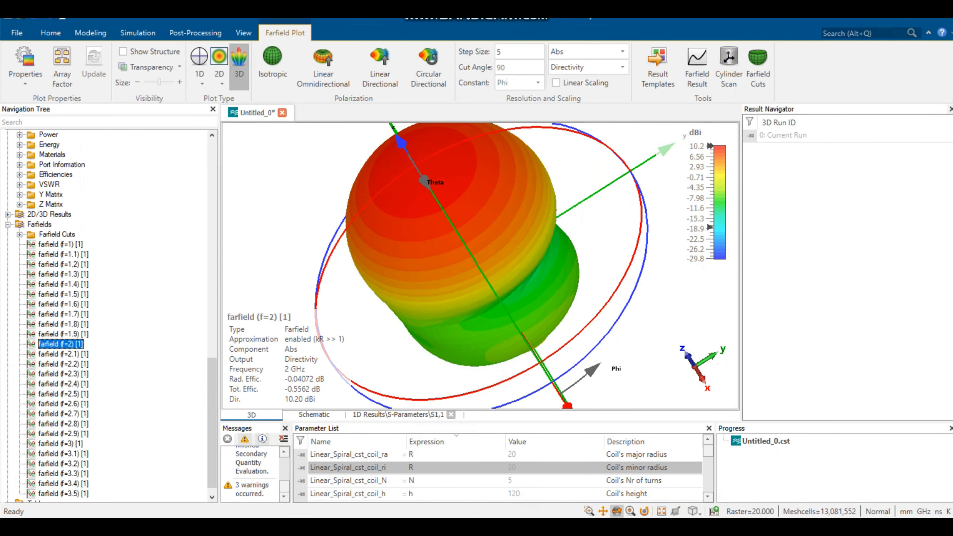
mouse_move(491, 234)
left_mouse_down()
mouse_move(483, 220)
mouse_move(415, 237)
mouse_move(499, 225)
left_mouse_up()
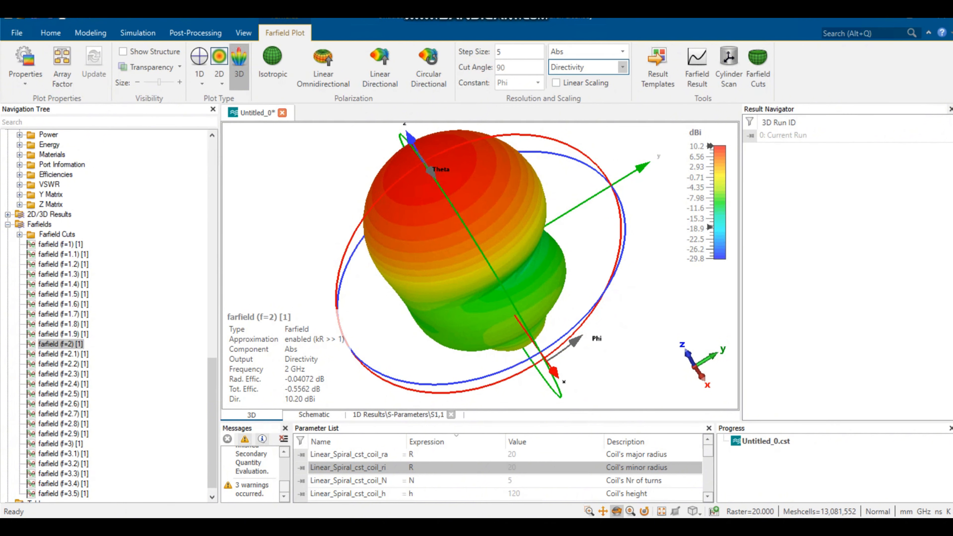
Set the farfield plot to Realized Gain, using Circular Directional polarization and the Right component.
left_click(622, 66)
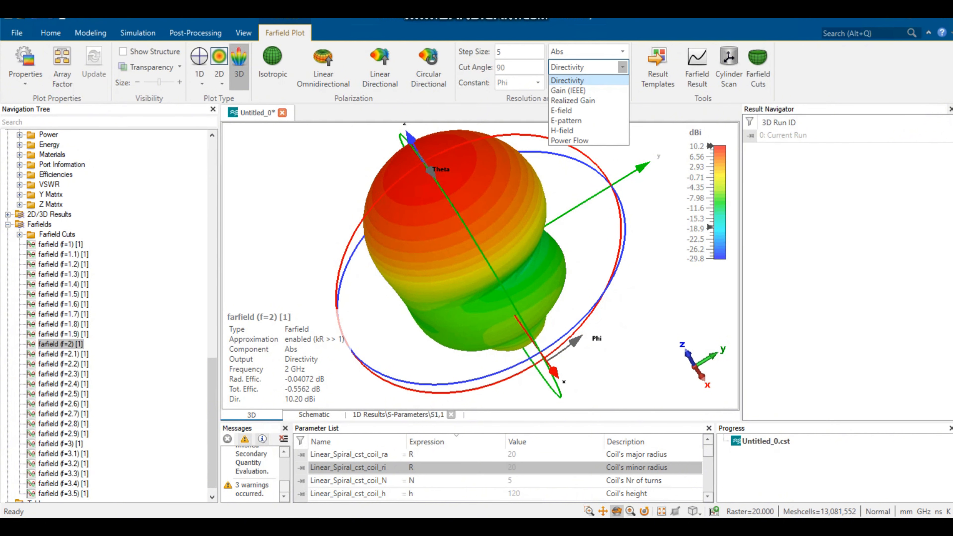
left_click(573, 100)
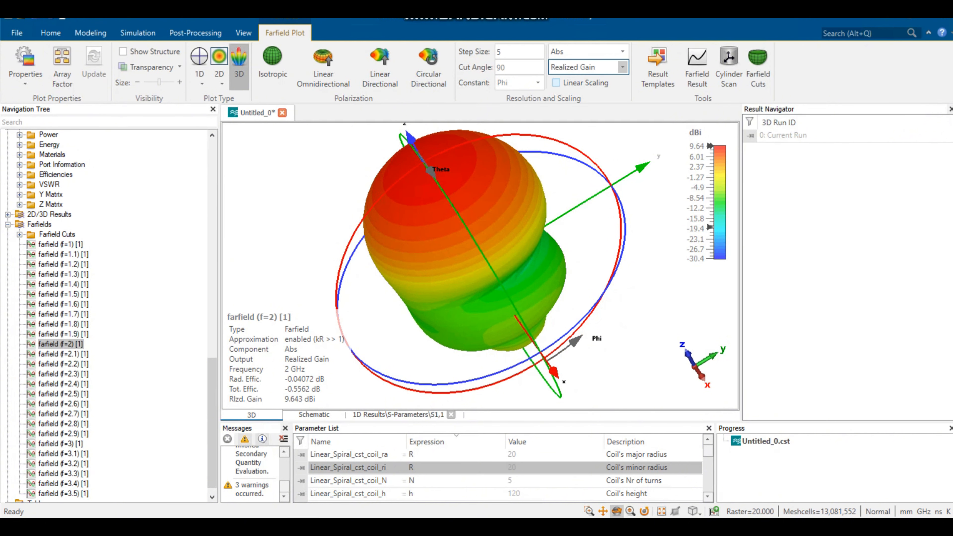
left_click(622, 52)
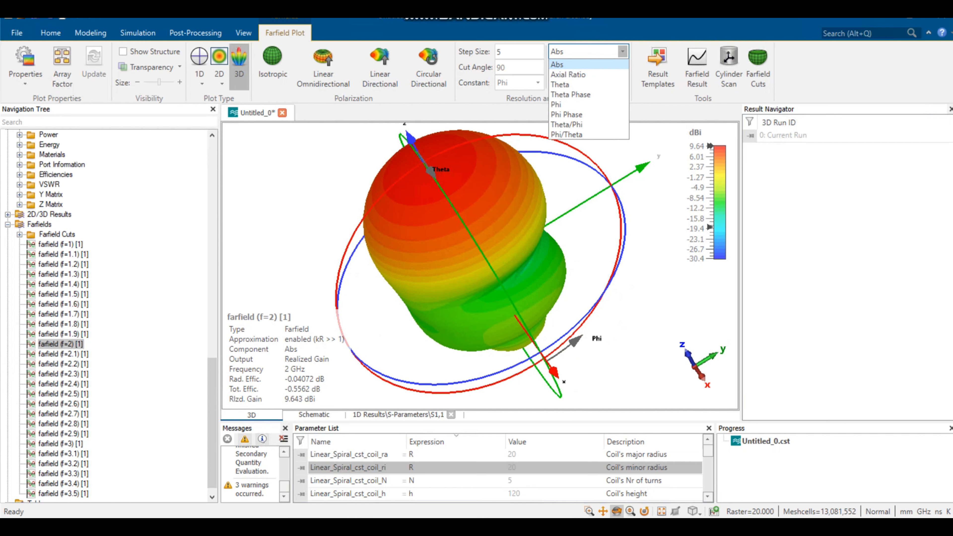
left_click(622, 51)
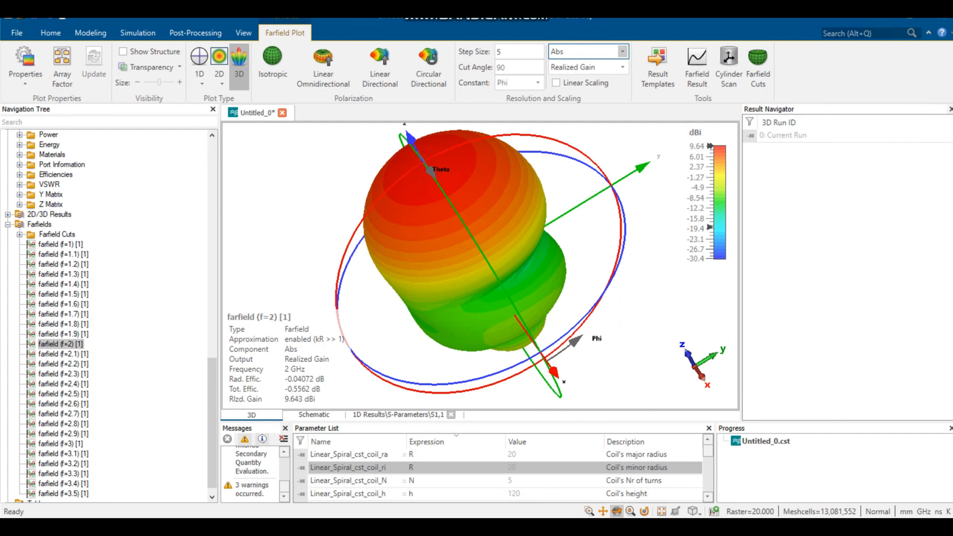
left_click(428, 67)
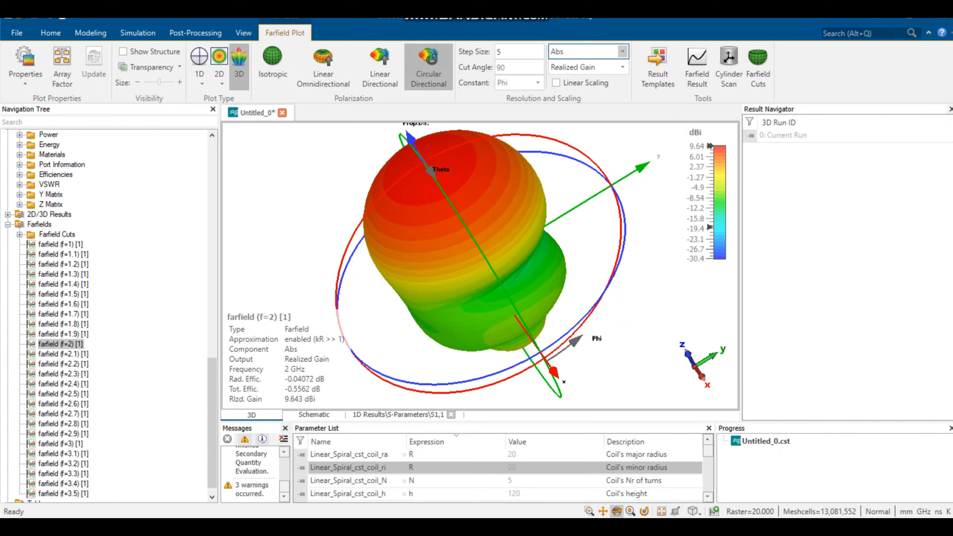
left_click(623, 52)
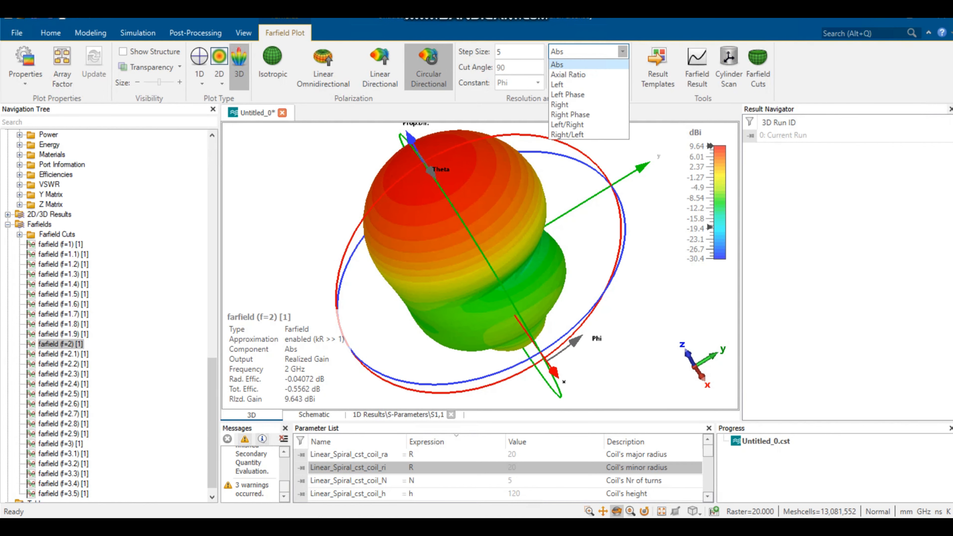
left_click(560, 105)
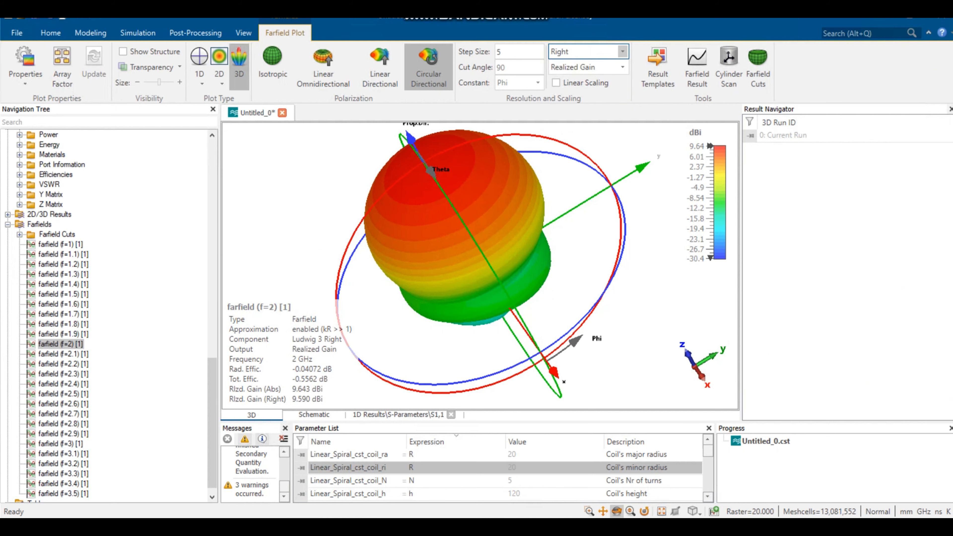
Show the antenna structure within the farfield plot and make the farfield transparent.
left_click_drag(469, 232, 452, 268)
left_click(124, 52)
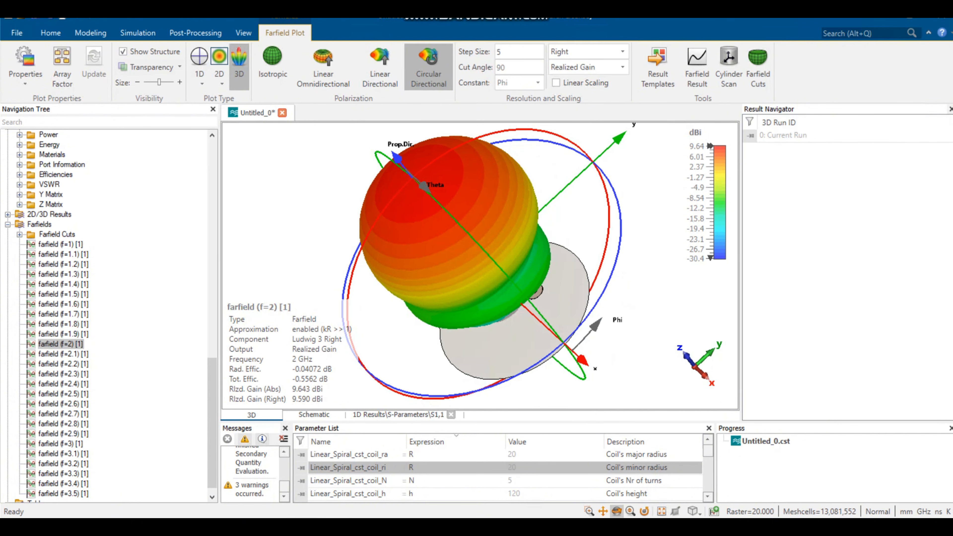
left_click(151, 66)
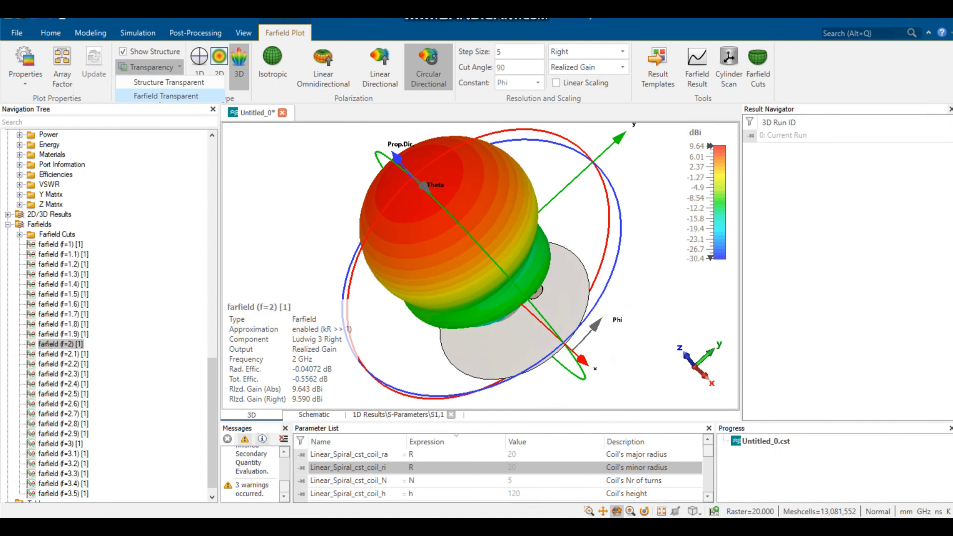
left_click(166, 96)
mouse_move(450, 255)
left_mouse_down()
mouse_move(597, 247)
mouse_move(480, 251)
mouse_move(525, 301)
left_mouse_up()
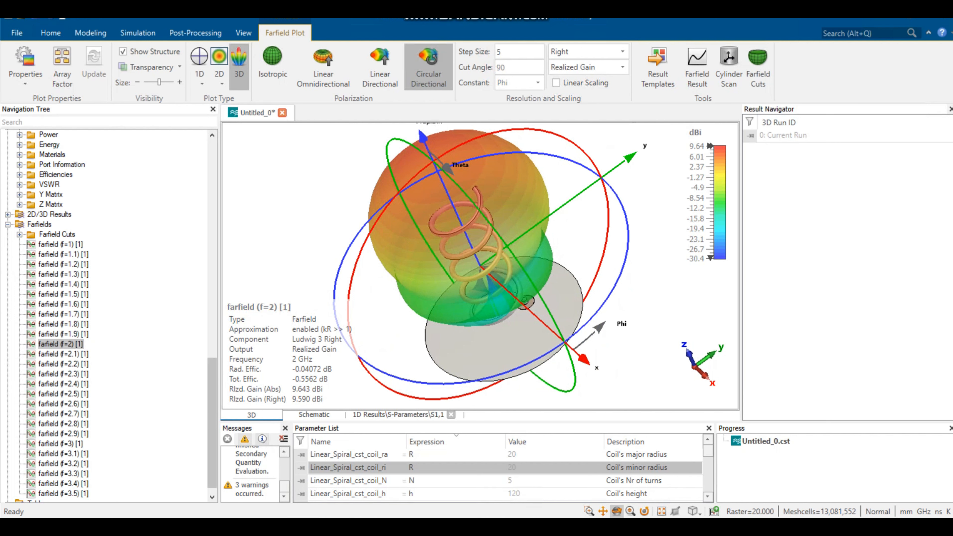
Switch the f=2 farfield to a 1D plot and present it in Cartesian form instead of polar.
left_click(199, 60)
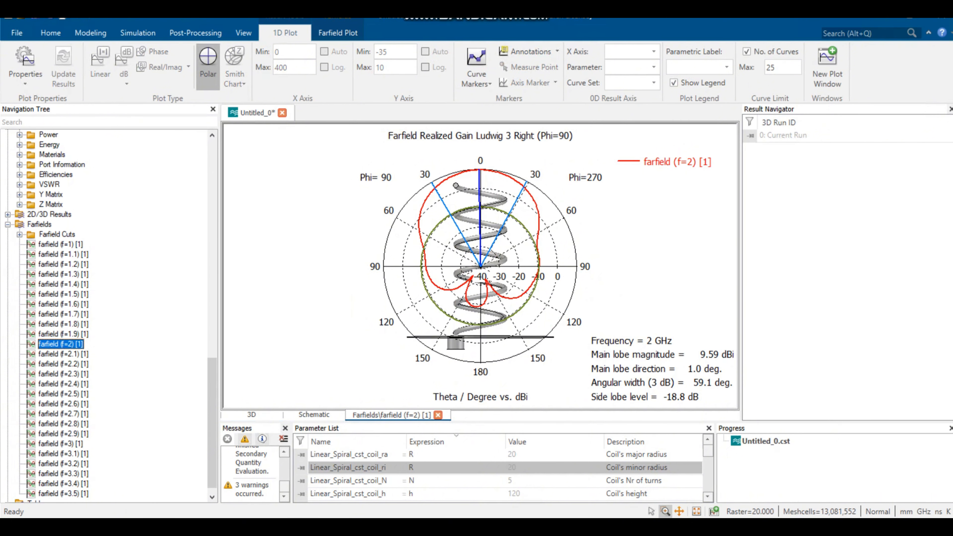
left_click(338, 33)
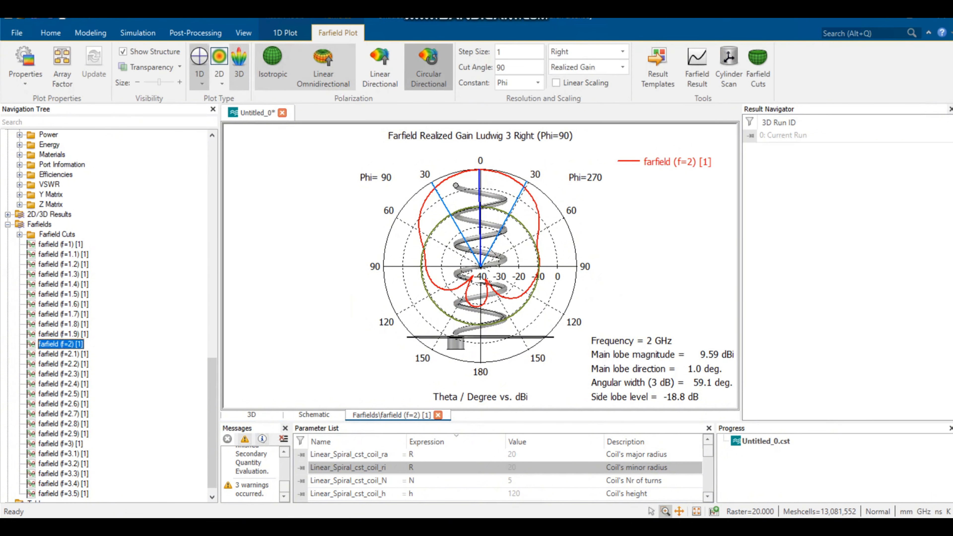
left_click(202, 84)
left_click(218, 111)
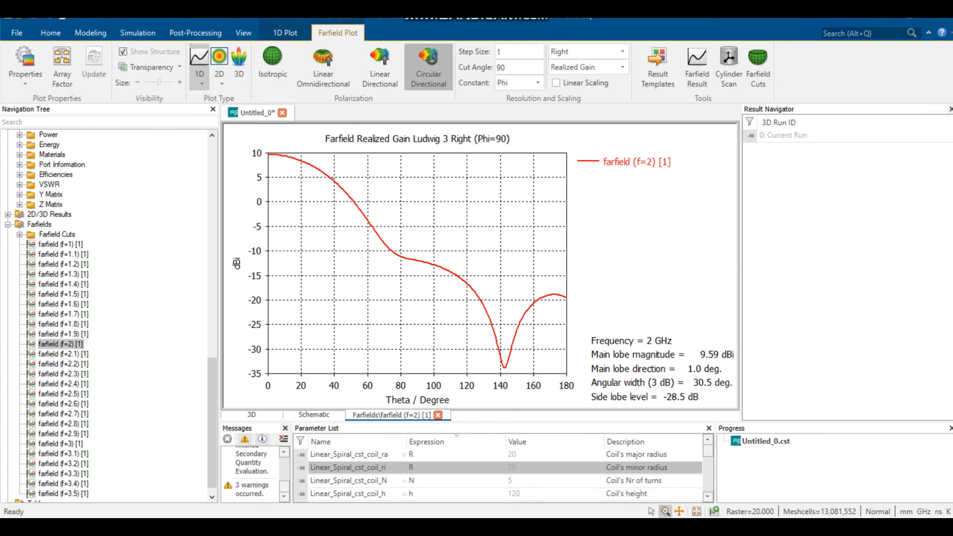
Extend the 1D farfield plot to 360 degree polar angles, using the -180..+180 degree range.
right_click(323, 340)
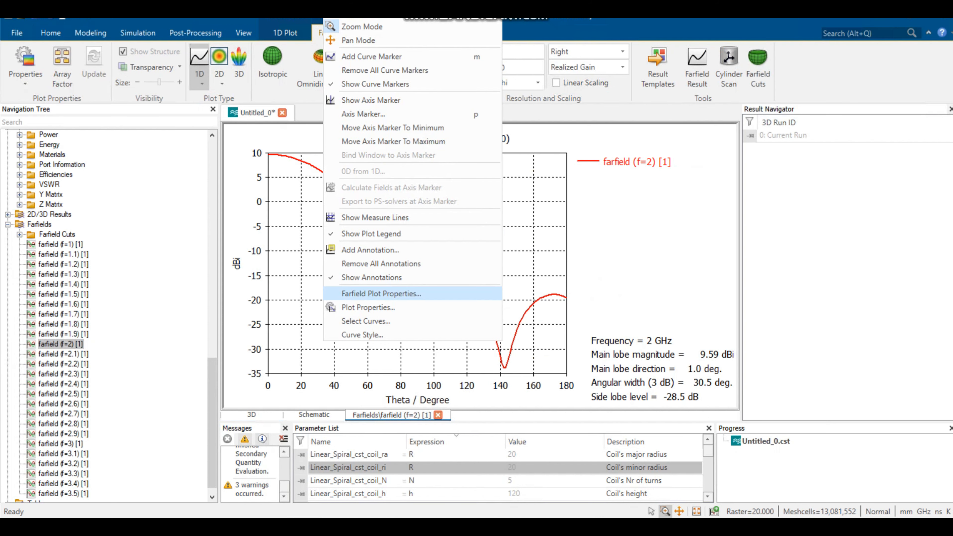
left_click(380, 293)
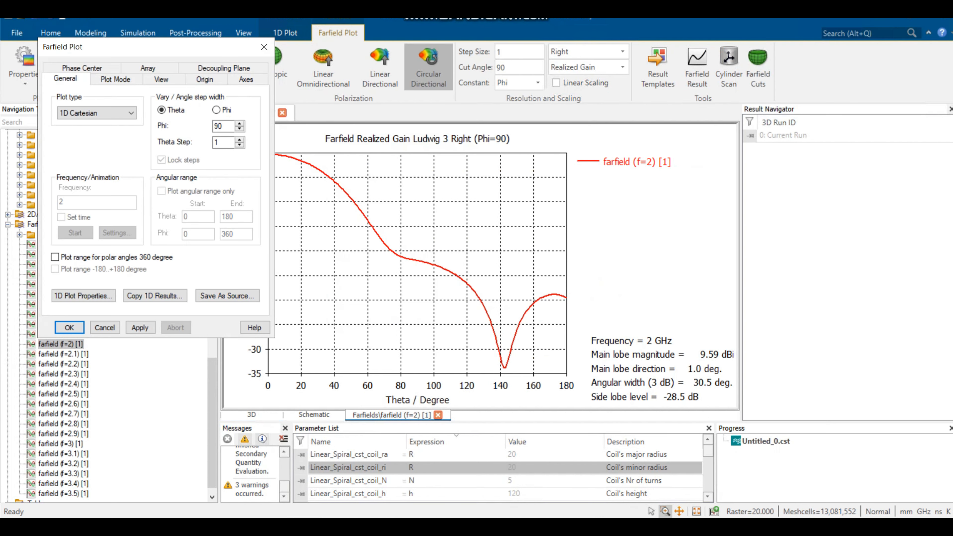
left_click(55, 258)
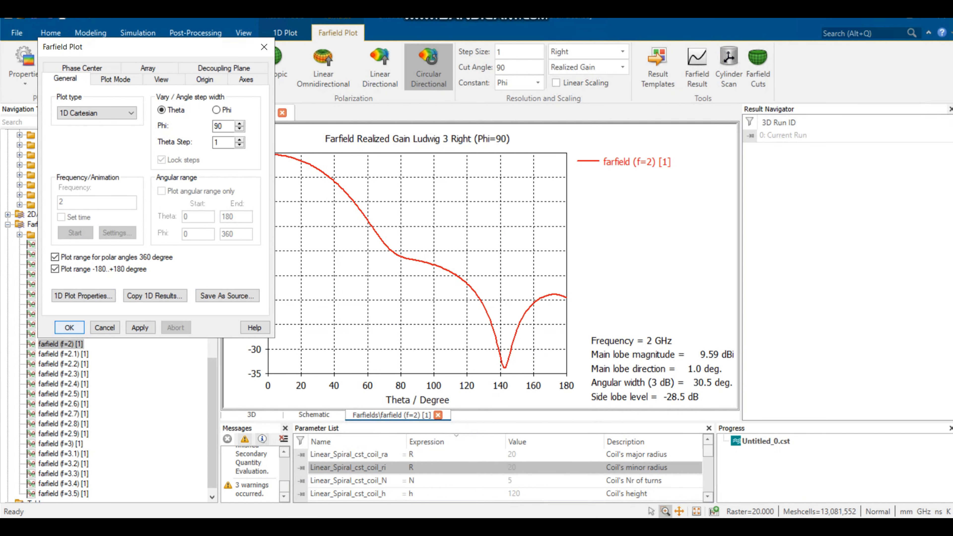
left_click(69, 327)
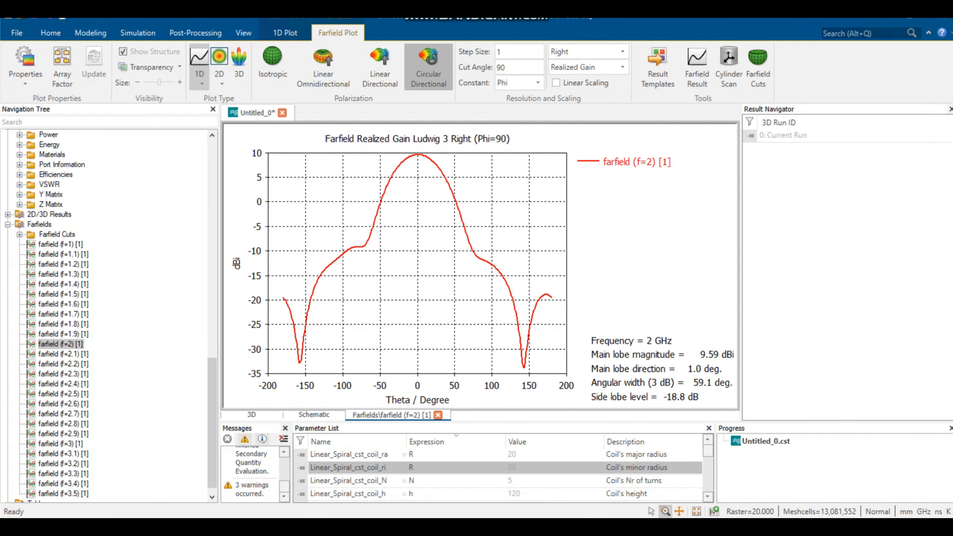
View the f=2 farfield's Axial Ratio and its Left circular component in the Cartesian plot.
left_click(622, 52)
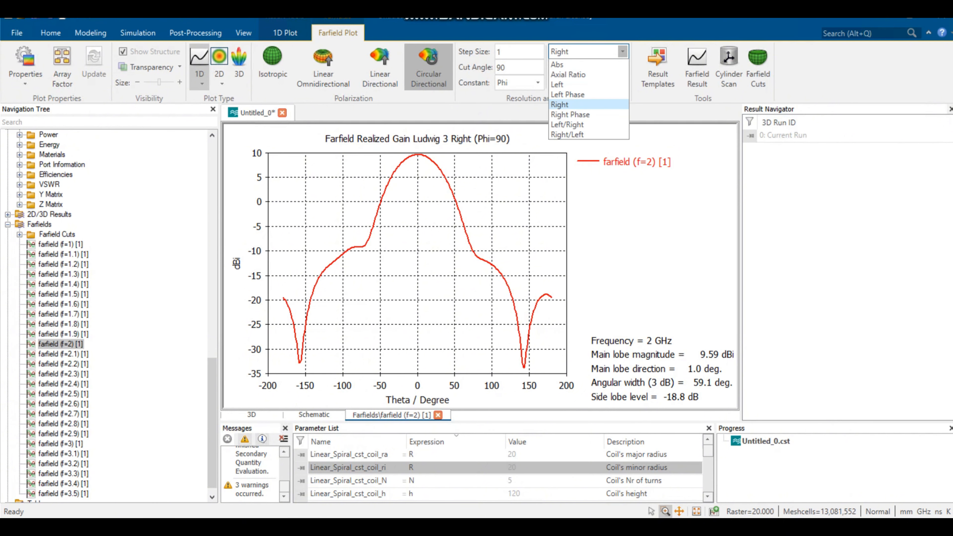
left_click(568, 74)
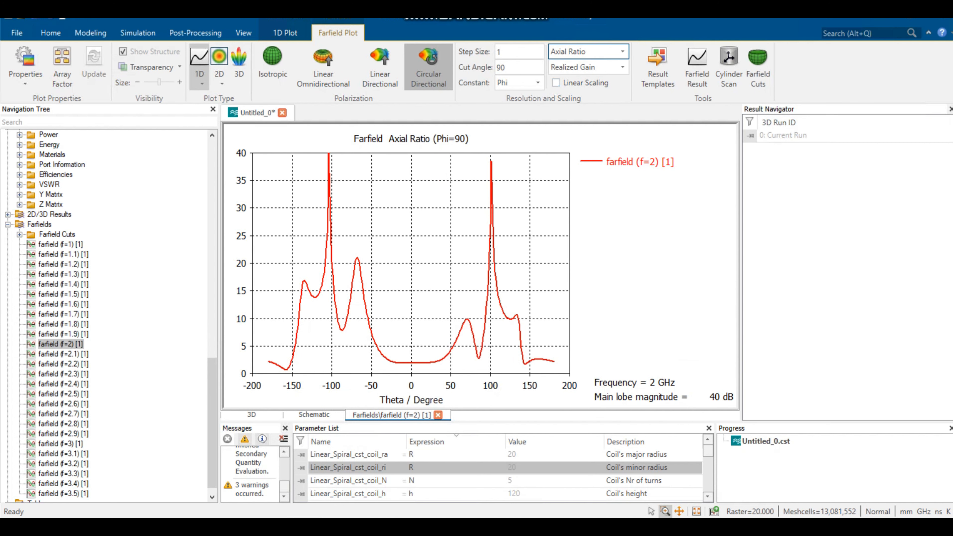
left_click(622, 51)
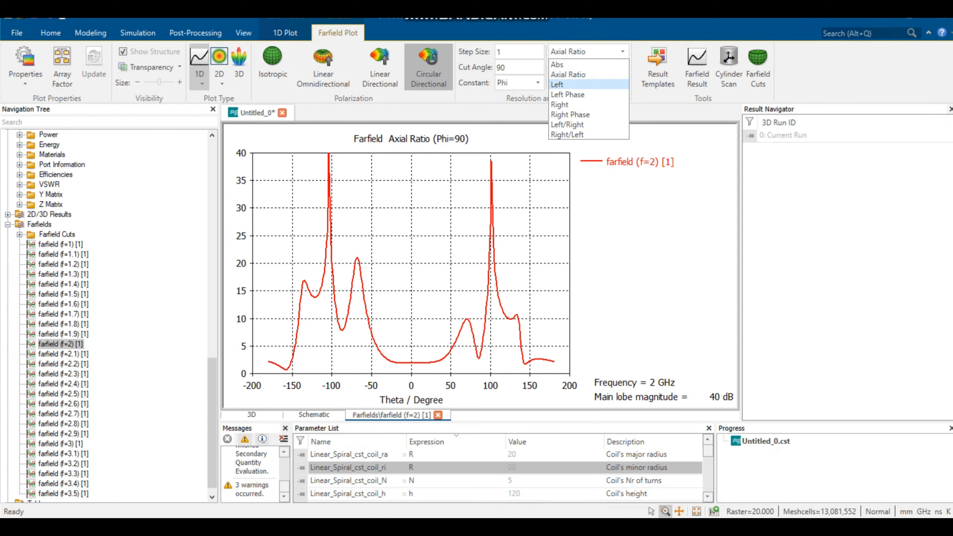
left_click(563, 84)
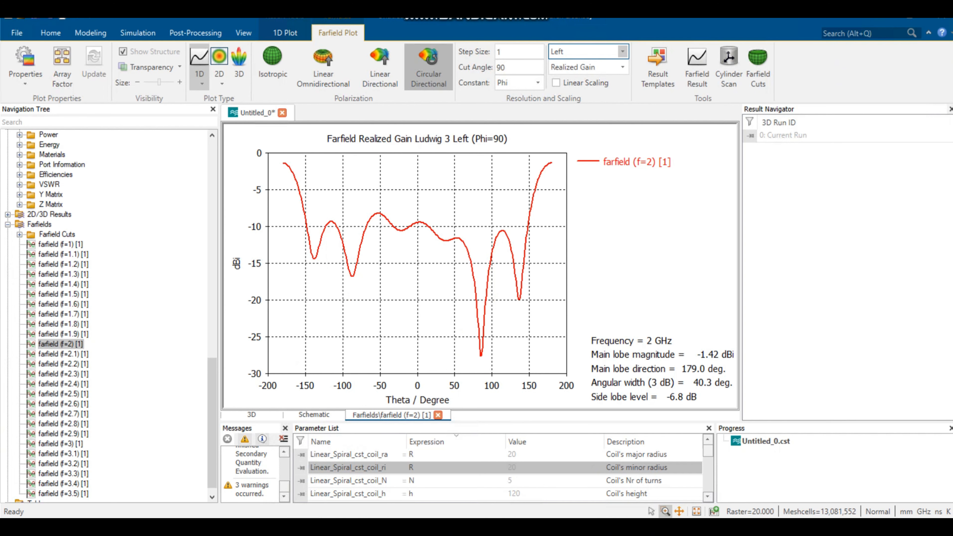
Set the farfield component back to Right and display the f=2 pattern as a rotated 3D plot.
left_click(622, 51)
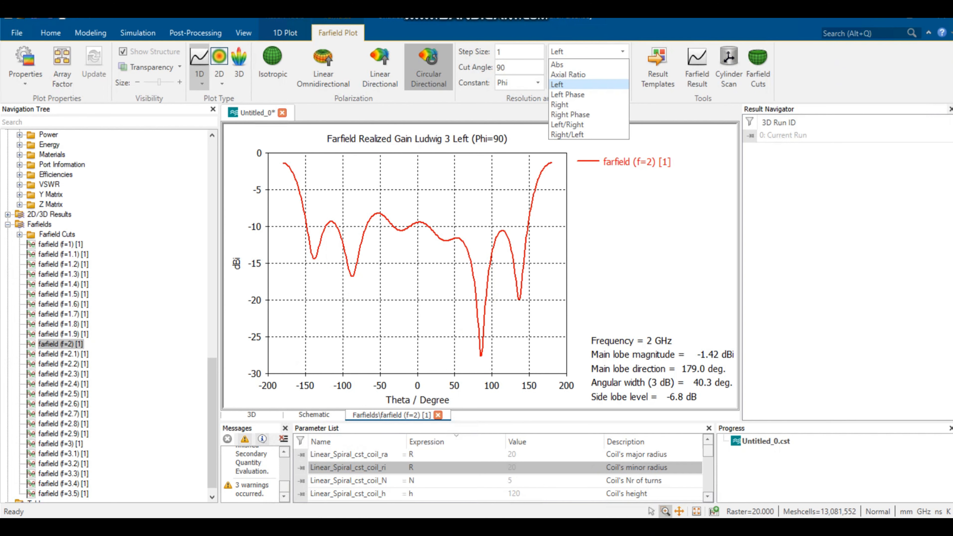
left_click(560, 105)
left_click(239, 67)
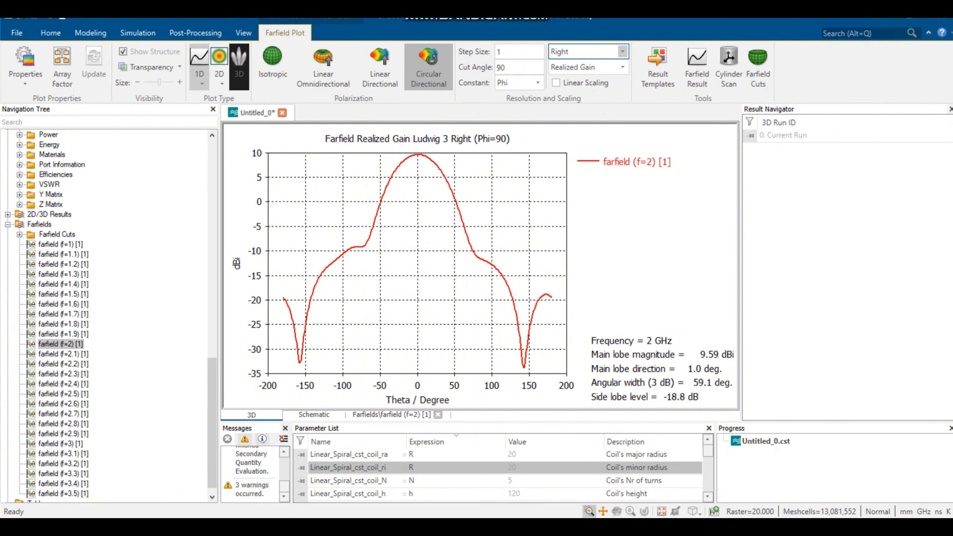
left_click_drag(443, 232, 405, 252)
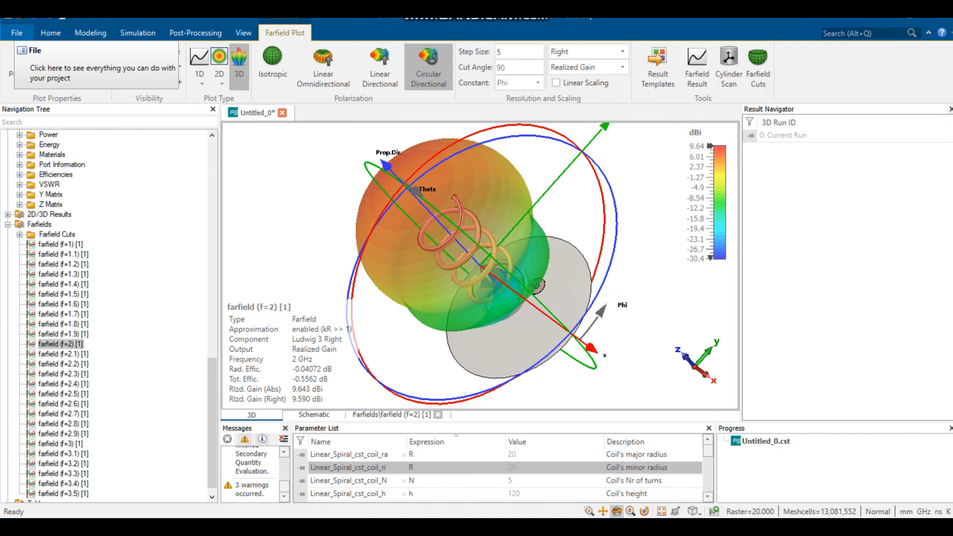
Save a copy of the project as QHA in the Helical Antenna folder, including the results.
left_click(17, 33)
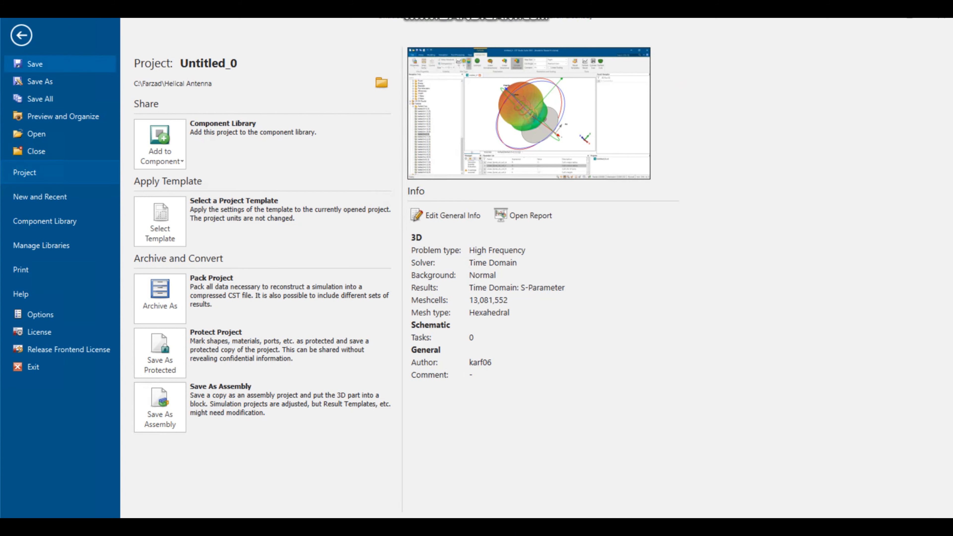
left_click(39, 81)
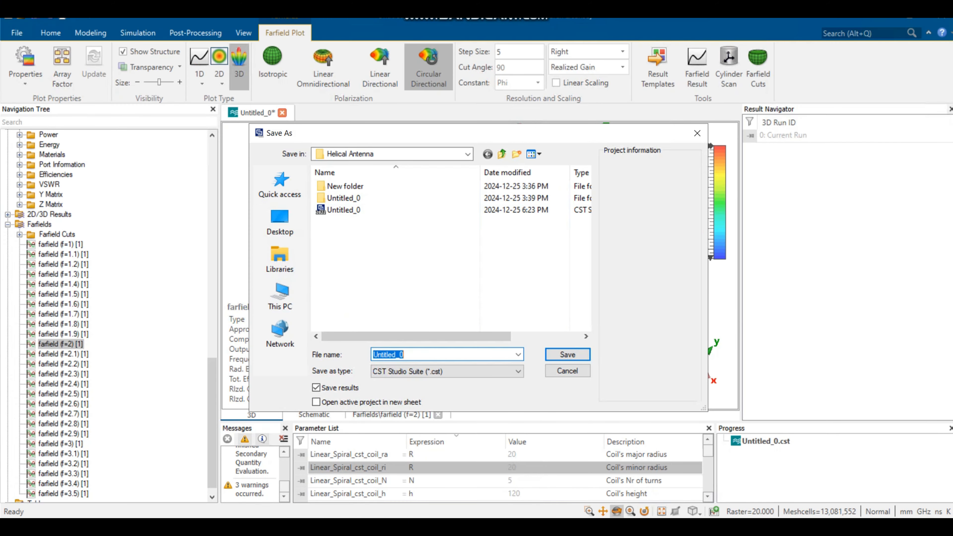
type("QHA")
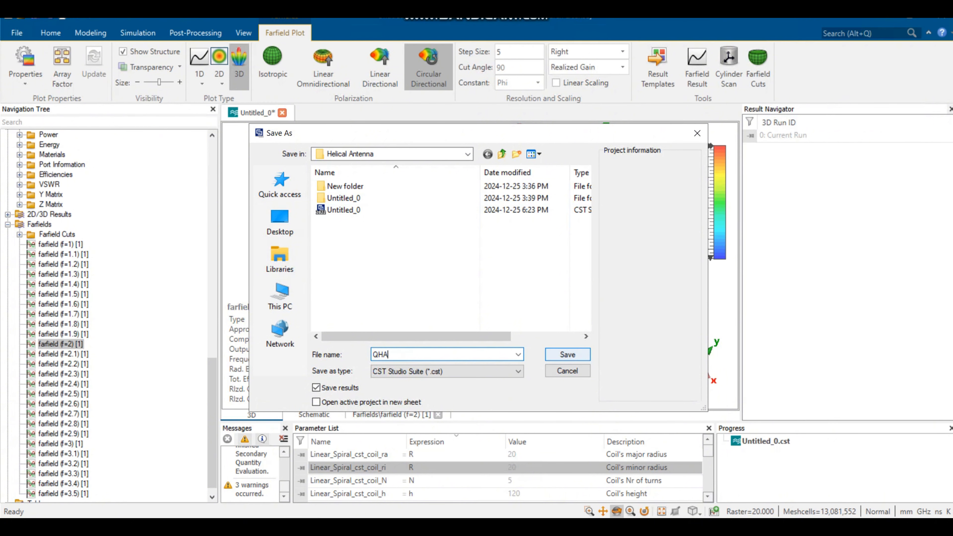
left_click(567, 355)
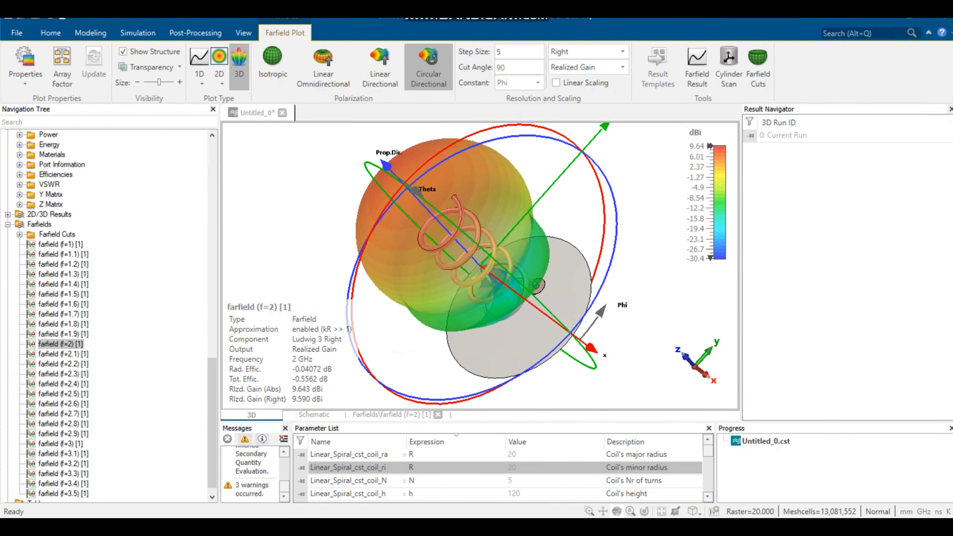
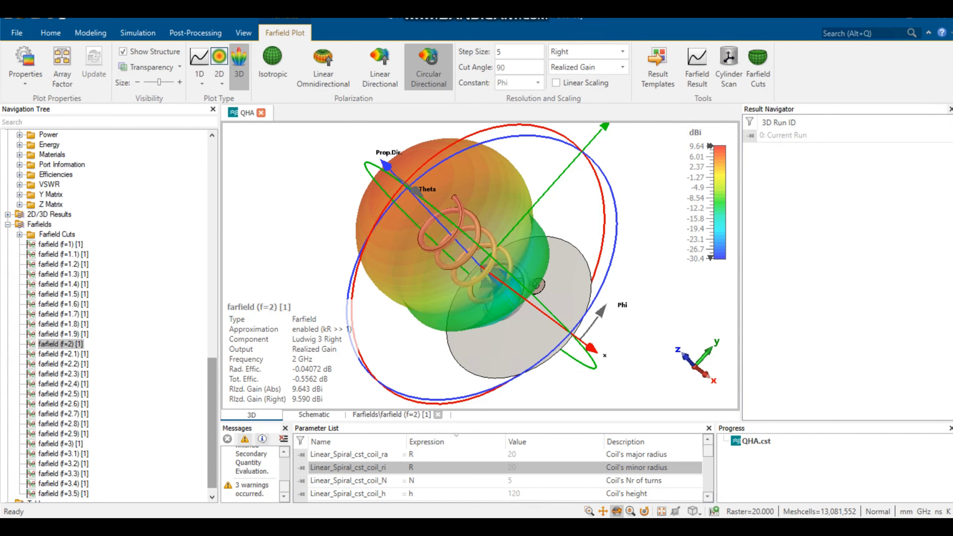
Leave the farfield plot and display the antenna's component geometry in the 3D view.
scroll(108, 315, "up", 15)
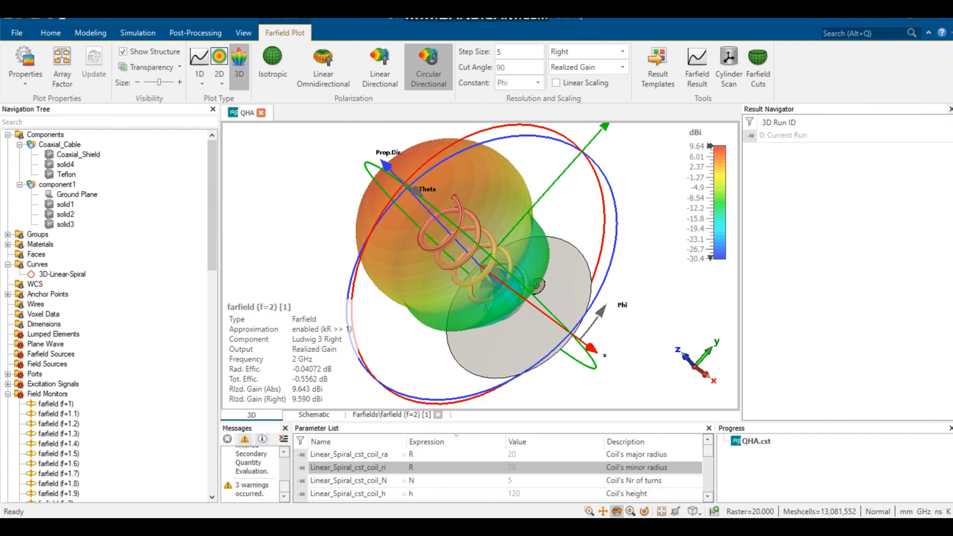
left_click(45, 135)
mouse_move(455, 283)
left_mouse_down()
mouse_move(379, 310)
mouse_move(459, 281)
left_mouse_up()
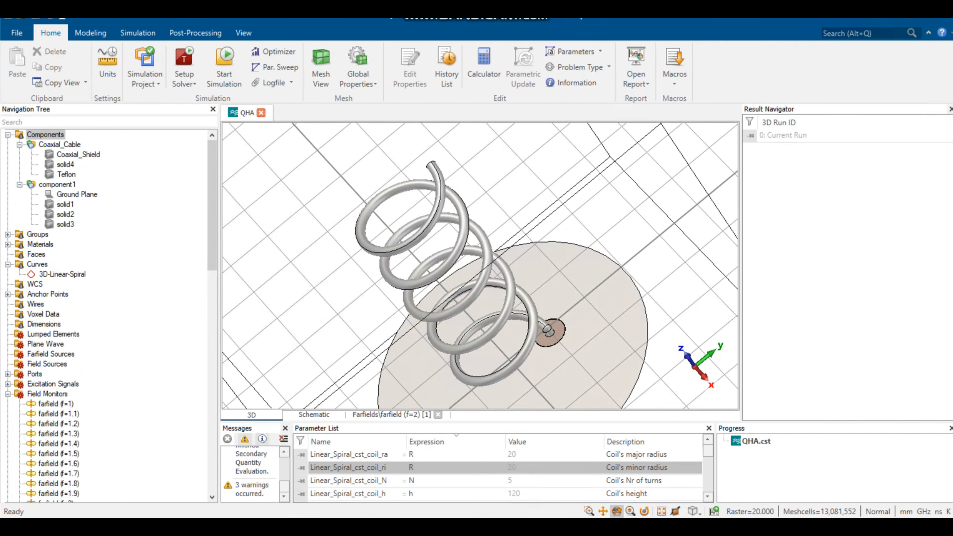
Set the turns parameter N to 1 and accept deleting the current results while keeping parametric results and cache.
scroll(502, 474, "down", 3)
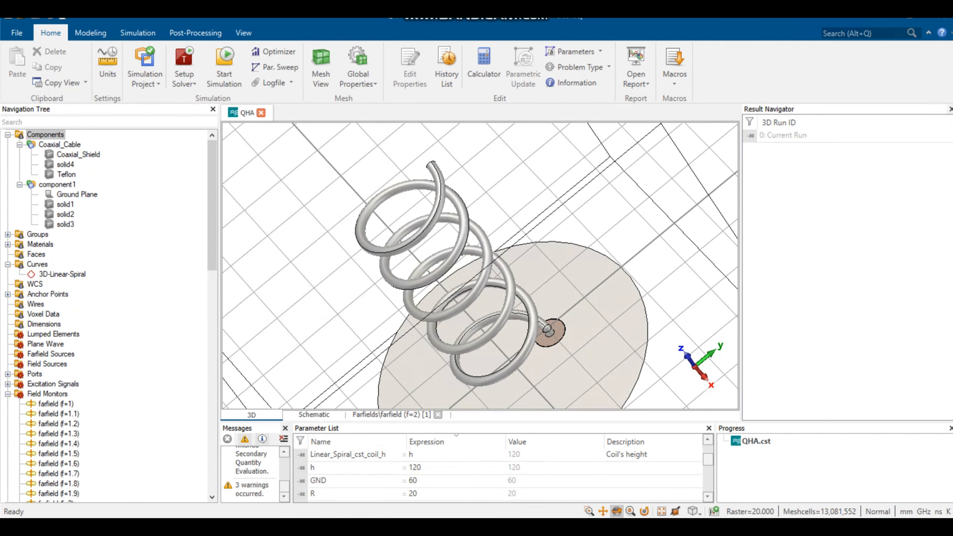
scroll(503, 474, "down", 3)
scroll(503, 474, "down", 3)
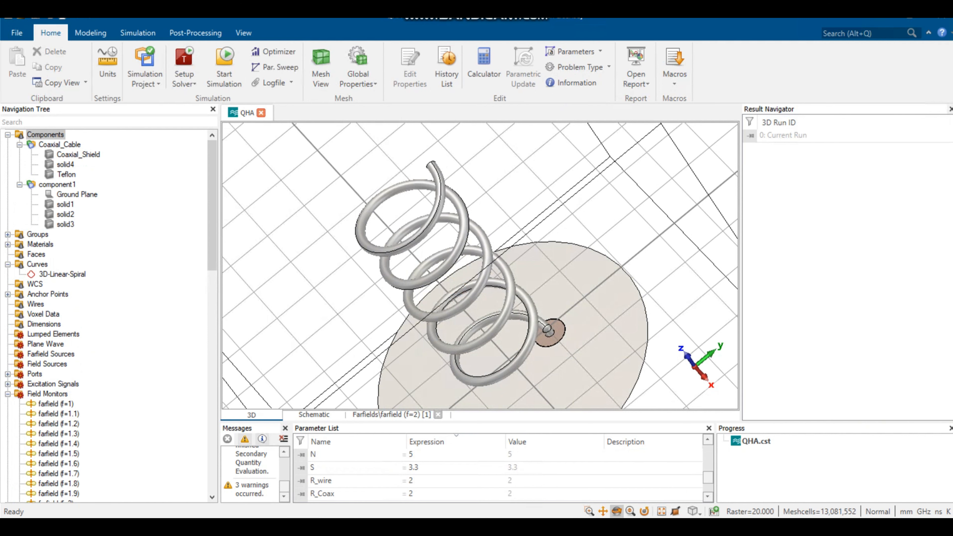
double_click(424, 455)
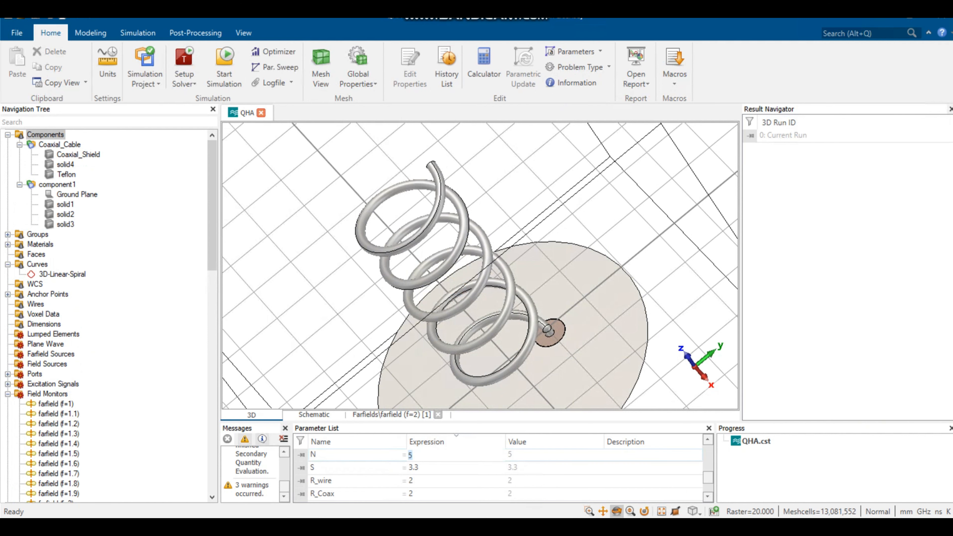
type("1")
key("Return")
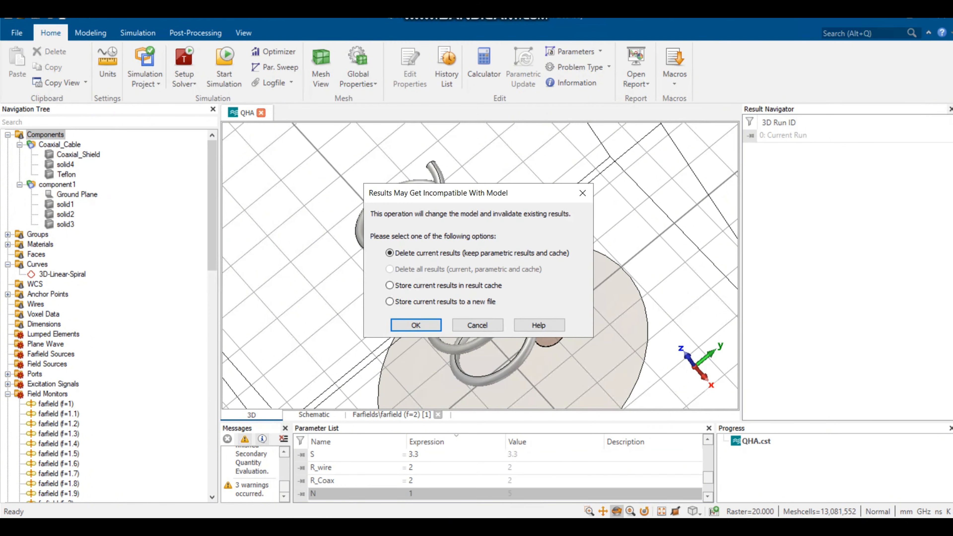
key("Return")
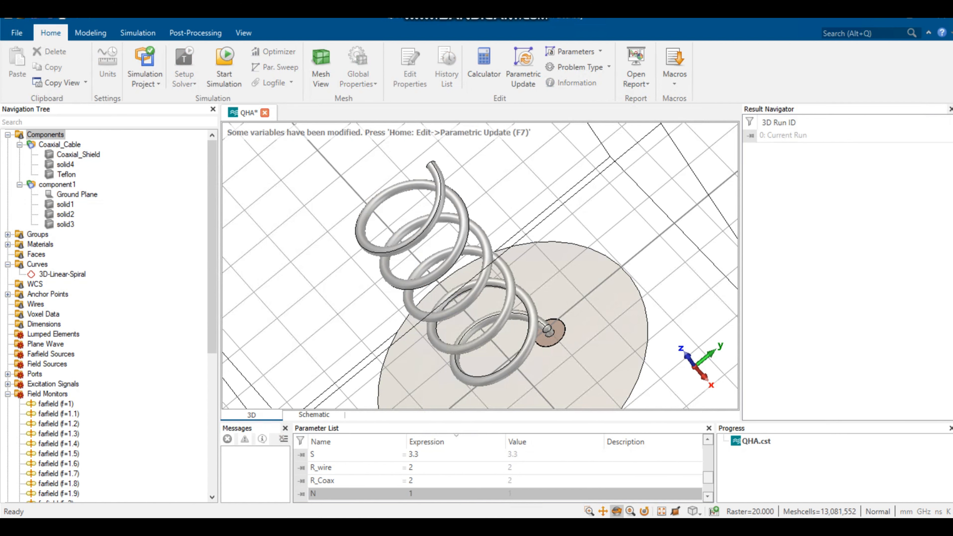
Set the coil height parameter h to 82 and update the parametric model.
scroll(499, 473, "up", 3)
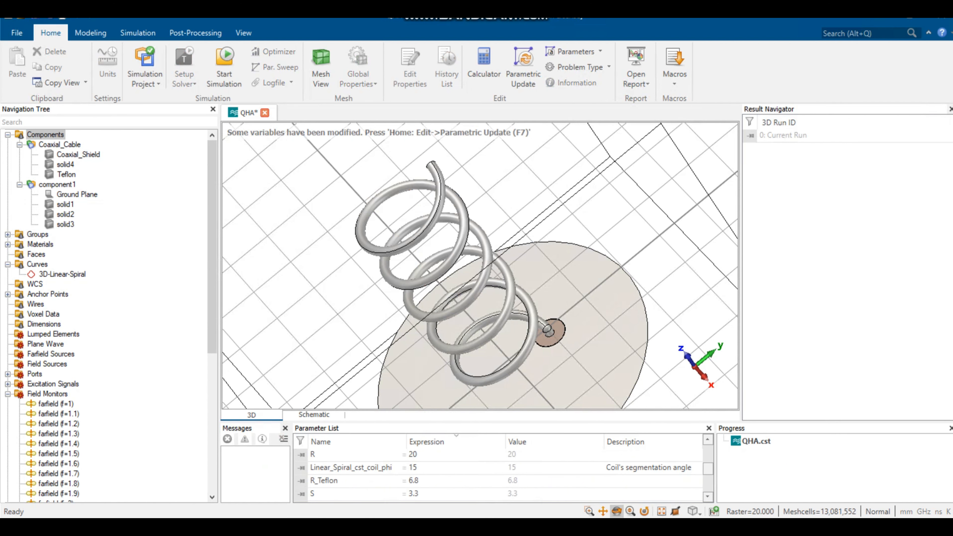
scroll(499, 473, "up", 4)
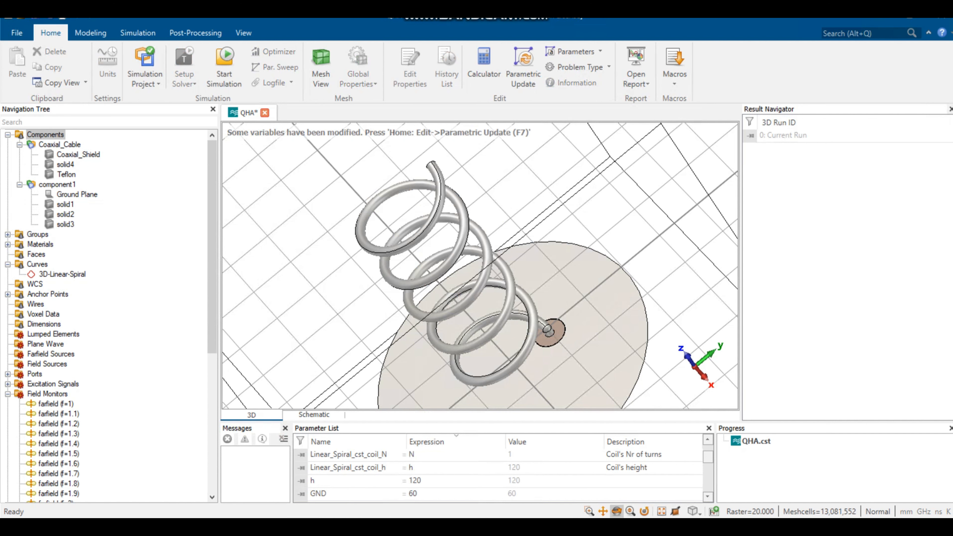
double_click(415, 481)
type("8")
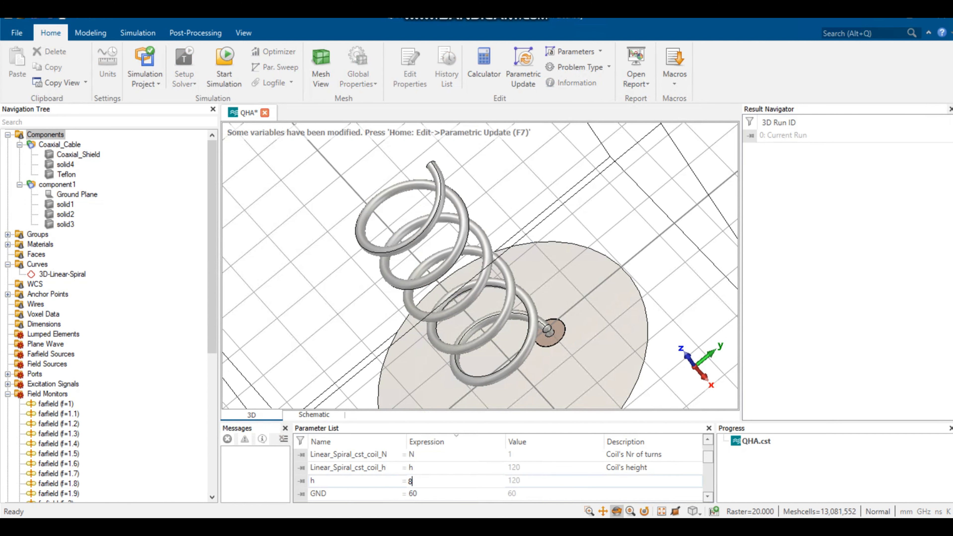
type("2")
key("Return")
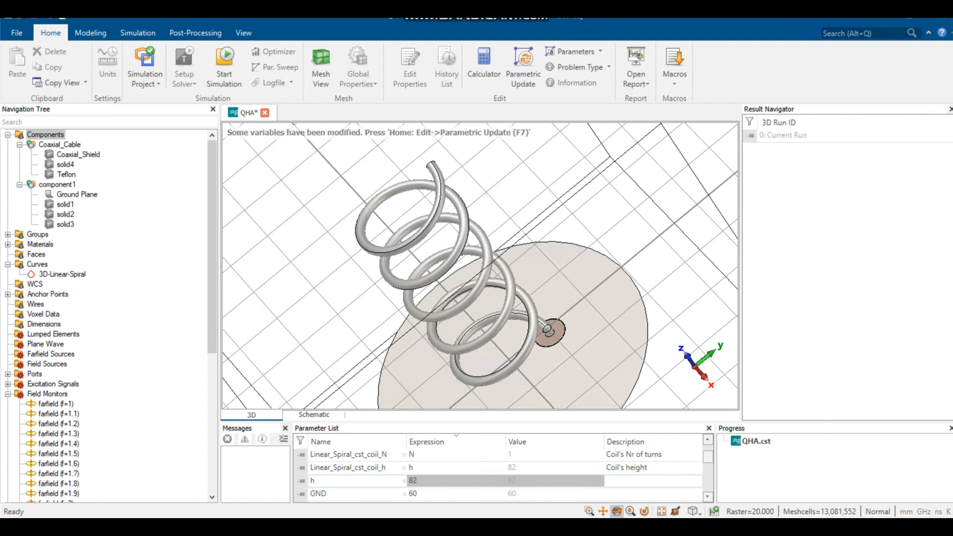
key("F7")
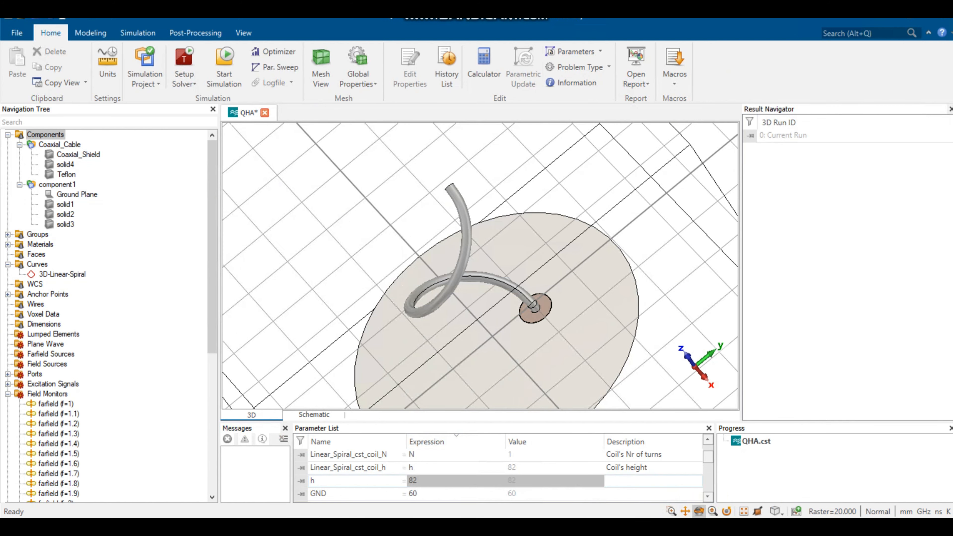
mouse_move(511, 262)
left_mouse_down()
mouse_move(480, 224)
mouse_move(463, 230)
mouse_move(502, 249)
left_mouse_up()
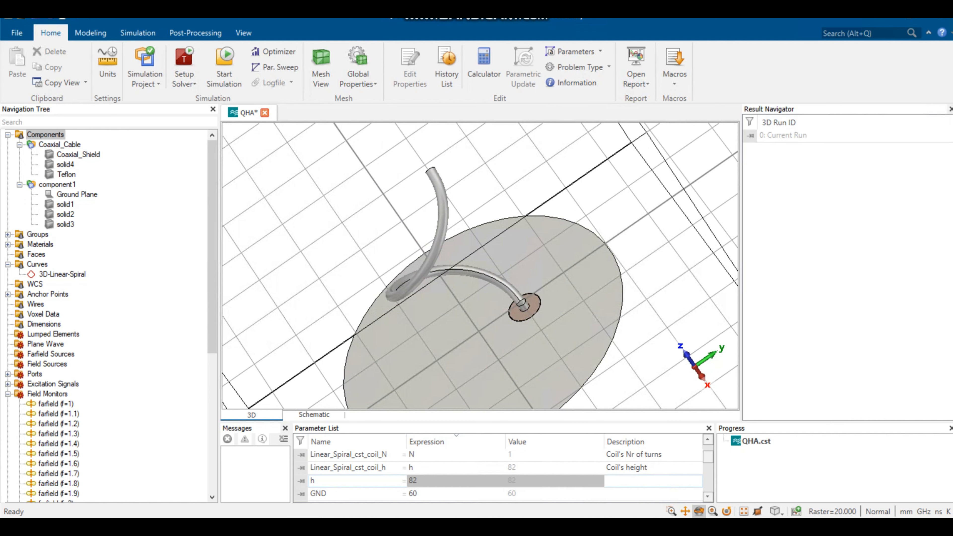
Set the parameter S to 5.
scroll(505, 473, "down", 2)
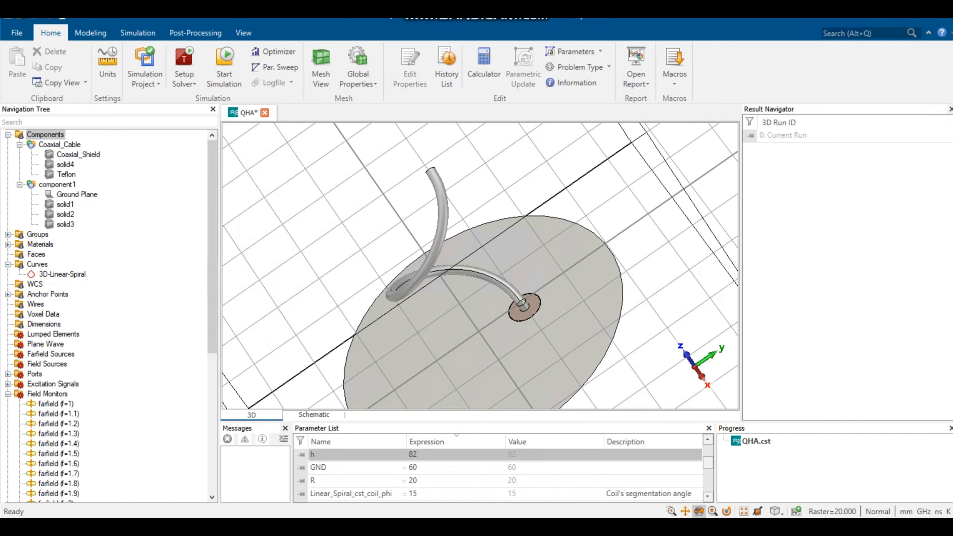
scroll(505, 473, "down", 4)
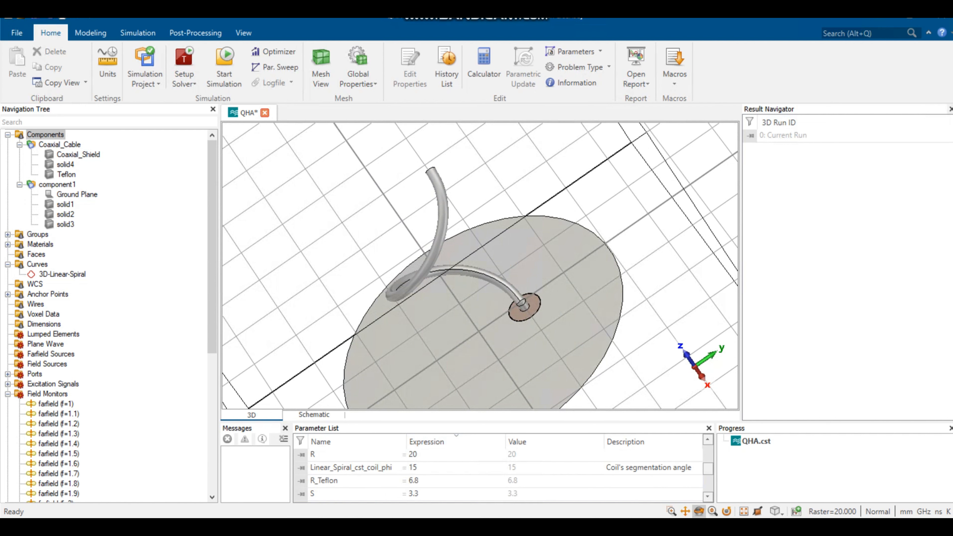
double_click(418, 468)
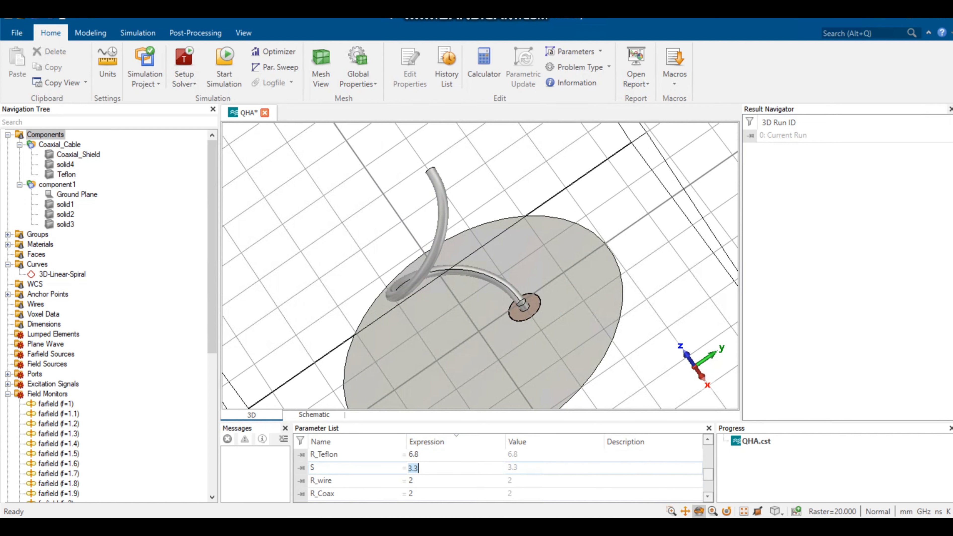
type("5")
key("Return")
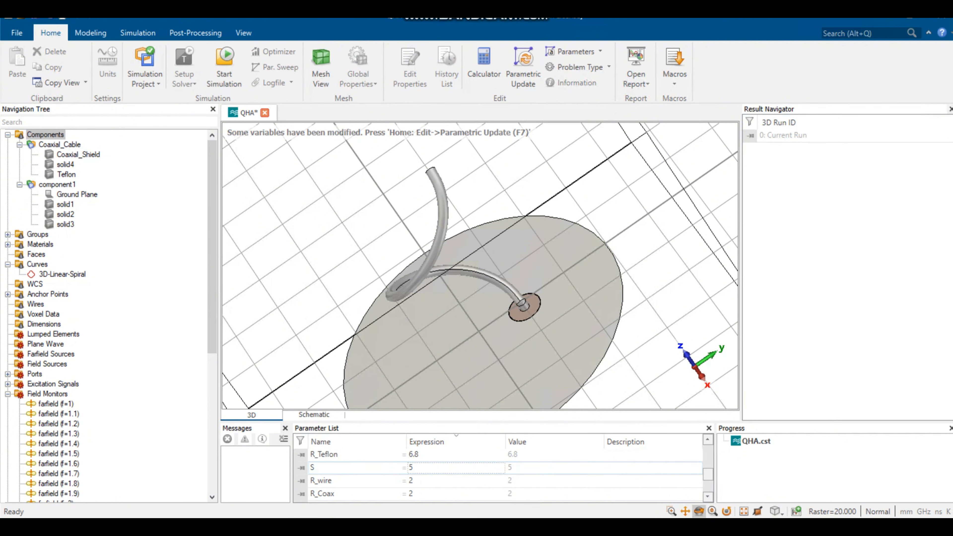
Set the coil radius parameter R to 17.
scroll(499, 474, "up", 3)
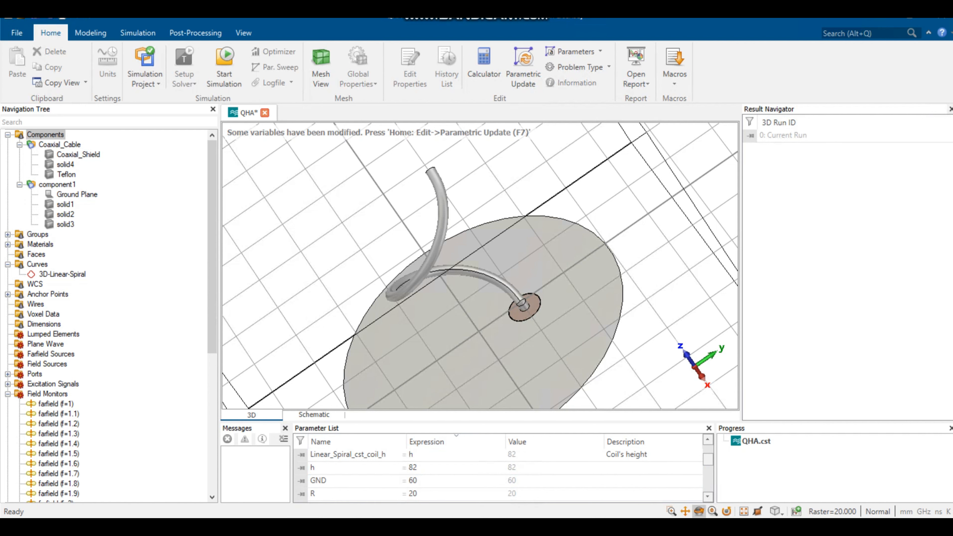
double_click(413, 493)
type("17")
key("Return")
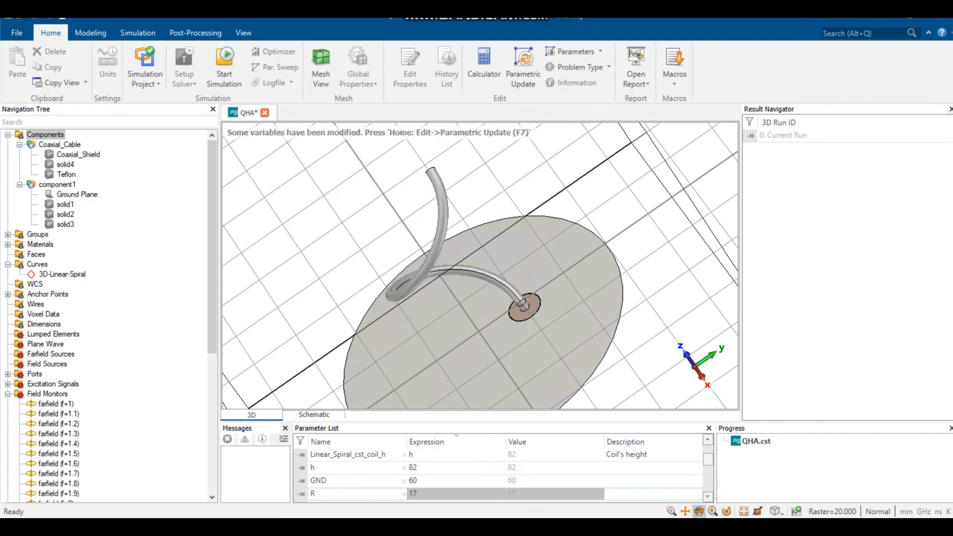
Update the parametric model to apply the new coil radius.
key("F7")
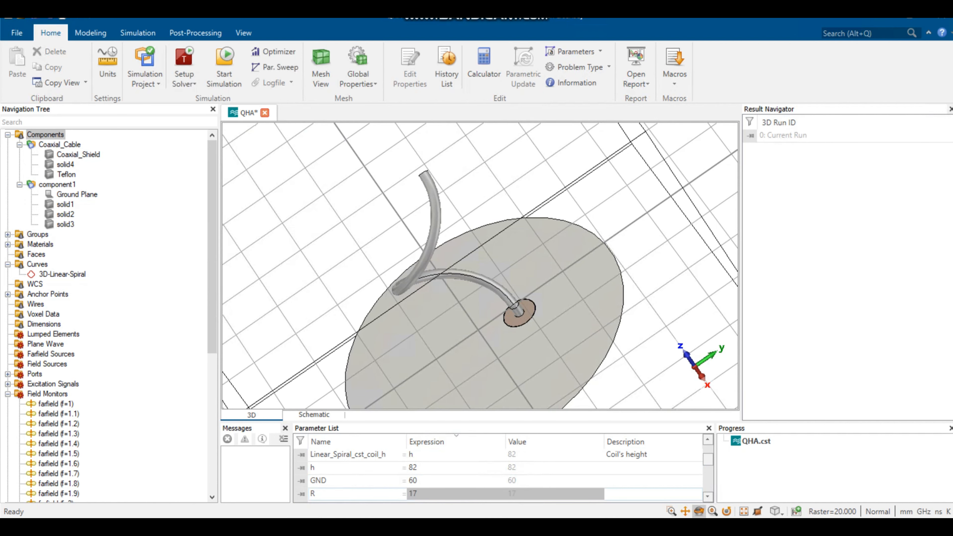
mouse_move(509, 263)
left_mouse_down()
mouse_move(589, 287)
mouse_move(598, 311)
mouse_move(466, 279)
mouse_move(459, 291)
mouse_move(544, 291)
mouse_move(555, 243)
left_mouse_up()
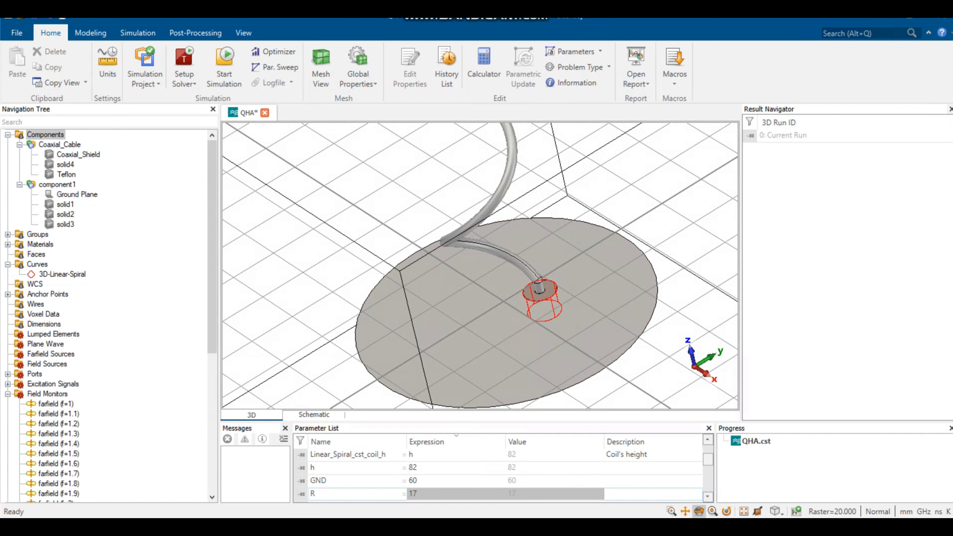
Set up a rotation of all Coaxial_Cable solids plus solid1, solid2 and solid3 about the global origin instead of the shape center.
left_click(78, 154)
left_click(66, 164, "ctrl")
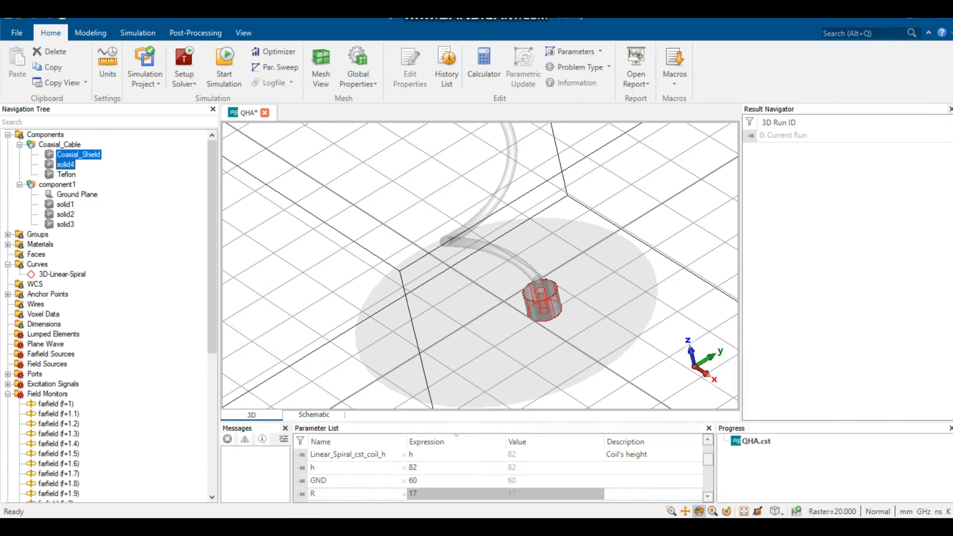
left_click(66, 175, "ctrl")
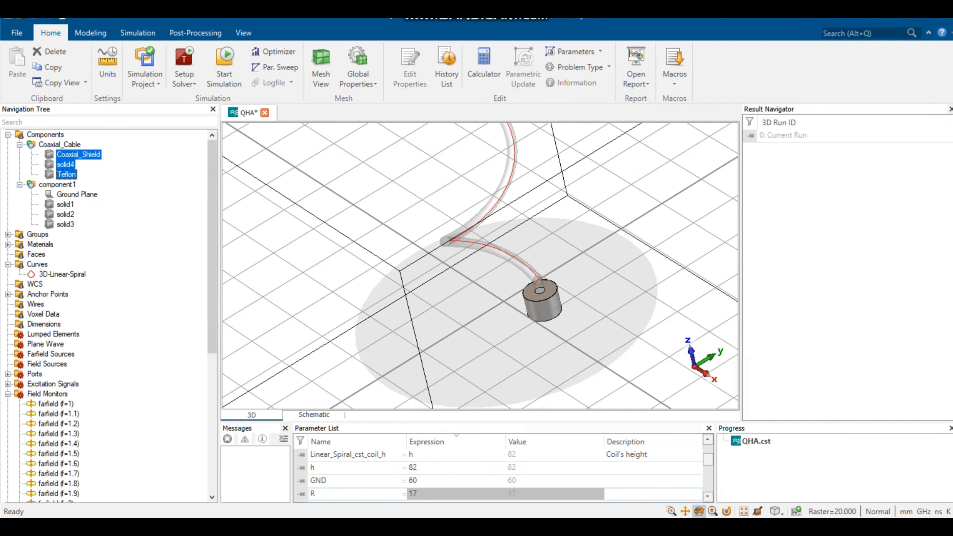
left_click(65, 204, "ctrl")
left_click(65, 215, "ctrl")
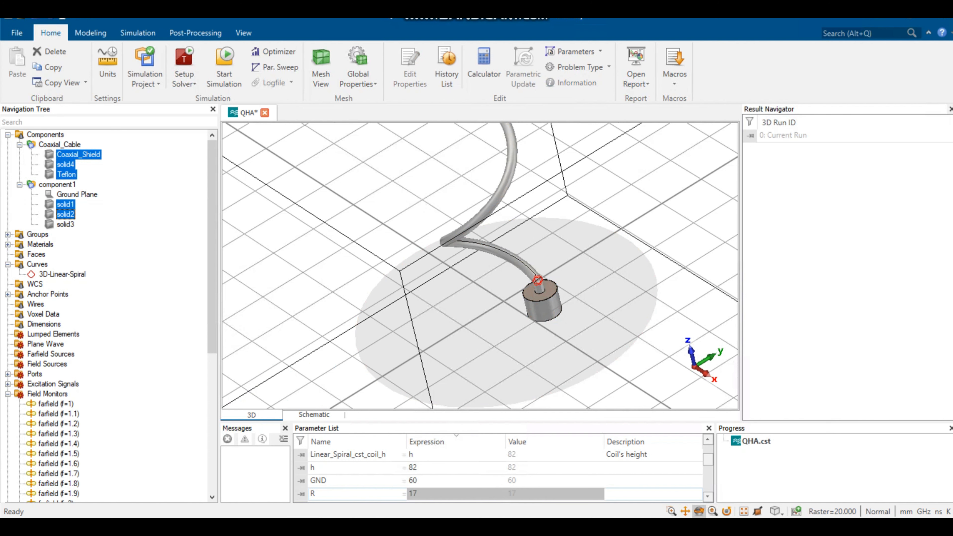
left_click(65, 224, "ctrl")
mouse_move(488, 241)
left_mouse_down()
mouse_move(482, 296)
mouse_move(489, 293)
left_mouse_up()
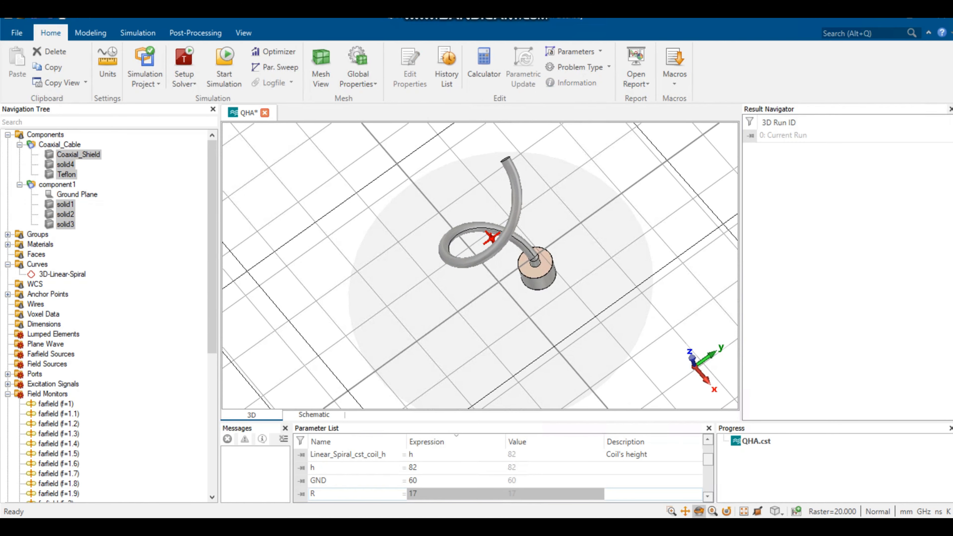
left_click(91, 32)
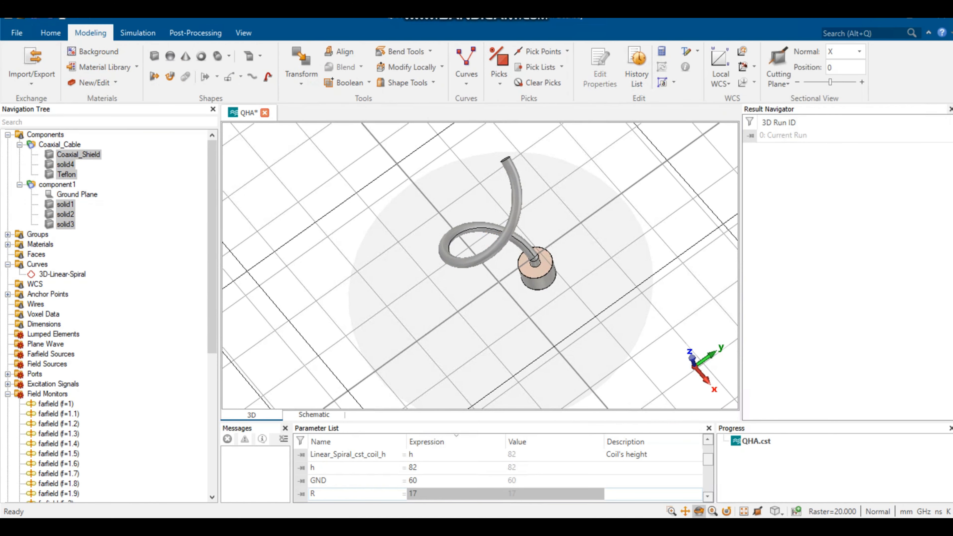
left_click(301, 66)
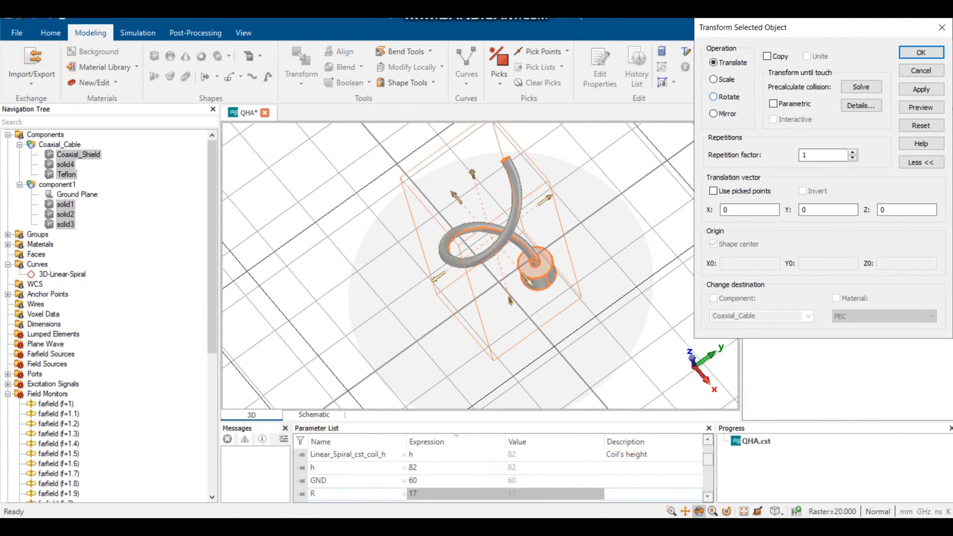
left_click(713, 96)
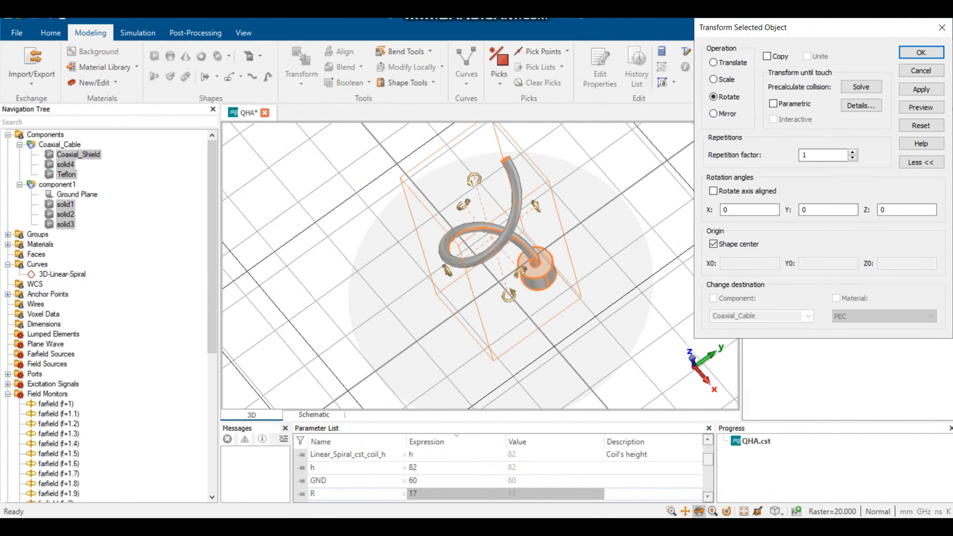
left_click(713, 244)
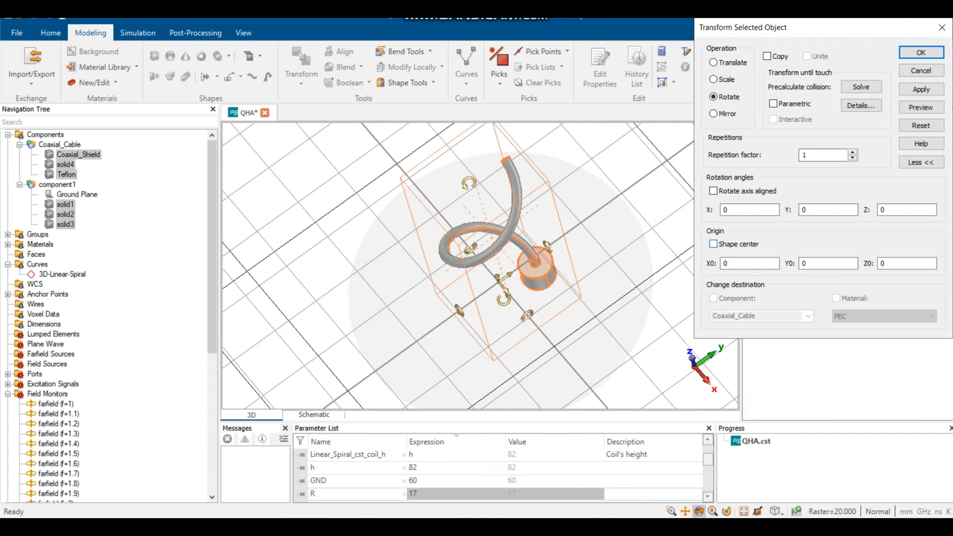
mouse_move(627, 212)
left_mouse_down()
mouse_move(629, 259)
mouse_move(627, 194)
left_mouse_up()
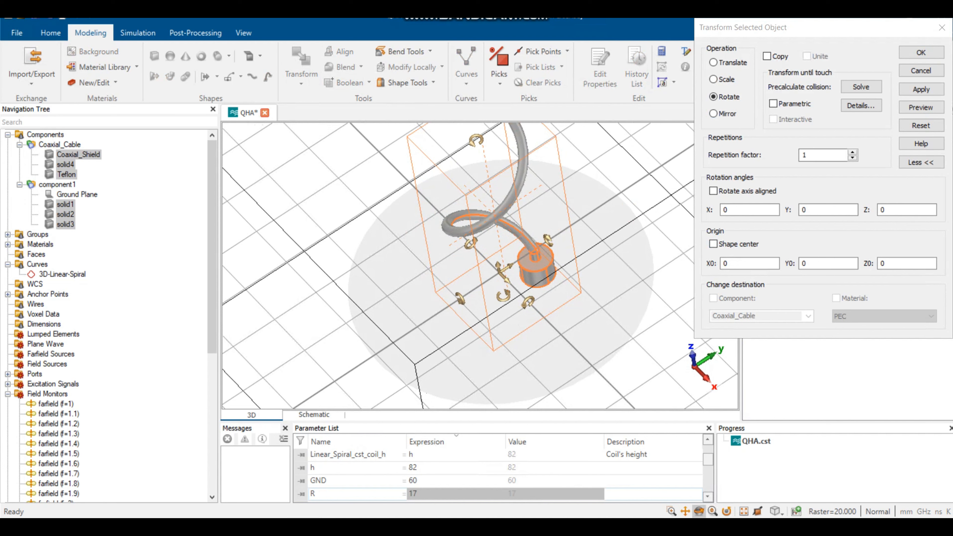
Rotate the selected solids as copies by 90 degrees about Z with a repetition factor of 3.
left_click(767, 55)
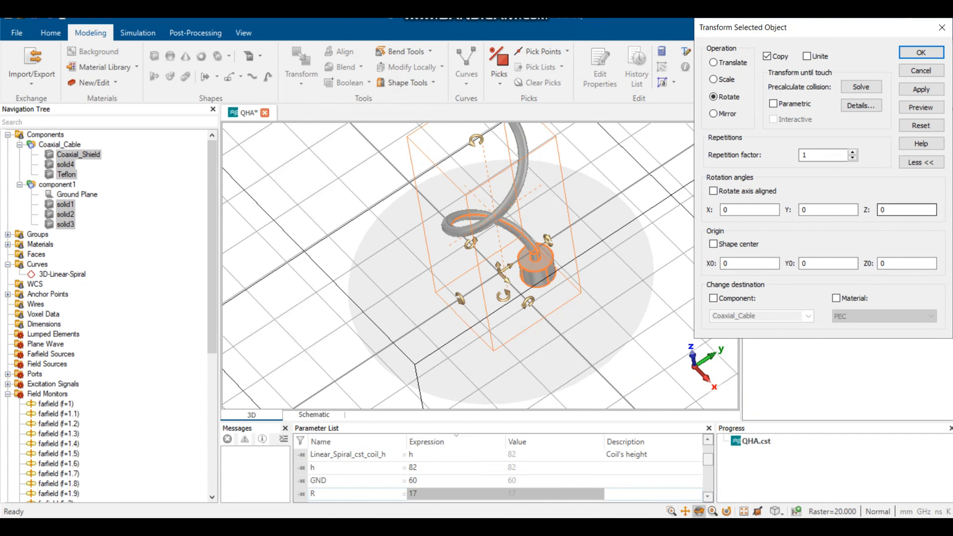
double_click(884, 210)
type("90")
left_click(851, 152)
key("Up")
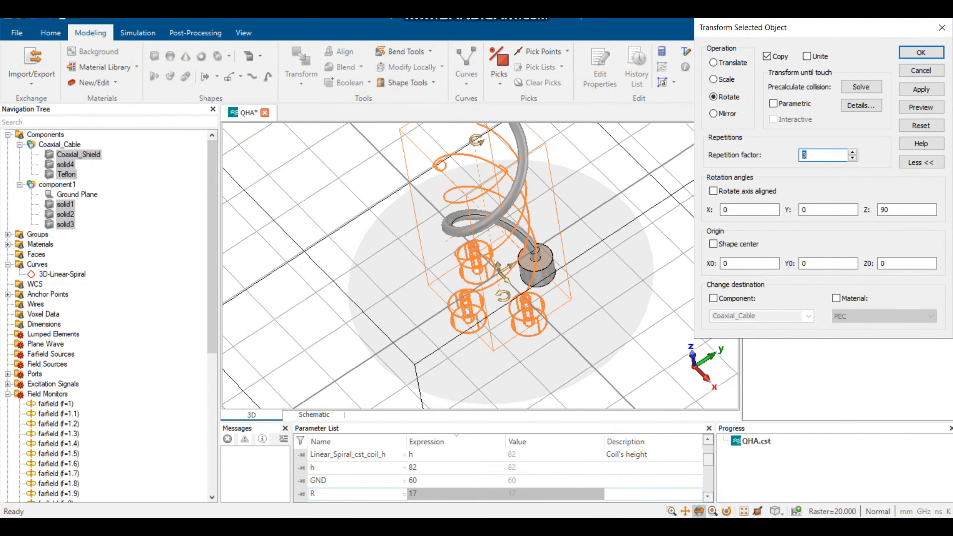
left_click_drag(631, 212, 607, 217)
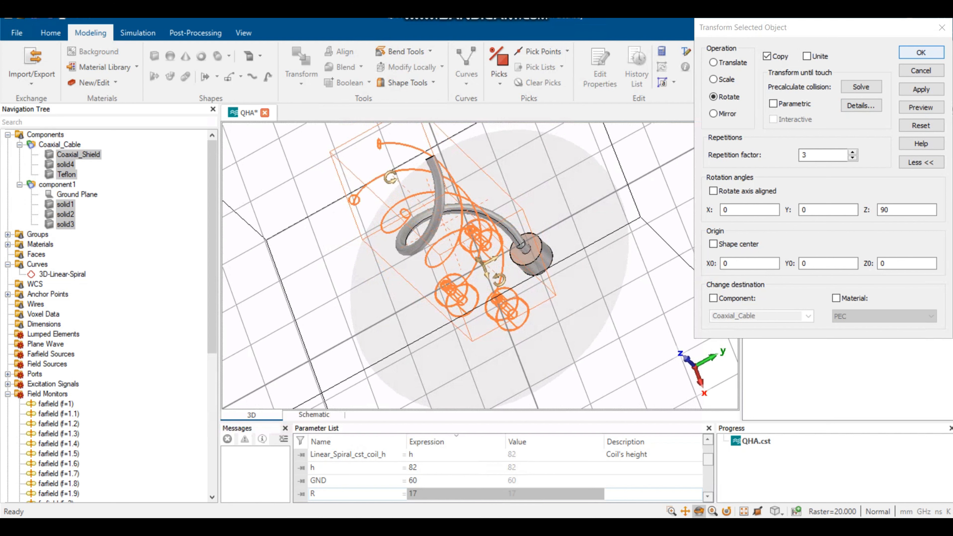
left_click(921, 52)
Resolve the shape intersections of the copied solids with no Boolean combination for all of them.
left_click(761, 243)
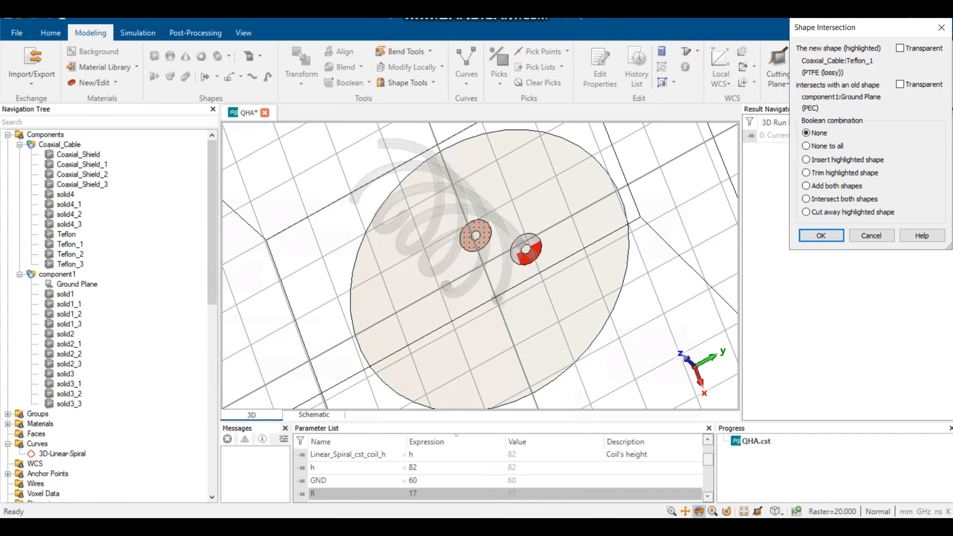
left_click(805, 146)
left_click(821, 235)
Use Boolean Insert on the Ground Plane with all Coaxial_Cable solids, from Coaxial_Shield through Teflon_3.
mouse_move(608, 218)
left_mouse_down()
mouse_move(604, 240)
mouse_move(499, 238)
mouse_move(604, 244)
mouse_move(607, 196)
mouse_move(596, 210)
mouse_move(551, 214)
left_mouse_up()
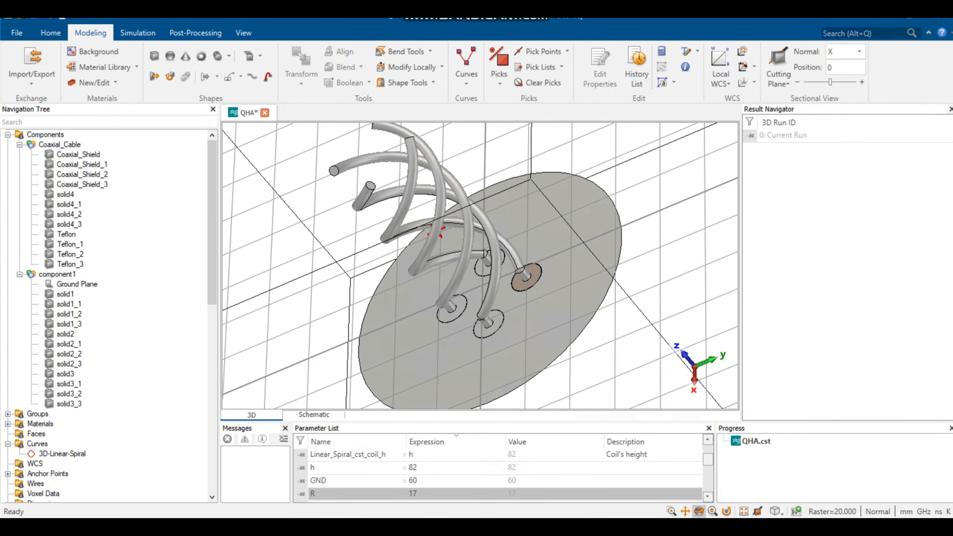
left_click_drag(569, 279, 540, 274)
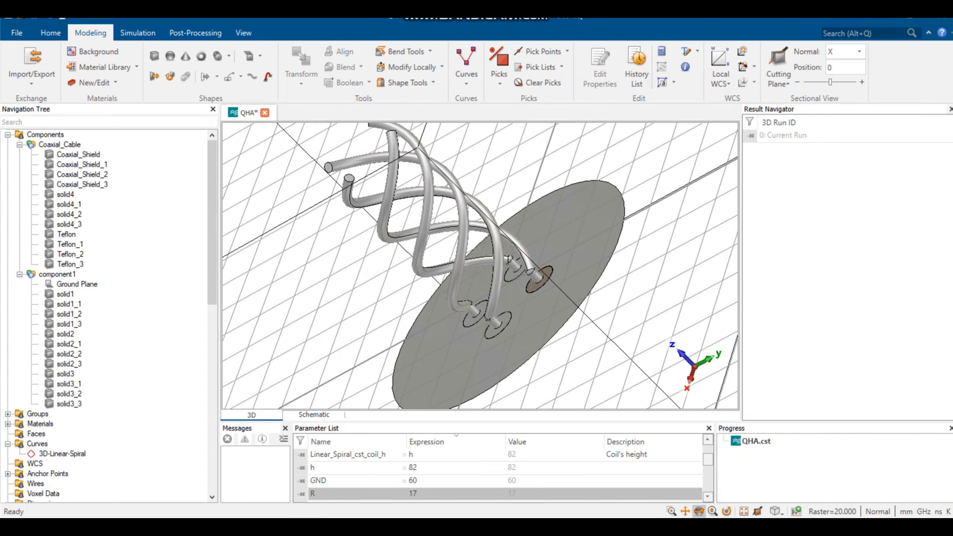
double_click(563, 270)
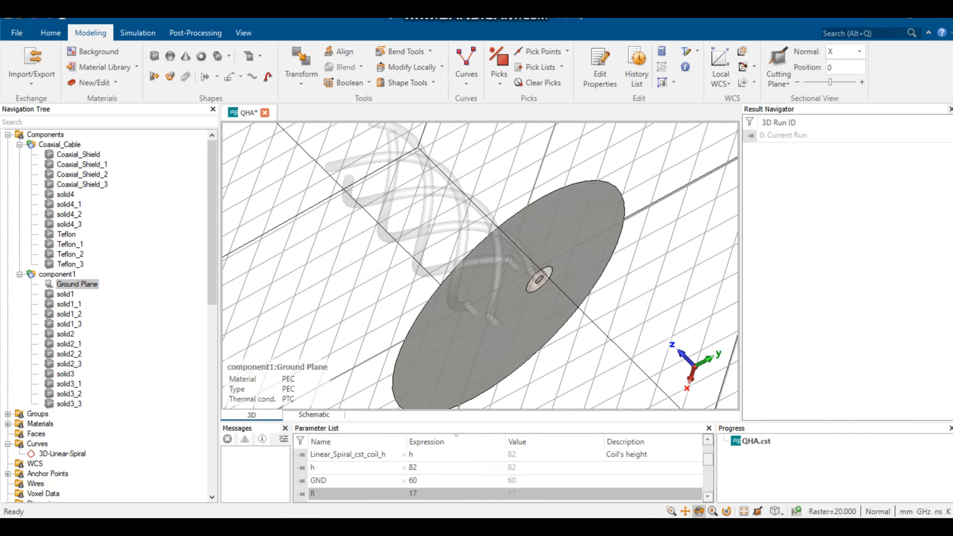
left_click(347, 82)
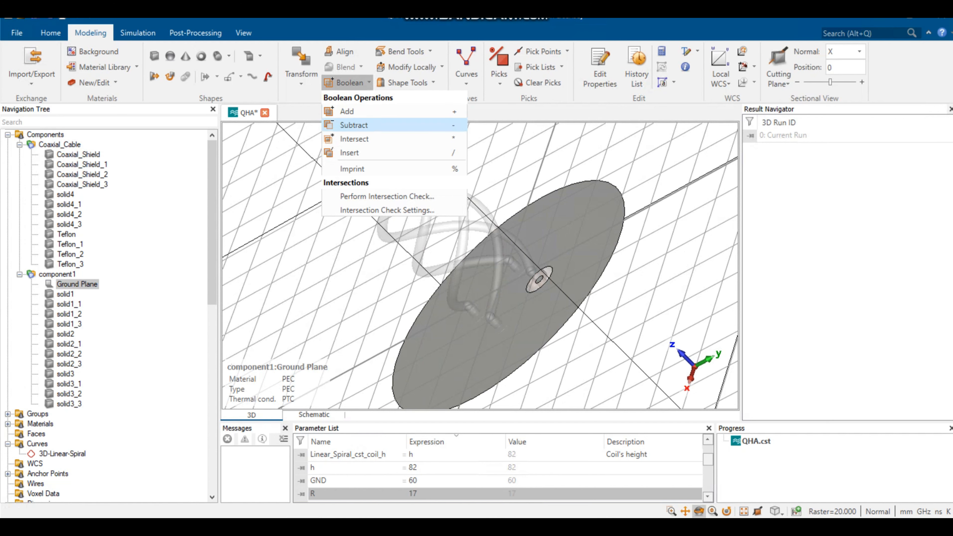
left_click(349, 153)
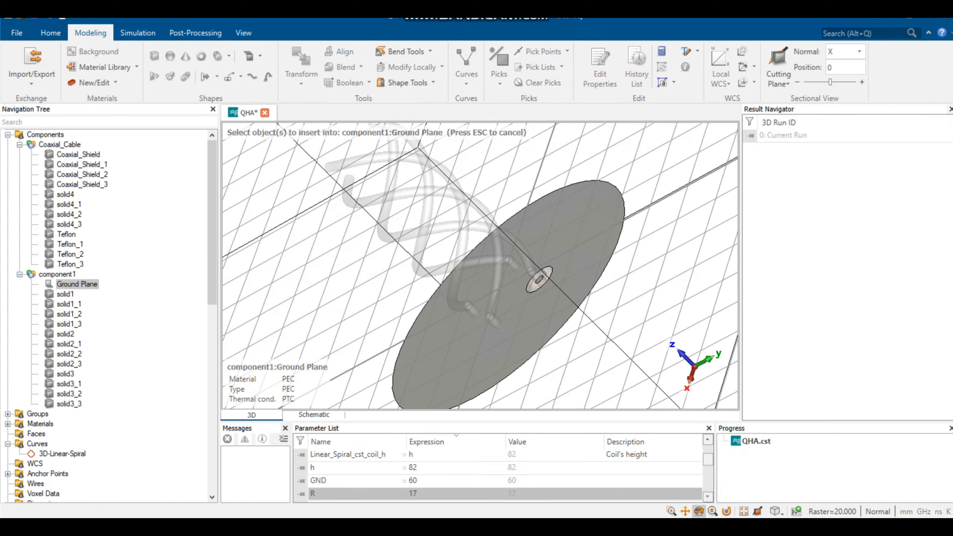
left_click(70, 265)
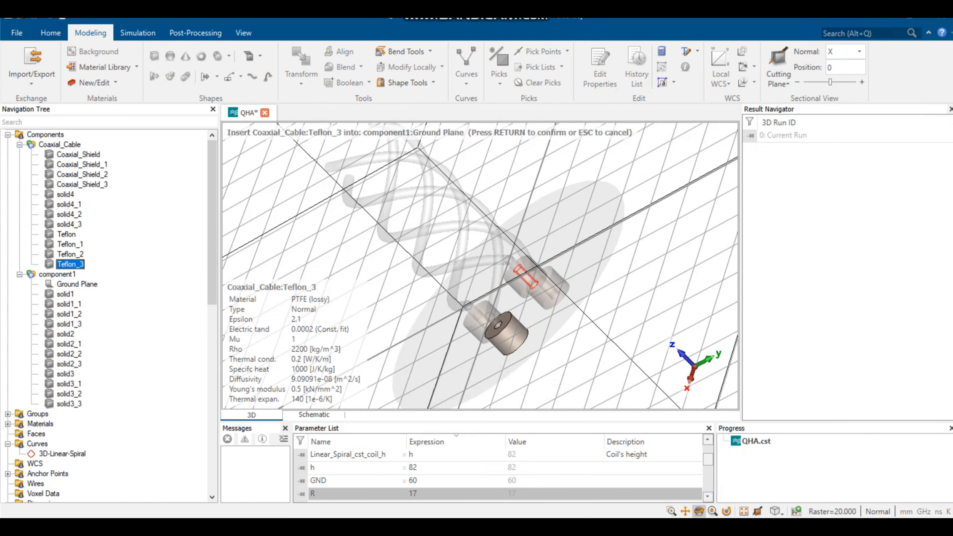
left_click(79, 154, "shift")
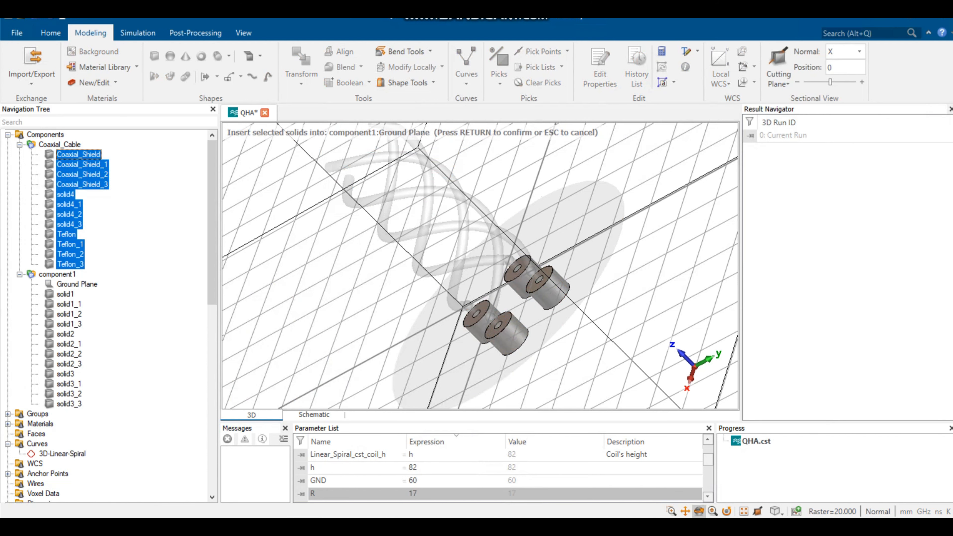
left_click_drag(541, 197, 581, 201)
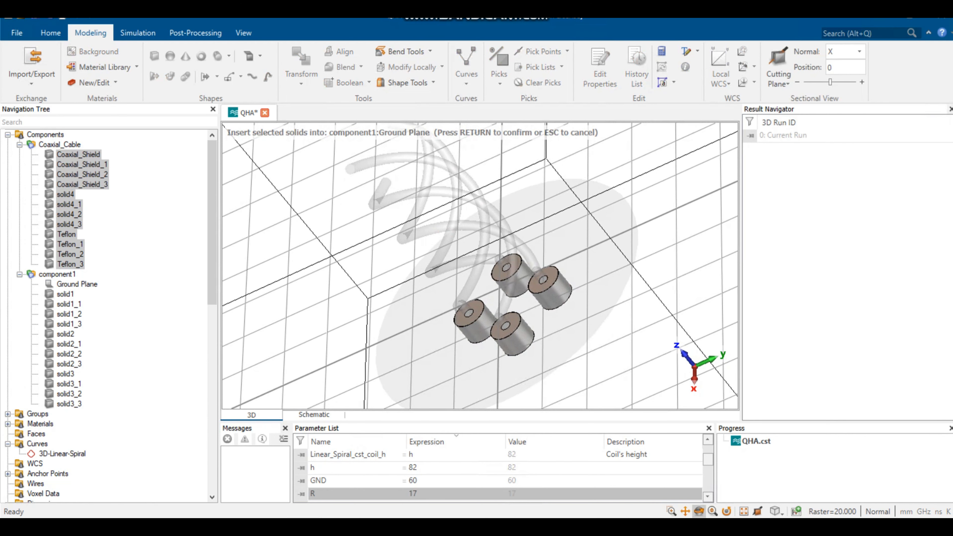
key("Return")
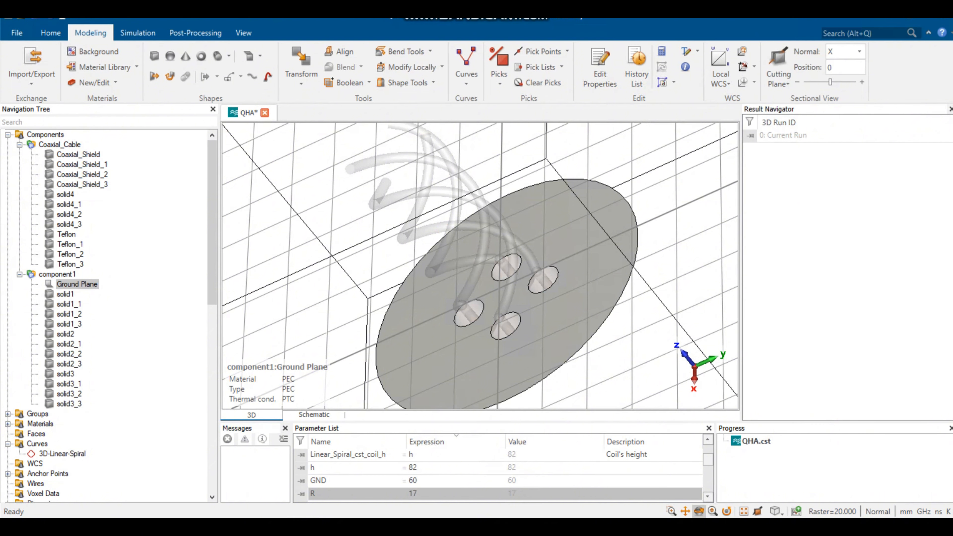
mouse_move(541, 207)
left_mouse_down()
mouse_move(578, 225)
mouse_move(537, 208)
left_mouse_up()
double_click(655, 229)
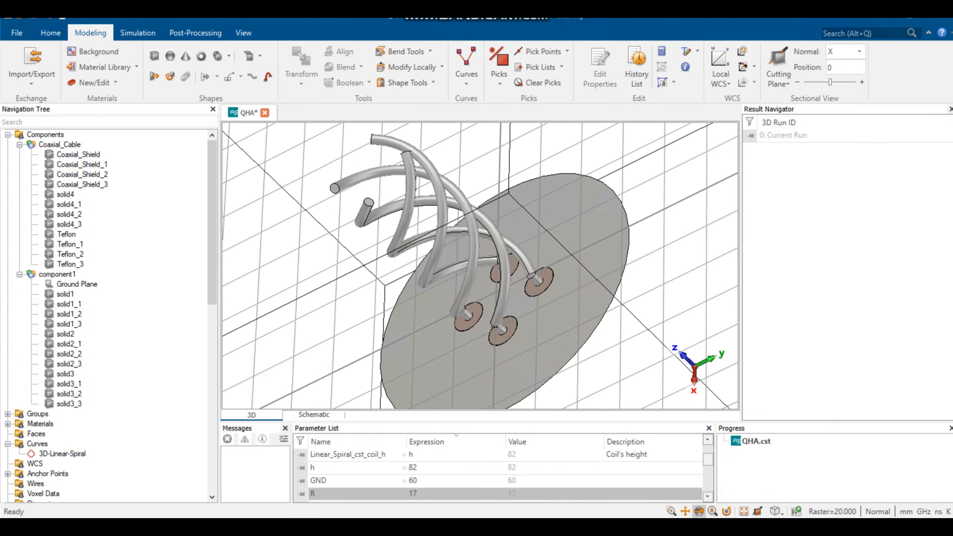
Pick the end face of Teflon_1 beneath the ground plane and define a waveguide port on it with default settings.
left_click_drag(585, 229, 470, 214)
left_click_drag(521, 283, 471, 274)
key("s")
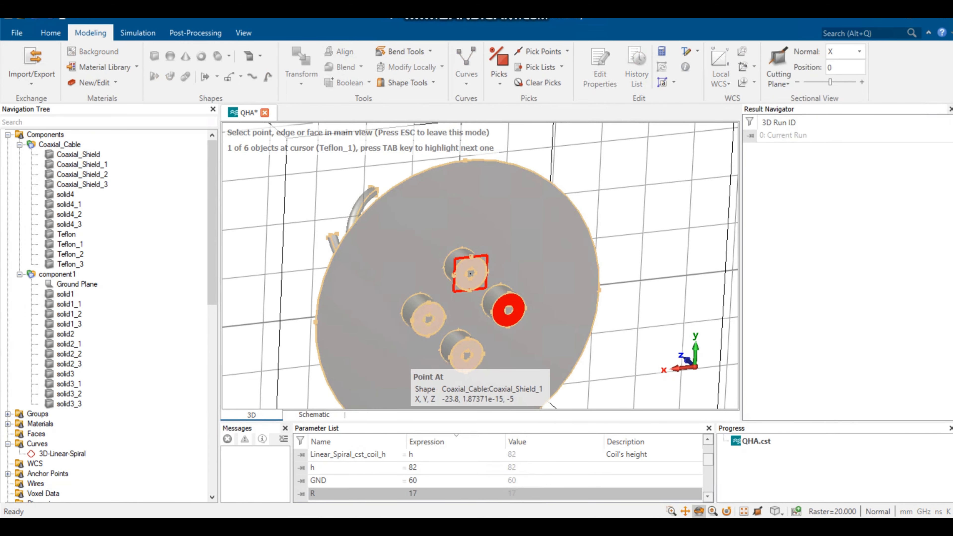
double_click(508, 309)
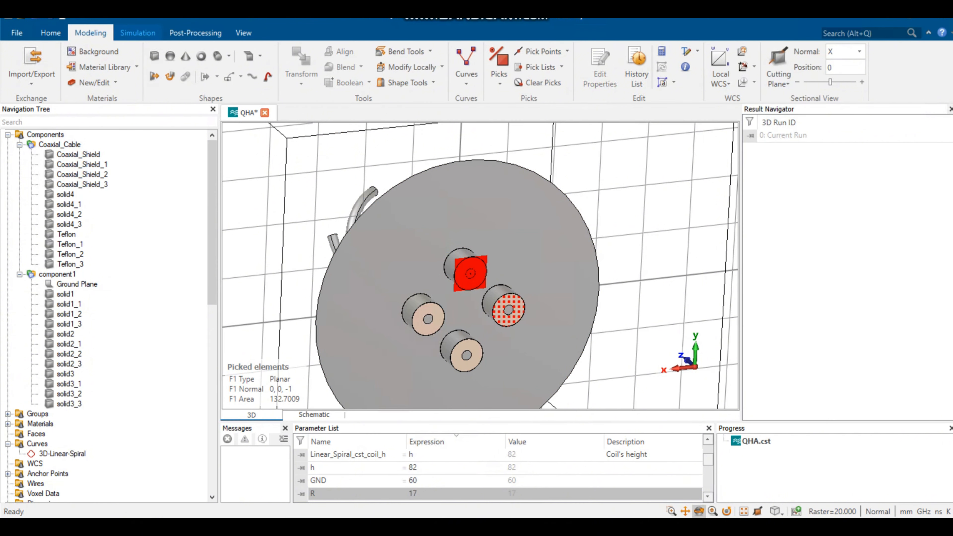
left_click(138, 32)
left_click(89, 63)
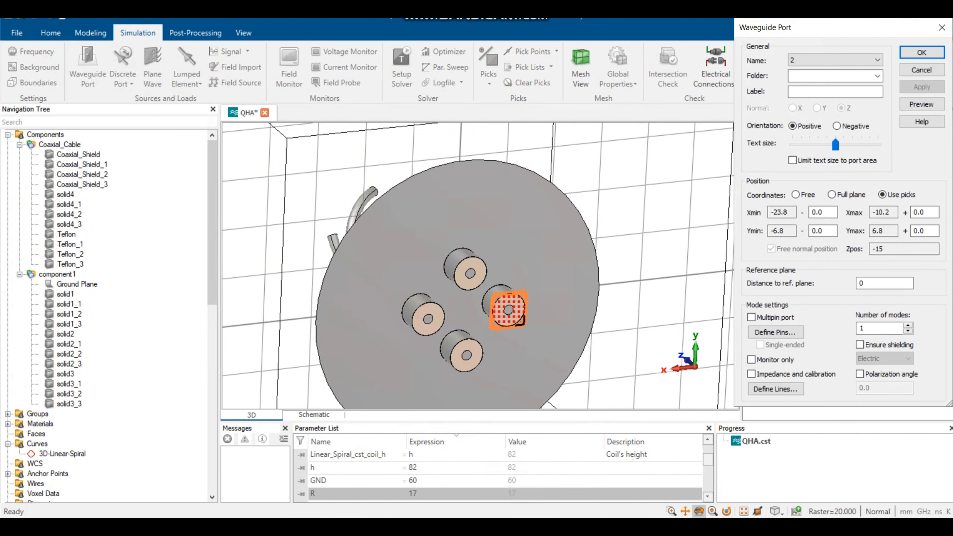
key("Return")
Pick the end face of Teflon_2 and define a waveguide port on it with default settings.
left_click(487, 62)
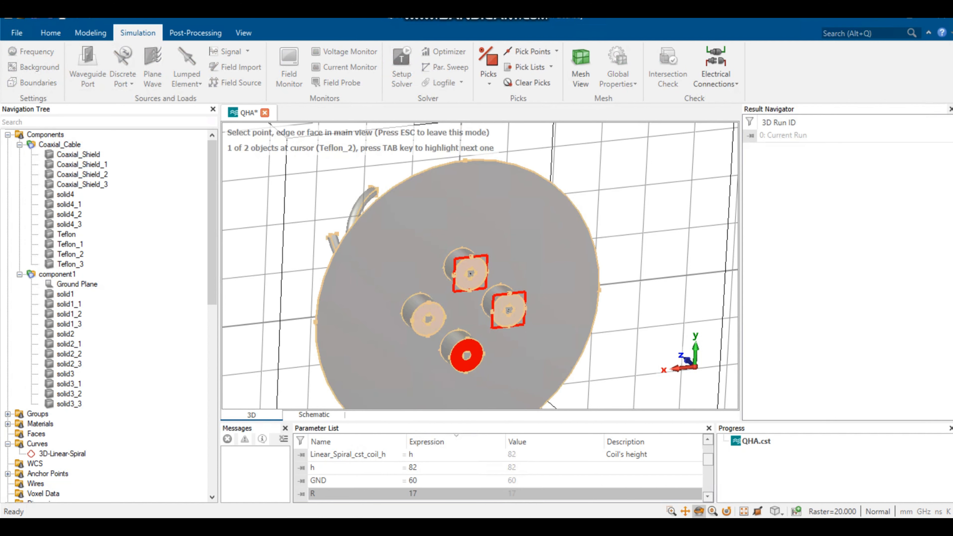
double_click(466, 355)
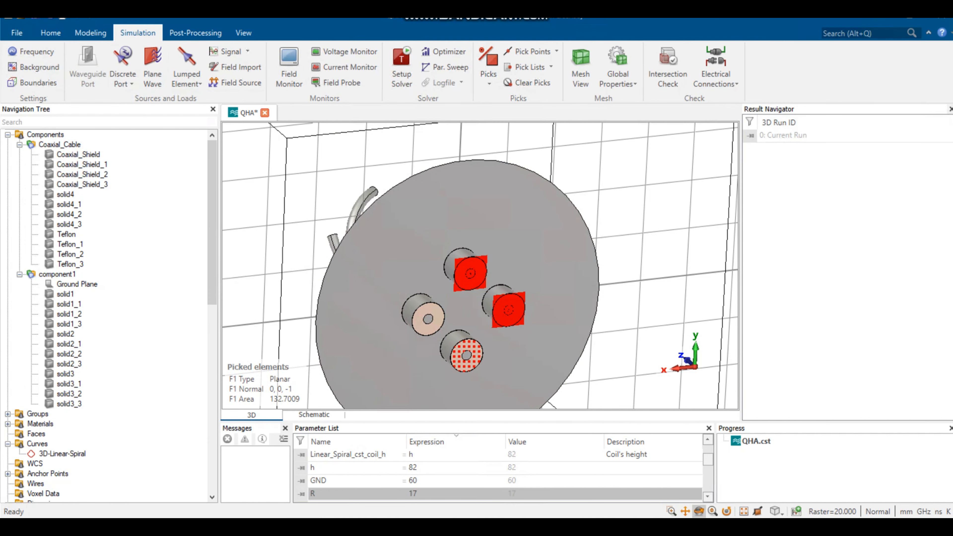
left_click(88, 66)
key("Return")
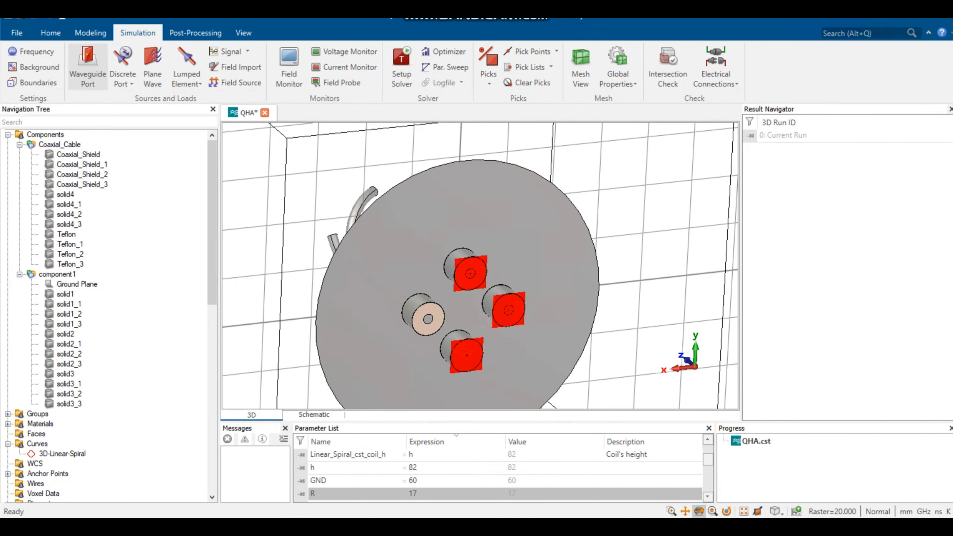
Pick the end face of Teflon_3 and define a waveguide port on it with default settings.
left_click(488, 60)
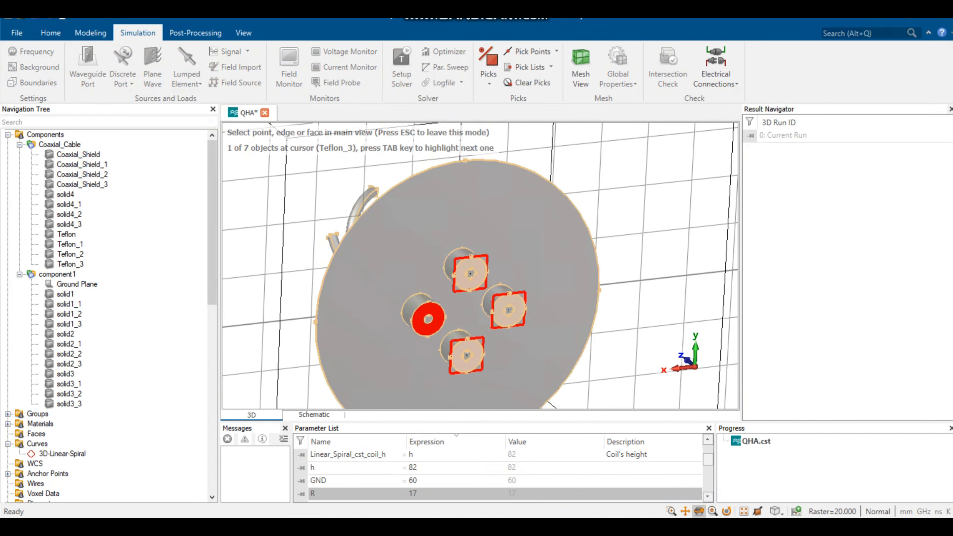
double_click(427, 318)
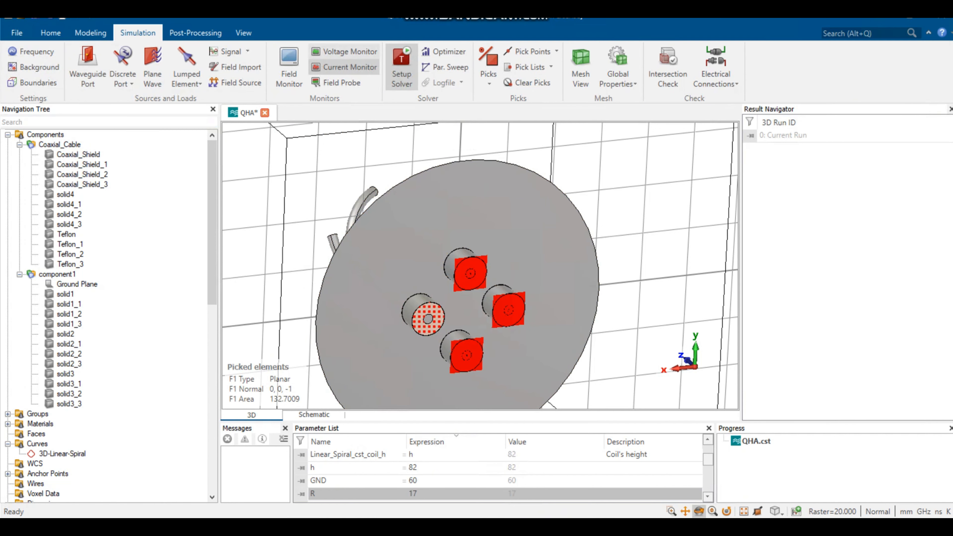
left_click(88, 64)
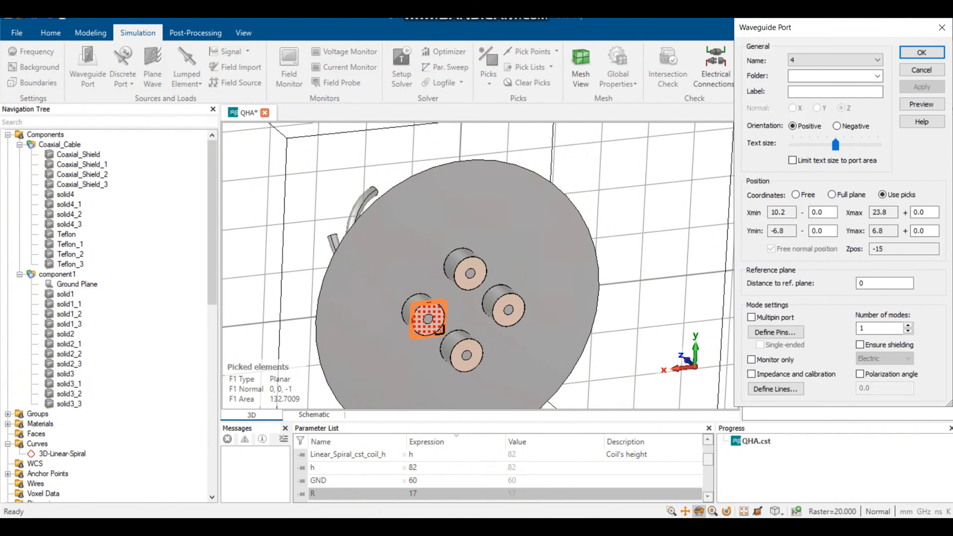
left_click(921, 52)
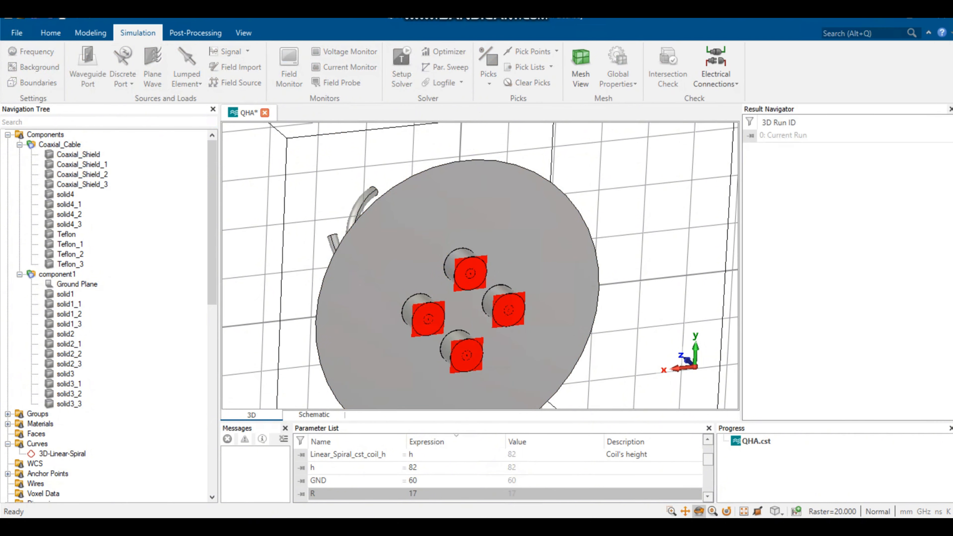
Hide the working plane grid so the four-arm helix and its ground plane are shown without it.
mouse_move(420, 270)
left_mouse_down()
mouse_move(555, 278)
mouse_move(585, 300)
mouse_move(615, 270)
mouse_move(623, 240)
mouse_move(442, 267)
mouse_move(456, 229)
left_mouse_up()
scroll(476, 272, "up", 2)
scroll(476, 272, "down", 8)
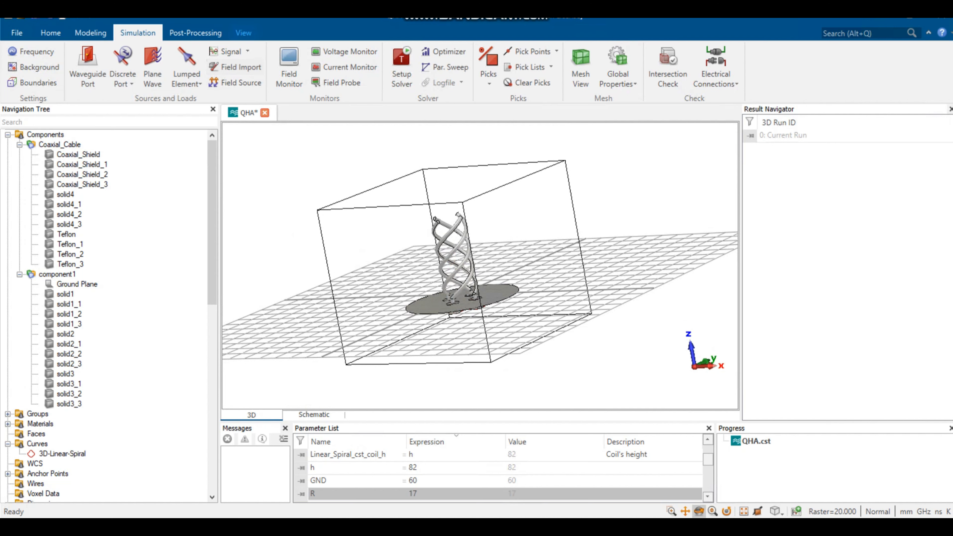
left_click(243, 33)
left_click(313, 60)
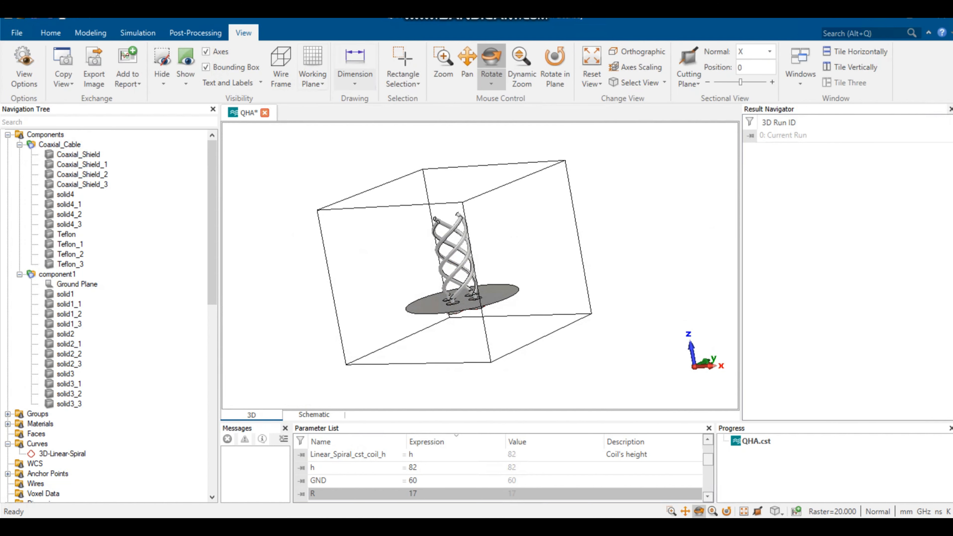
left_click_drag(450, 226, 453, 265)
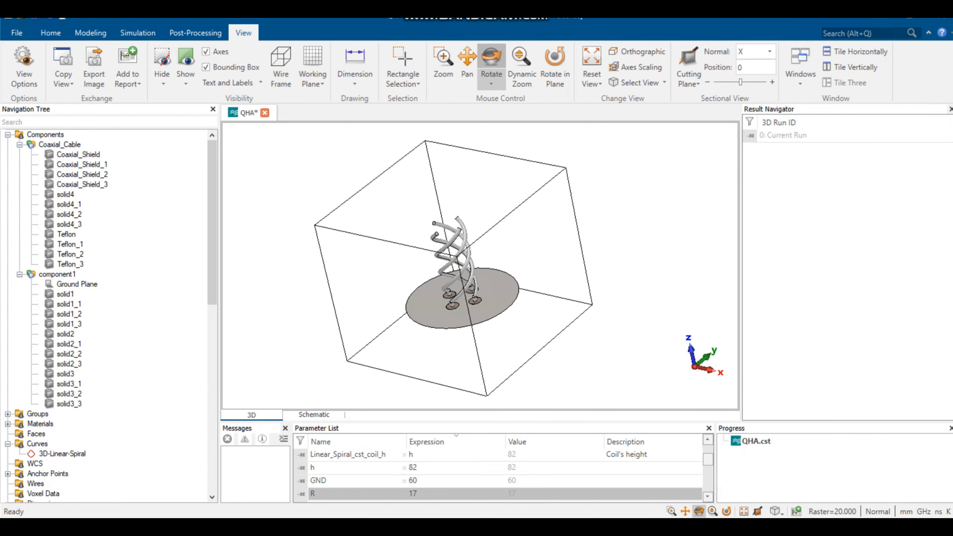
Set the number of turns parameter N to 2 and run a parametric update of the model.
scroll(499, 473, "up", 2)
scroll(499, 473, "down", 6)
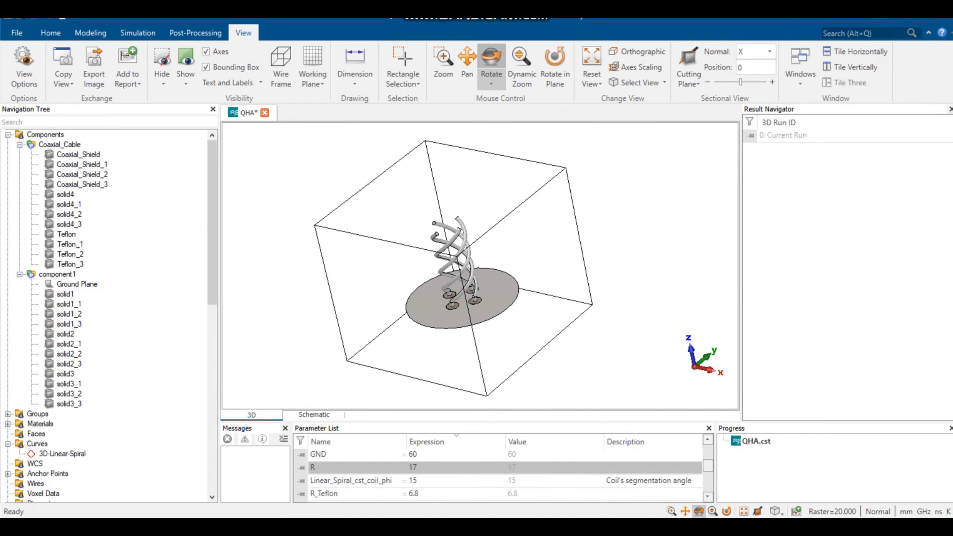
scroll(499, 474, "down", 5)
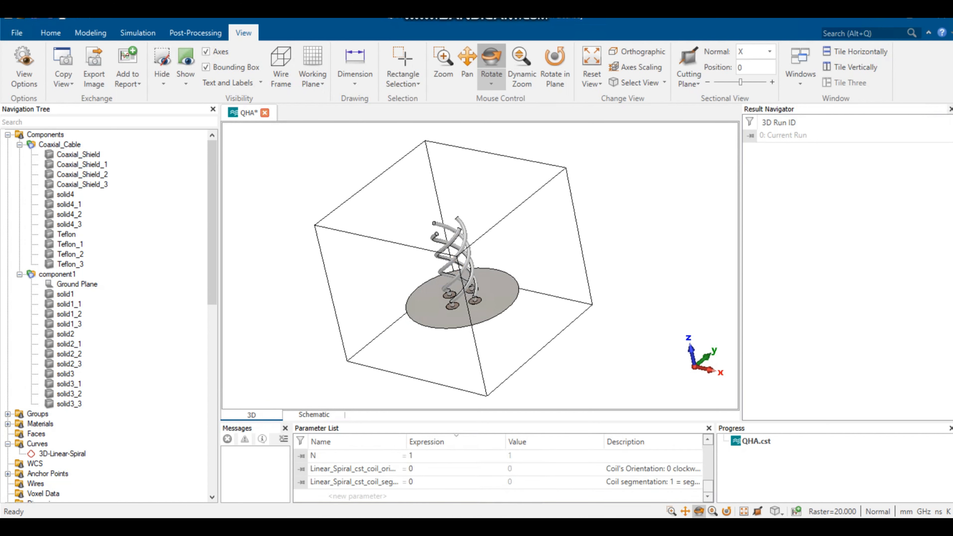
scroll(499, 474, "up", 2)
left_click(418, 481)
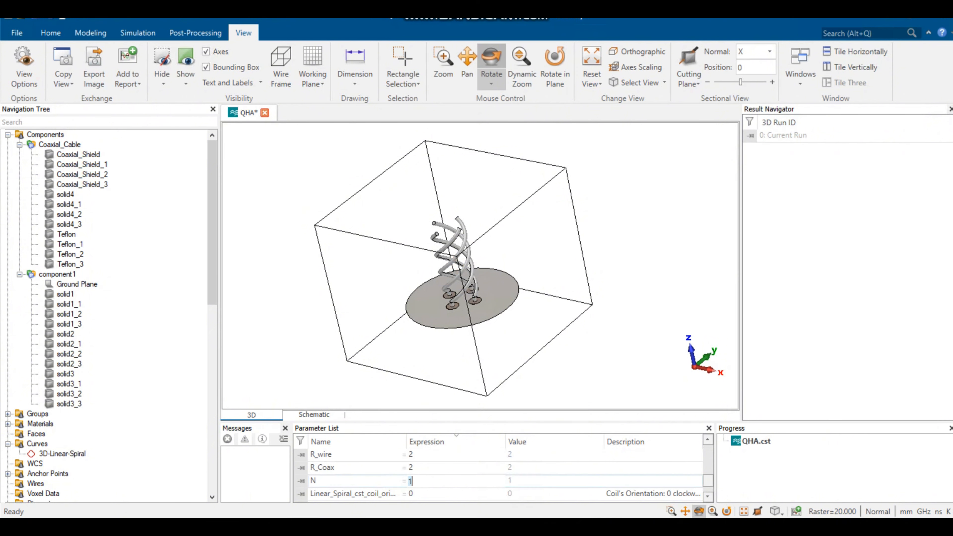
type("2")
key("Return")
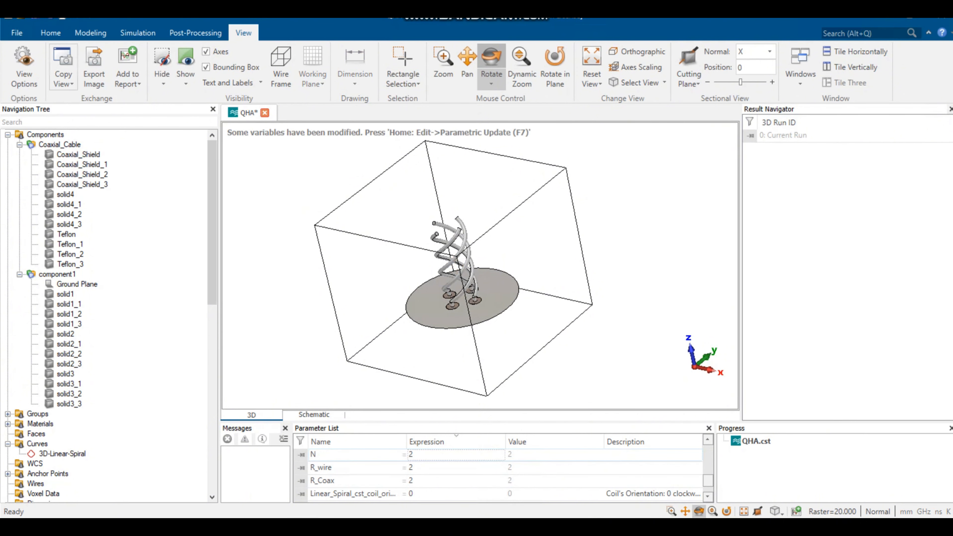
left_click(50, 32)
key("F7")
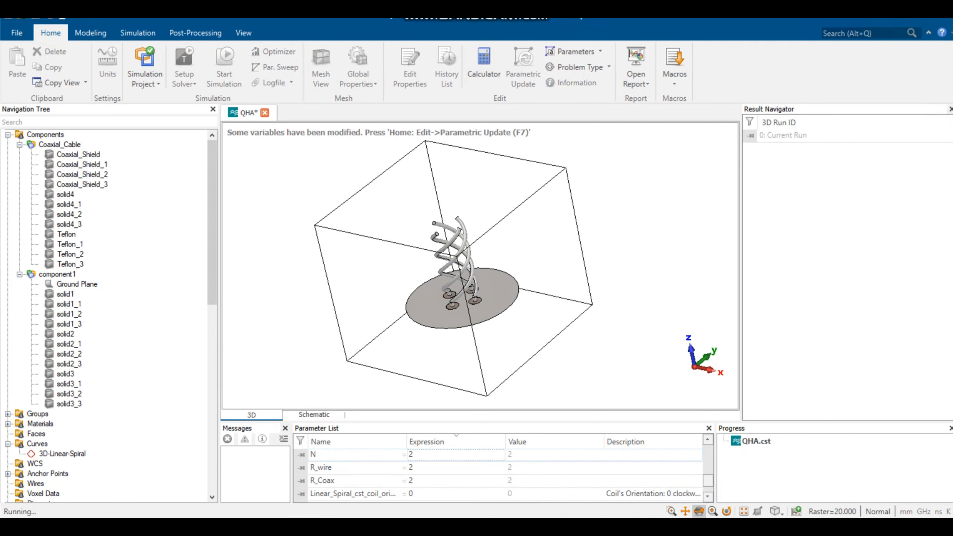
mouse_move(484, 270)
left_mouse_down()
mouse_move(423, 276)
mouse_move(405, 263)
mouse_move(460, 283)
mouse_move(508, 259)
mouse_move(499, 296)
mouse_move(473, 323)
mouse_move(424, 319)
mouse_move(388, 300)
mouse_move(377, 286)
mouse_move(424, 272)
mouse_move(446, 288)
mouse_move(463, 253)
mouse_move(447, 238)
left_mouse_up()
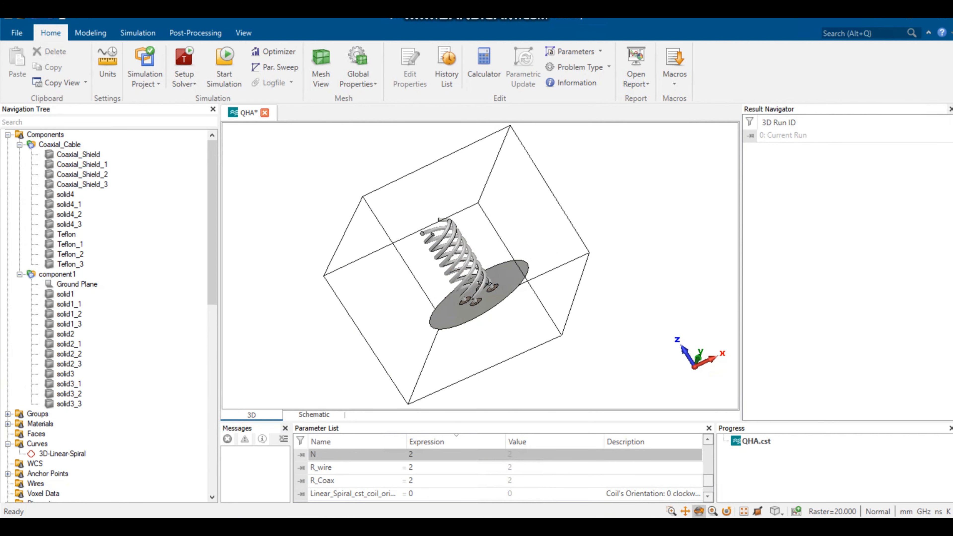
Set parameter N back to 1 and rebuild the helix arms with a parametric update.
key("BackSpace")
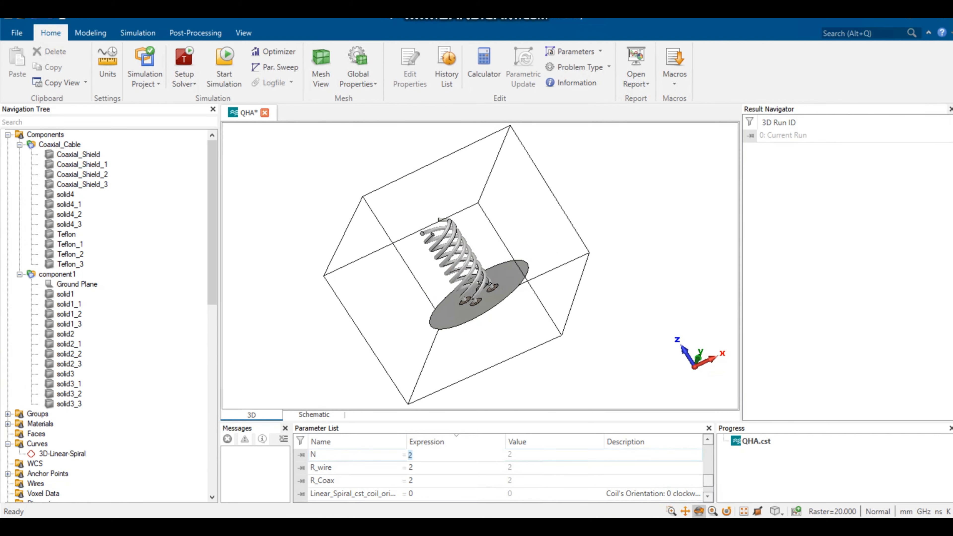
type("1")
key("Return")
key("F7")
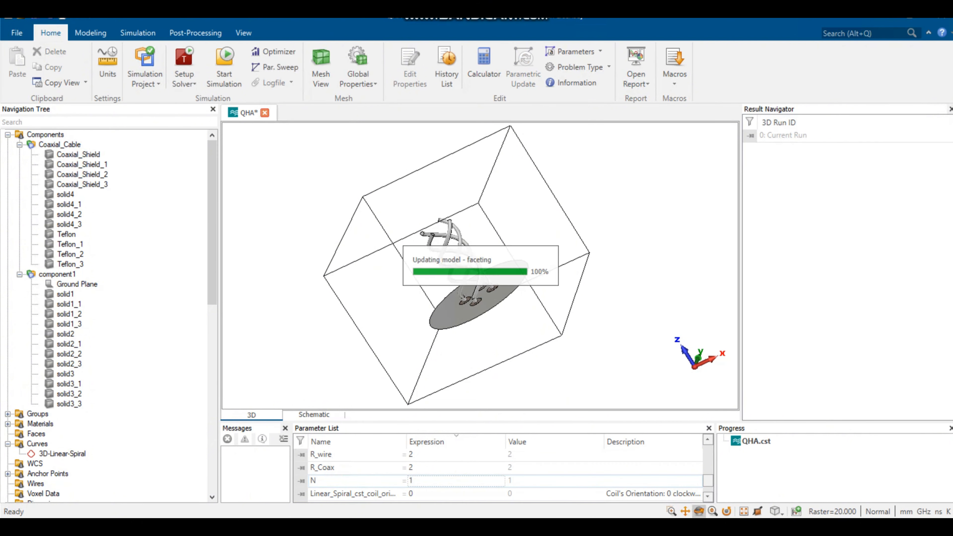
Start the time domain solver with hexahedral mesh, -40 dB accuracy, all ports and all modes excited.
mouse_move(463, 243)
left_mouse_down()
mouse_move(471, 268)
mouse_move(446, 276)
mouse_move(375, 263)
mouse_move(461, 278)
mouse_move(506, 240)
left_mouse_up()
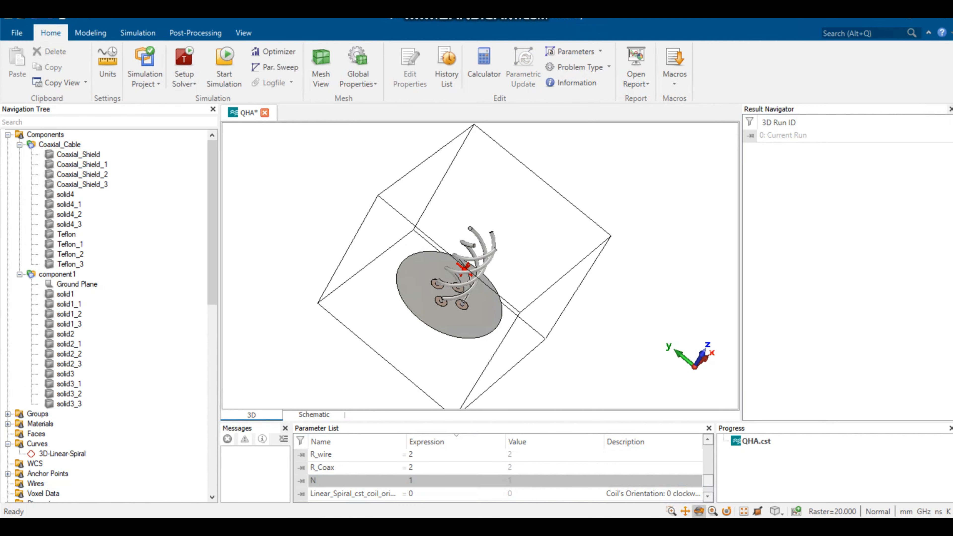
mouse_move(450, 270)
left_mouse_down()
mouse_move(533, 240)
mouse_move(514, 308)
mouse_move(567, 334)
mouse_move(491, 332)
left_mouse_up()
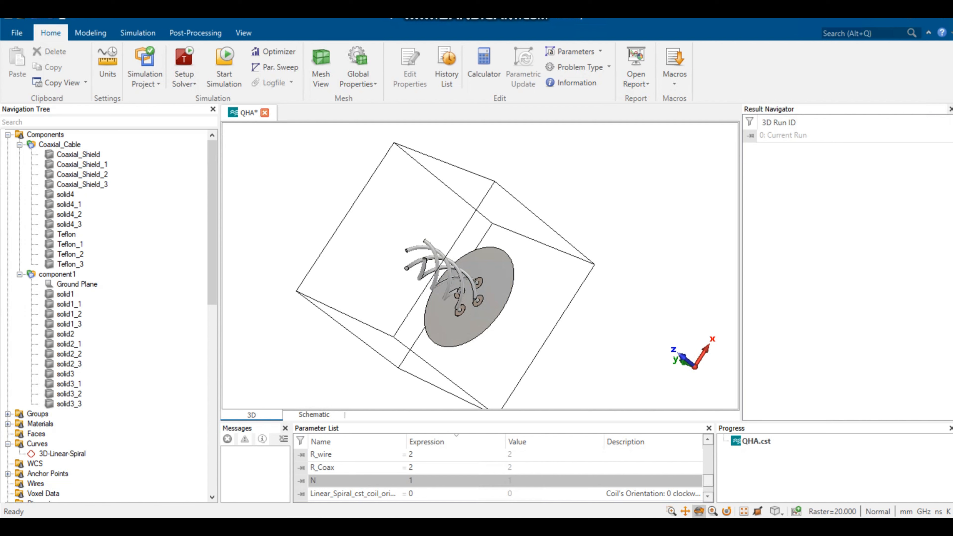
left_click(184, 64)
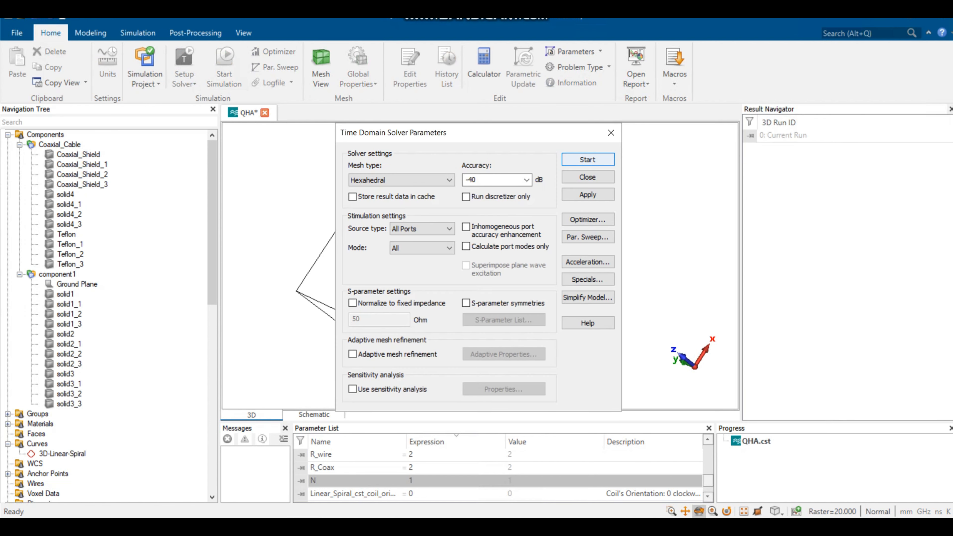
left_click(587, 159)
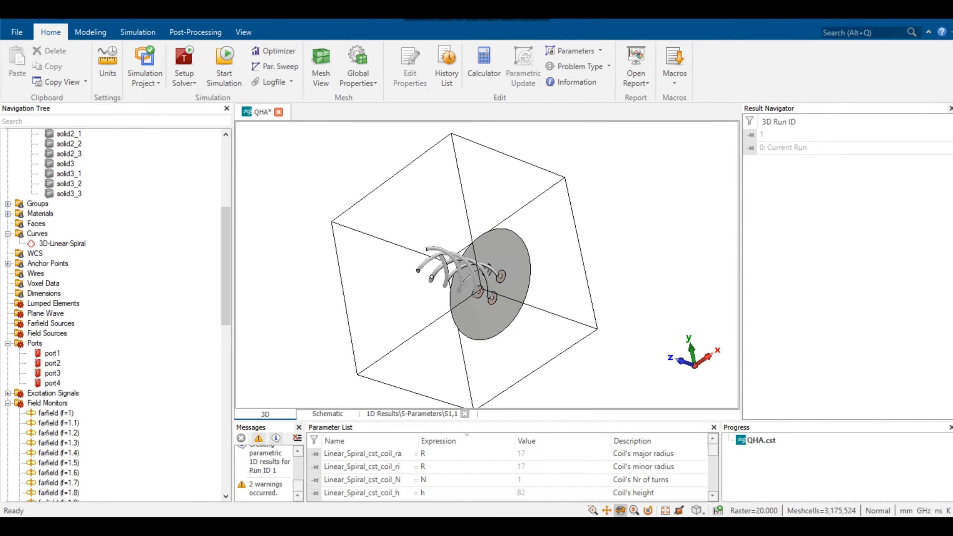
Compare the reflection curves S1,1, S2,2, S3,3 and S4,4, and plot all S-parameters together.
left_click_drag(496, 276, 454, 276)
scroll(112, 316, "down", 12)
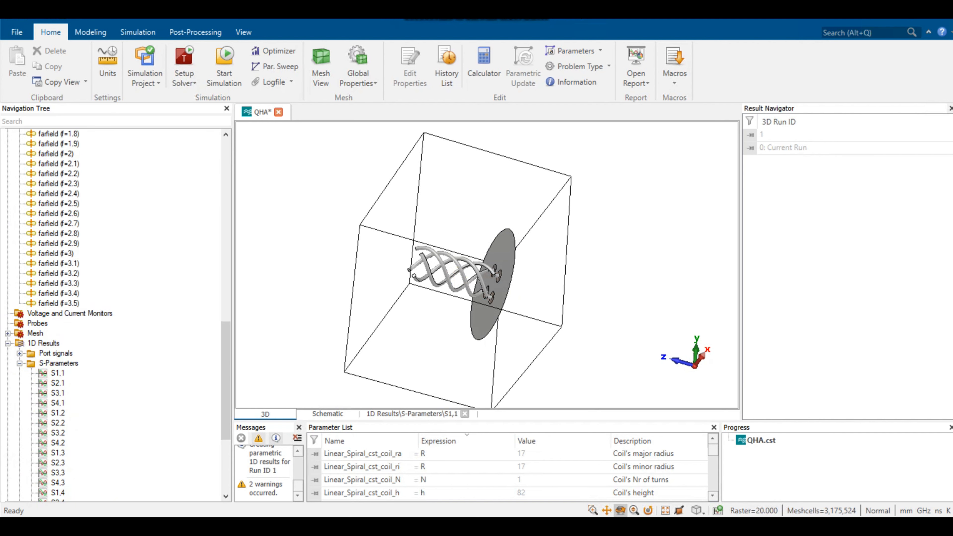
left_click(19, 363)
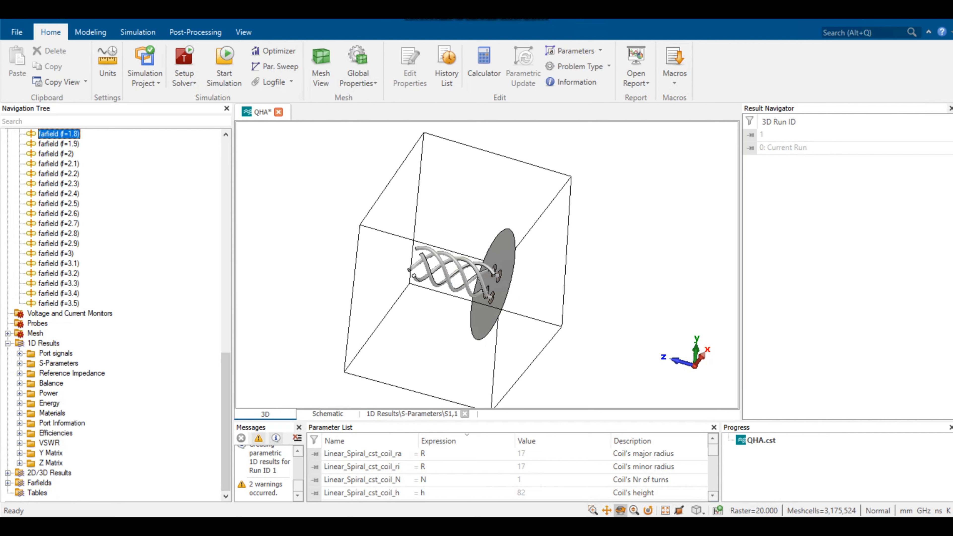
left_click(19, 363)
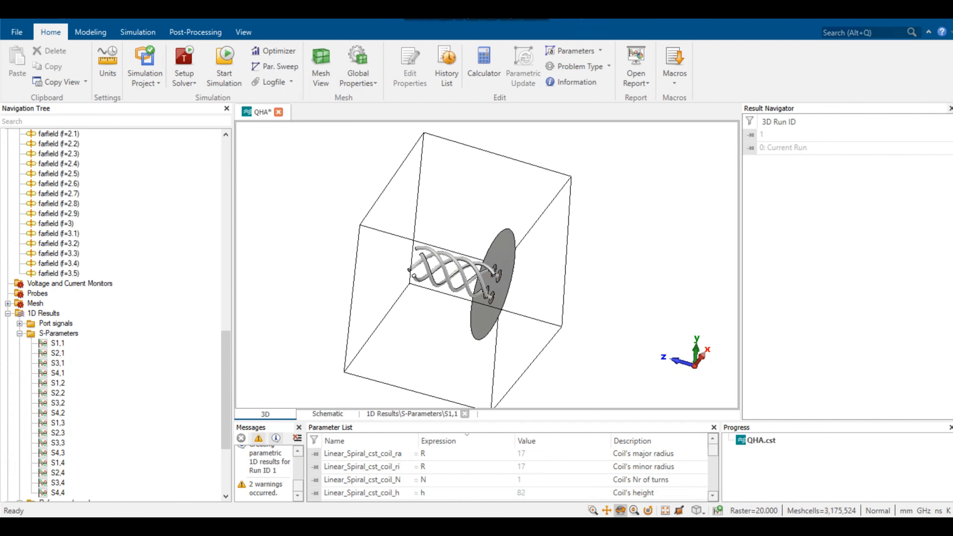
left_click(58, 343)
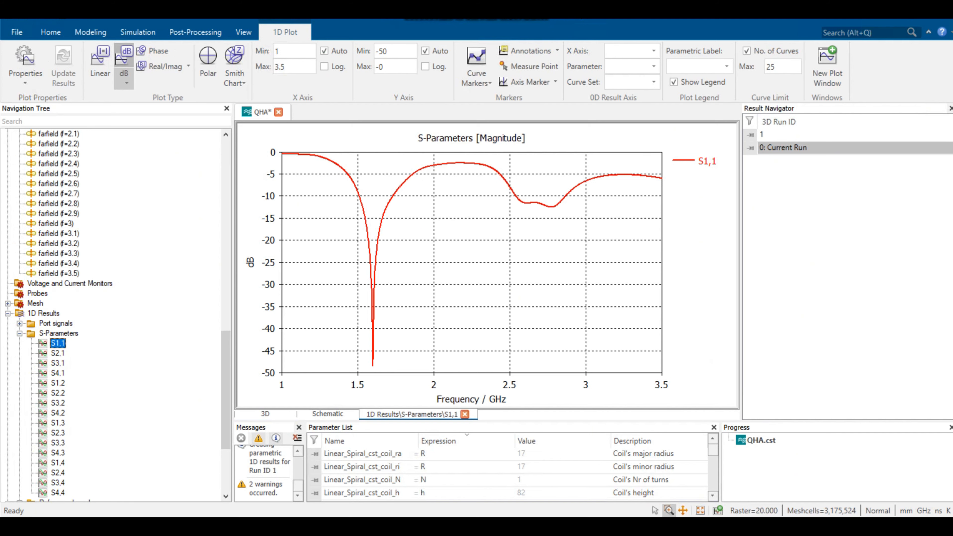
left_click(58, 393, "ctrl")
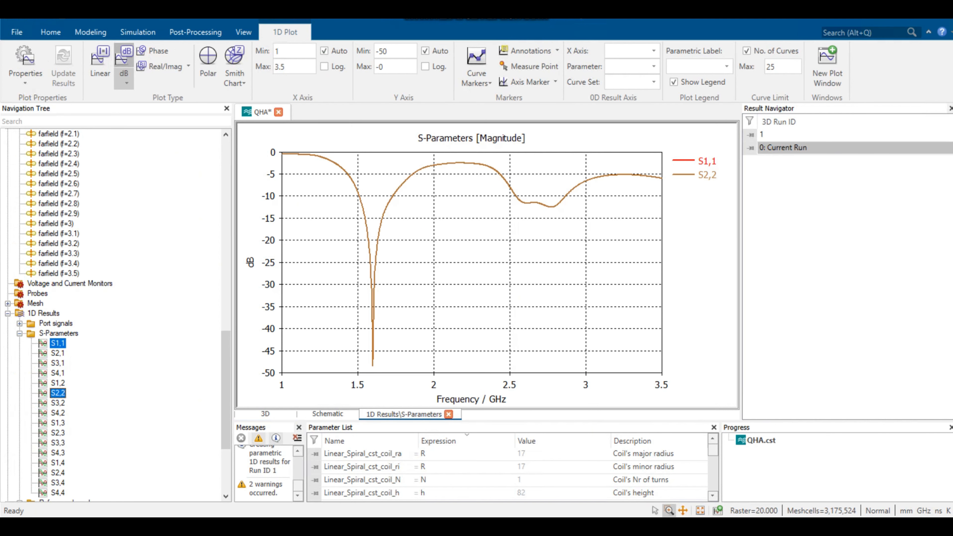
left_click(58, 393)
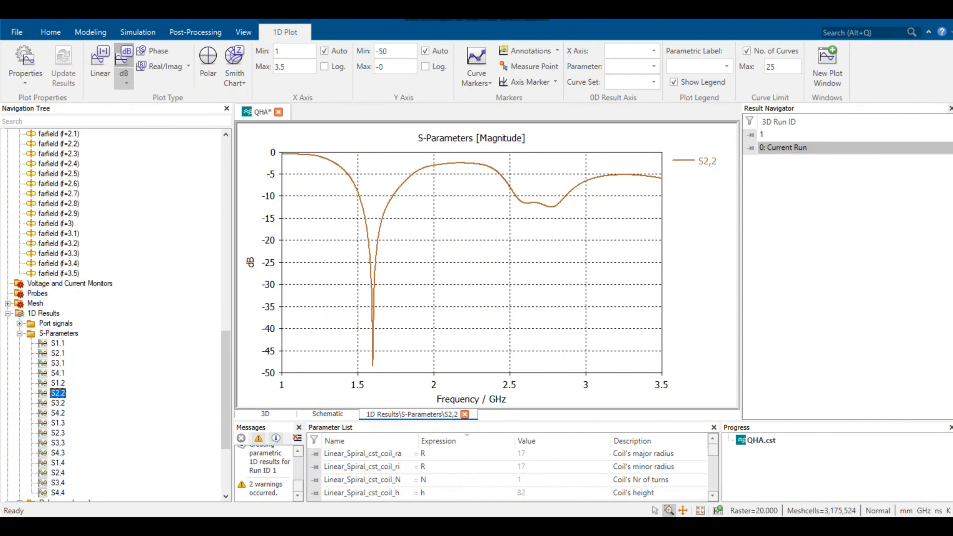
left_click(58, 443)
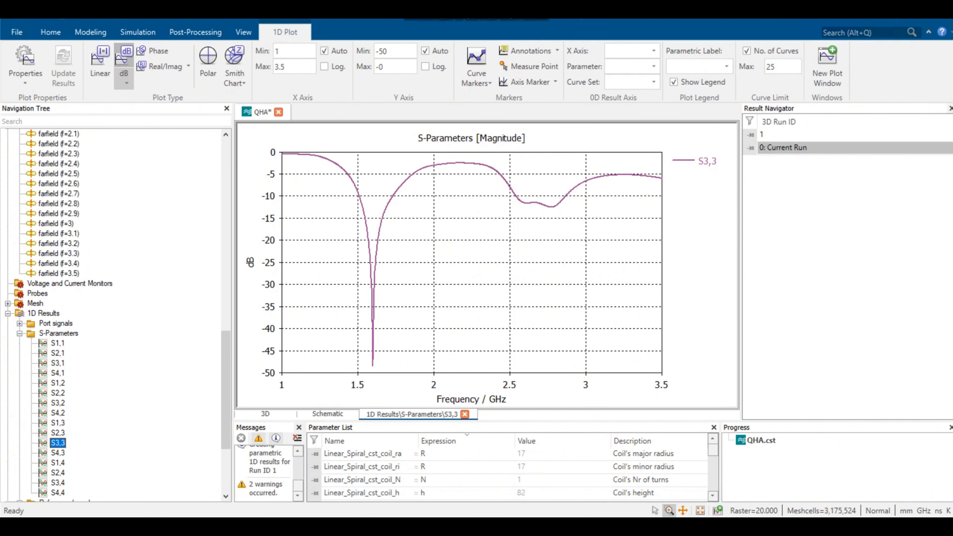
left_click(58, 493)
left_click(58, 334)
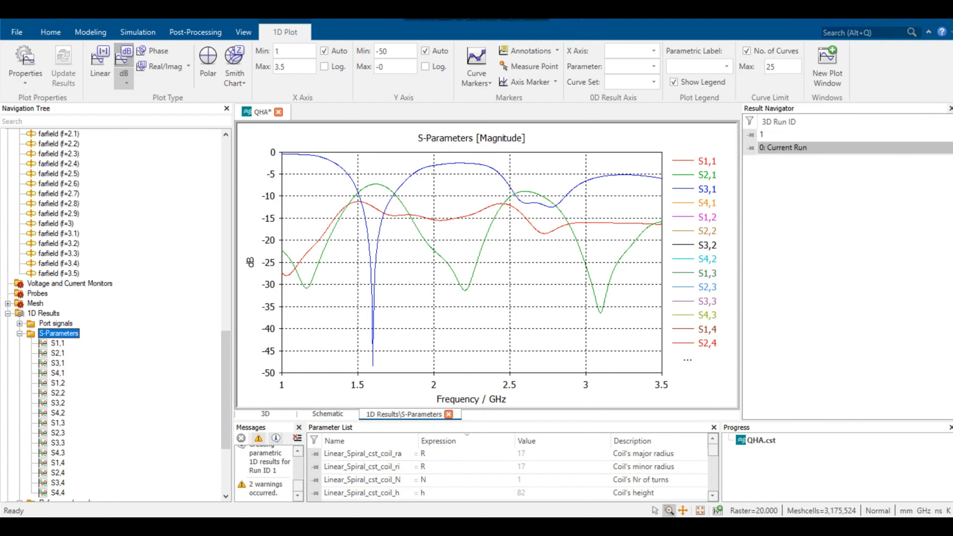
Examine the 1.6 GHz 3D farfield patterns for each of the four port excitations.
scroll(112, 311, "down", 4)
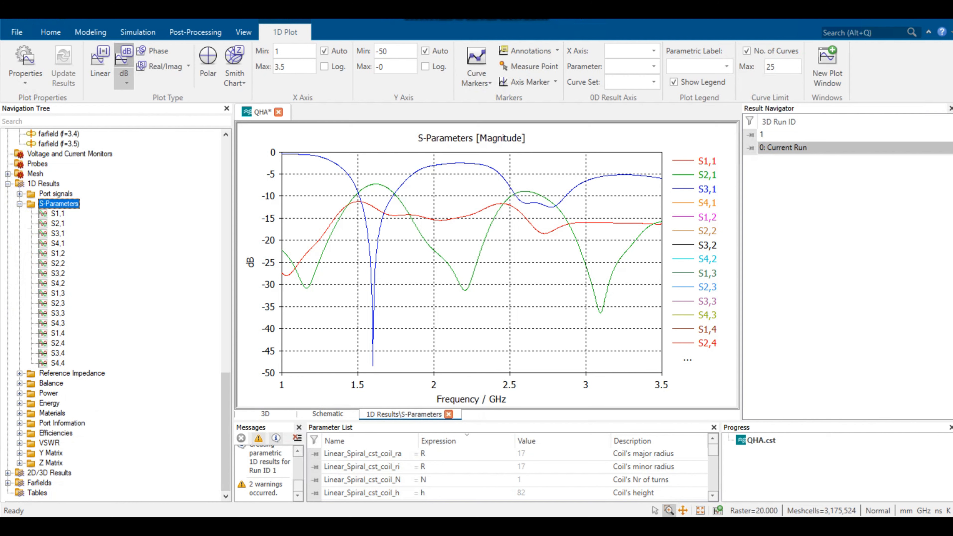
left_click(7, 483)
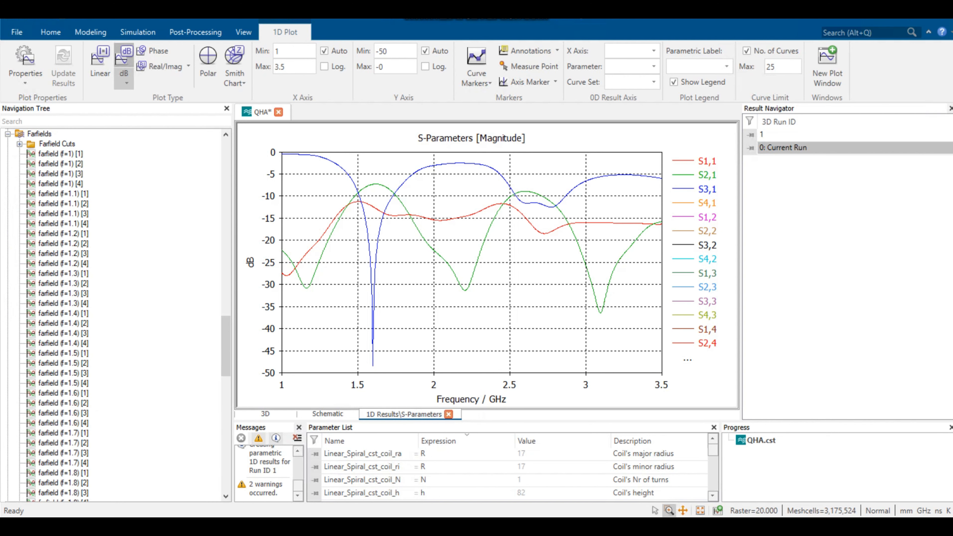
left_click(63, 393)
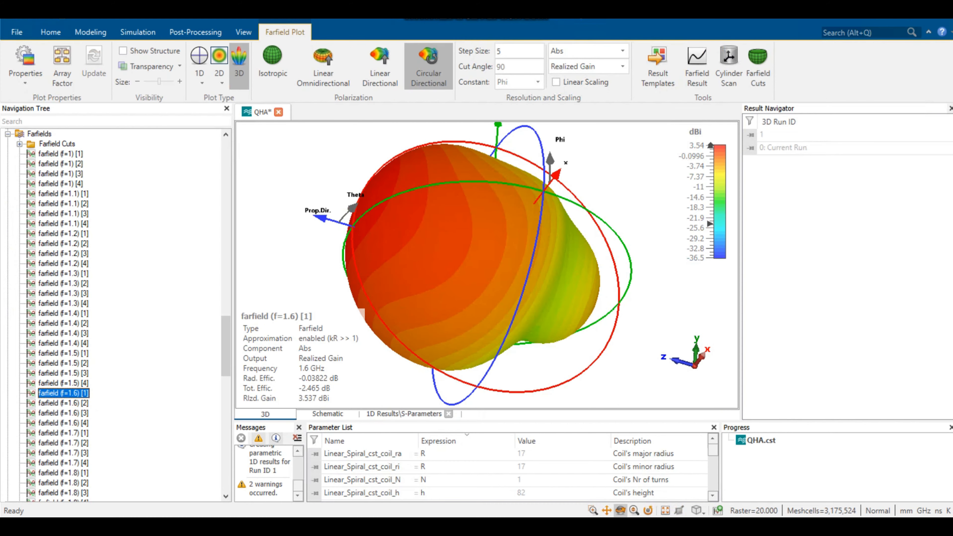
mouse_move(400, 260)
left_mouse_down()
mouse_move(468, 253)
mouse_move(480, 199)
mouse_move(503, 203)
left_mouse_up()
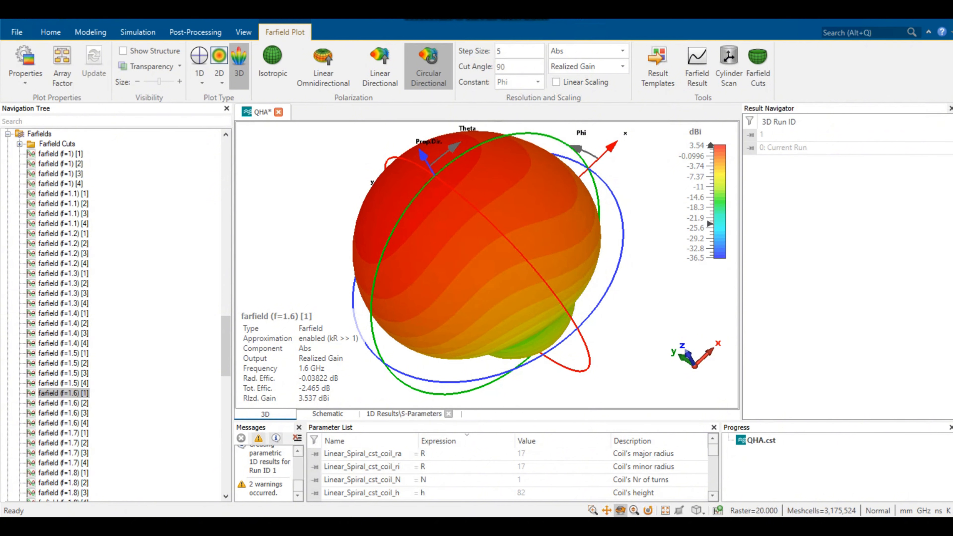
left_click(64, 403)
left_click(63, 413)
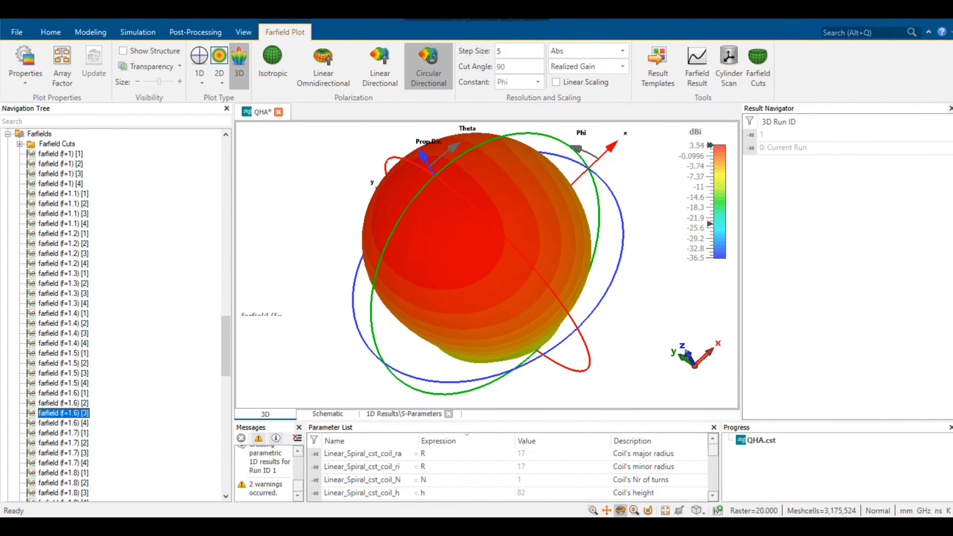
left_click(64, 423)
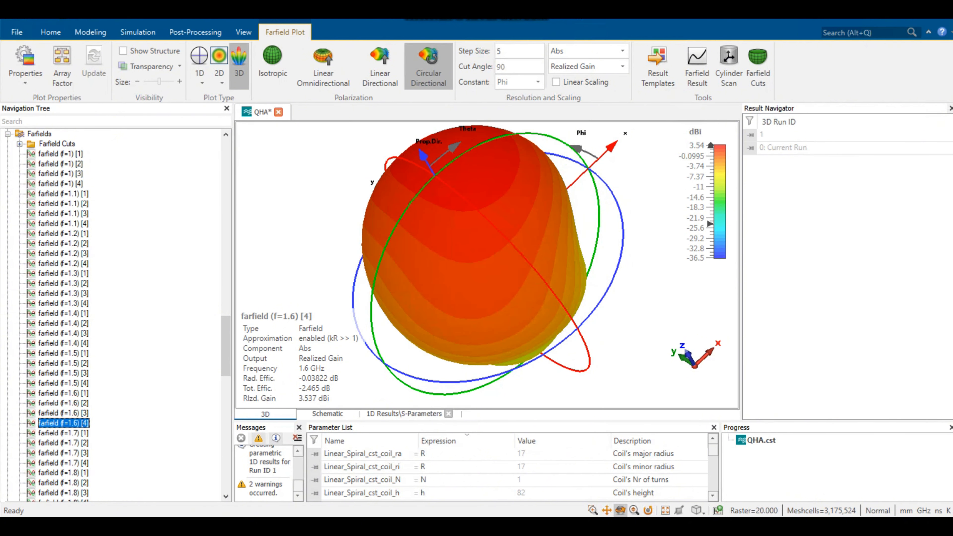
Switch from the farfield plot back to the 3D view of all antenna components.
left_click_drag(226, 346, 225, 170)
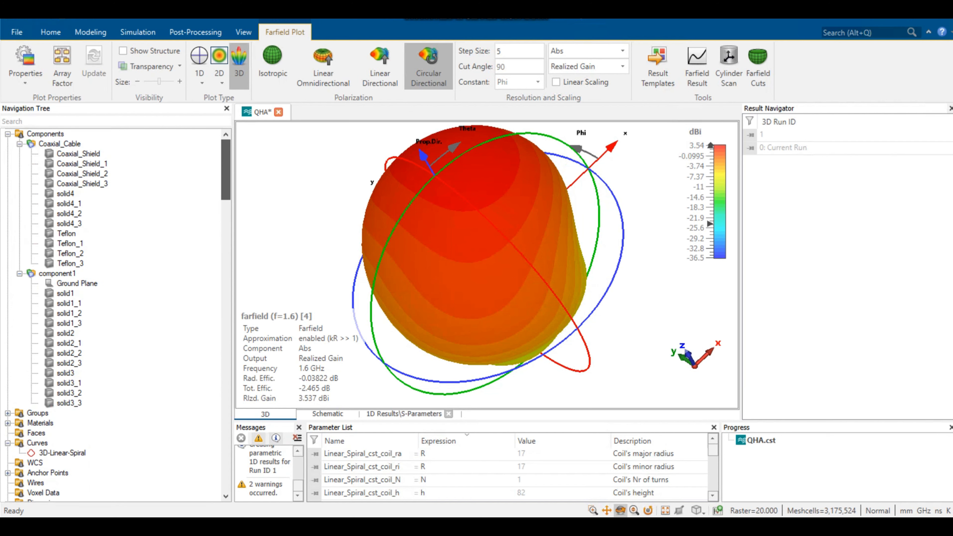
left_click(45, 134)
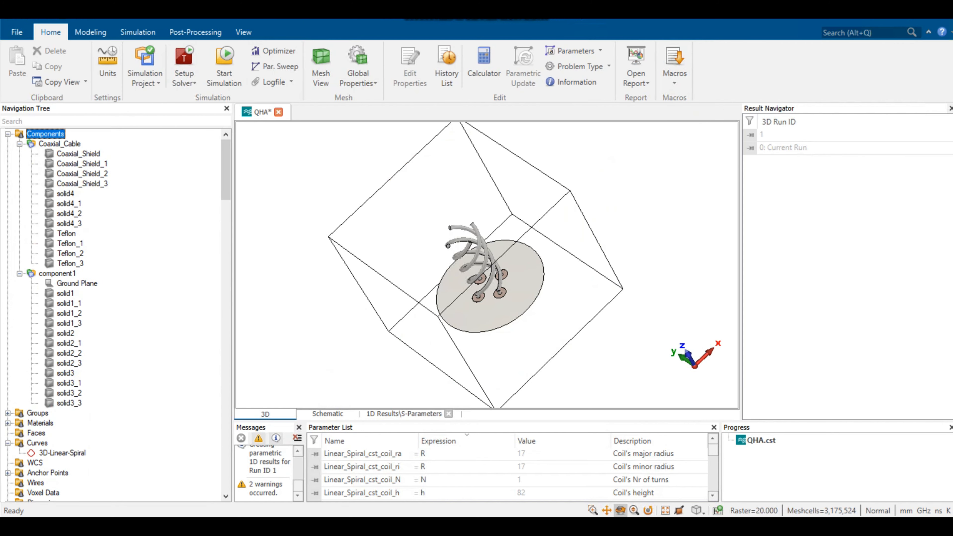
mouse_move(487, 262)
left_mouse_down()
mouse_move(529, 259)
mouse_move(525, 301)
mouse_move(484, 266)
mouse_move(504, 244)
left_mouse_up()
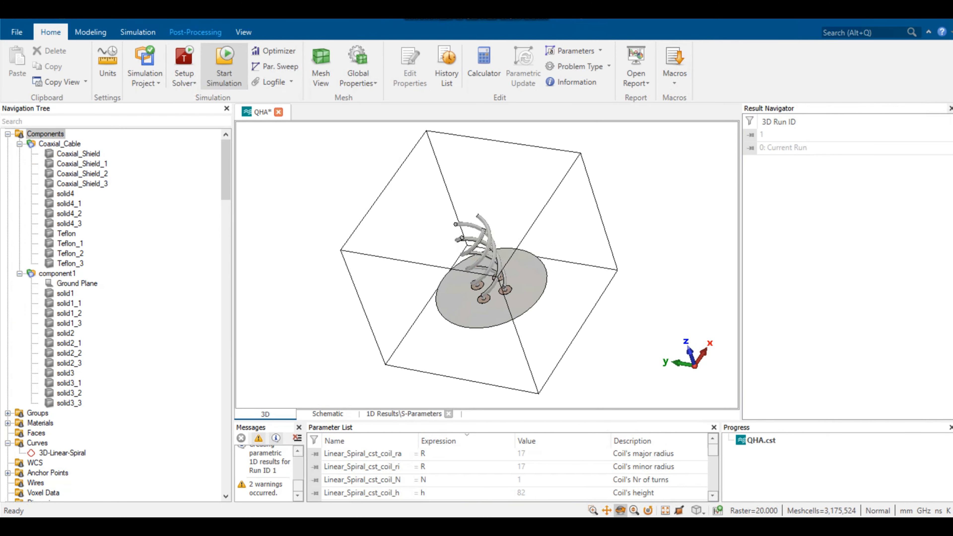
Start combining the calculation results, giving excitations 1, 2, 3 and 4 an amplitude of 1 each.
left_click(195, 32)
left_click(282, 65)
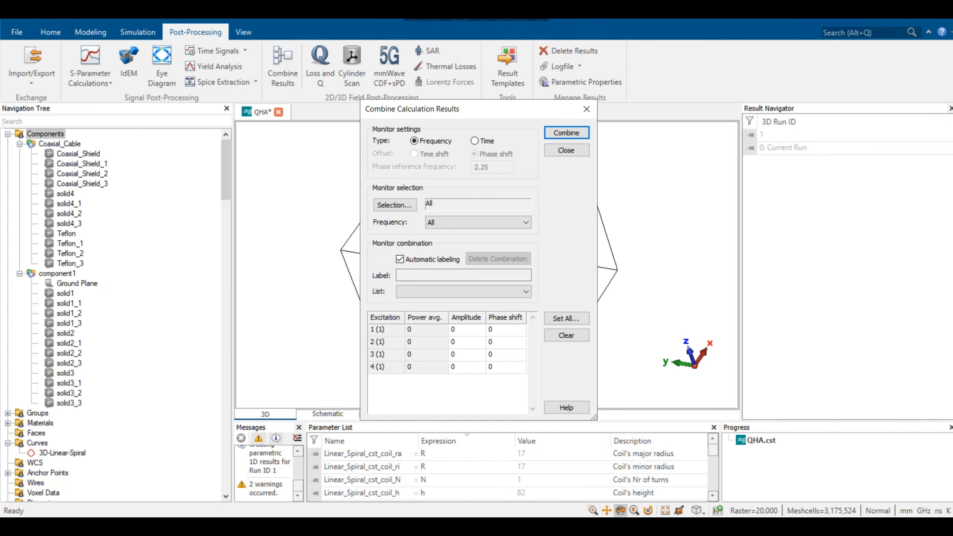
double_click(466, 330)
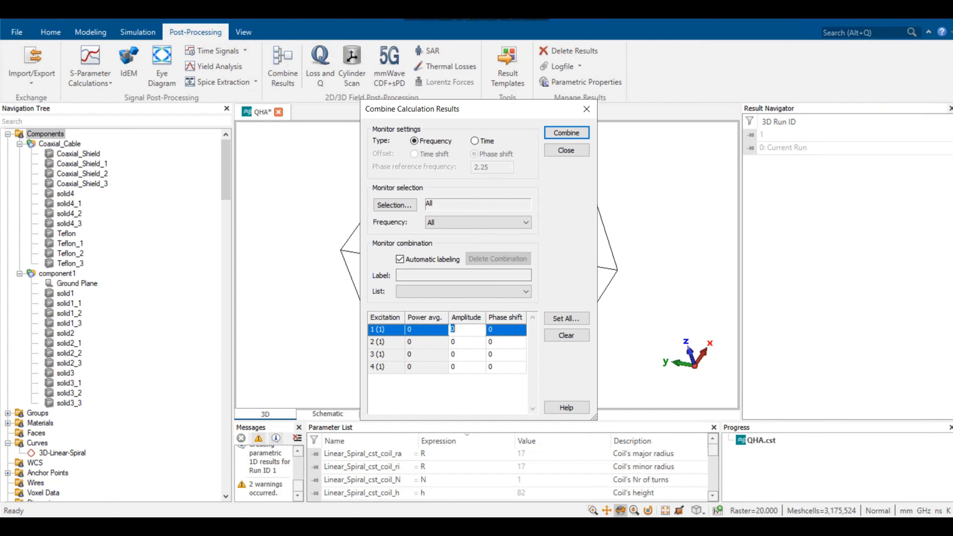
type("1")
double_click(466, 342)
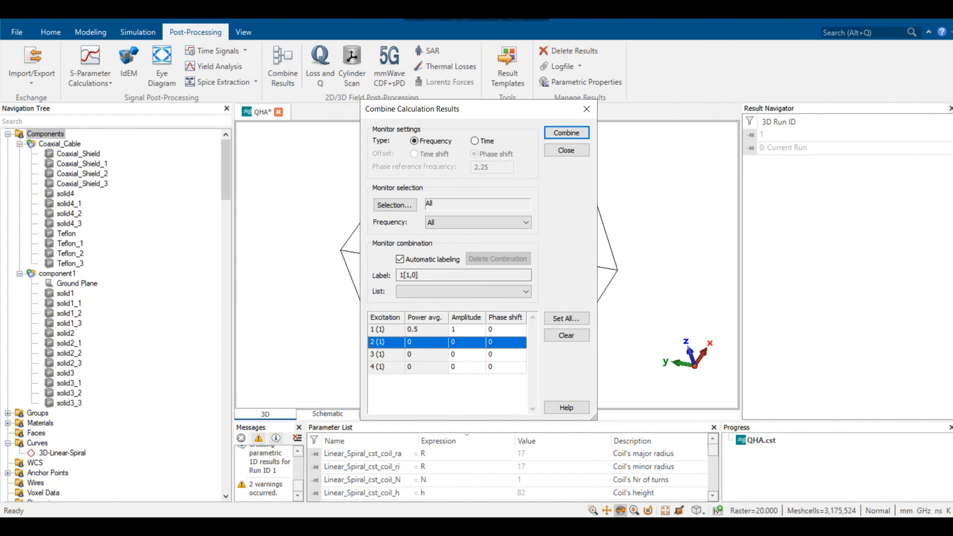
type("1")
left_click(466, 355)
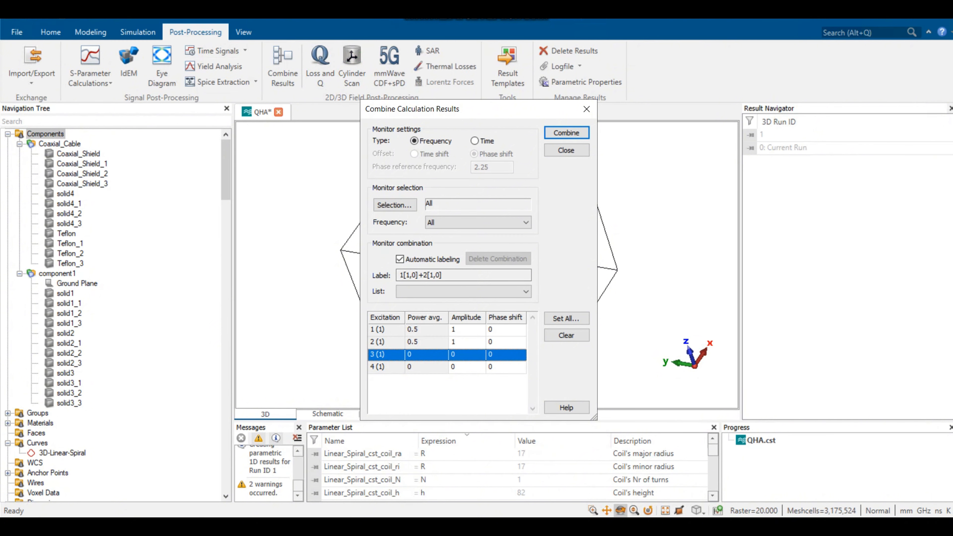
double_click(466, 354)
type("1")
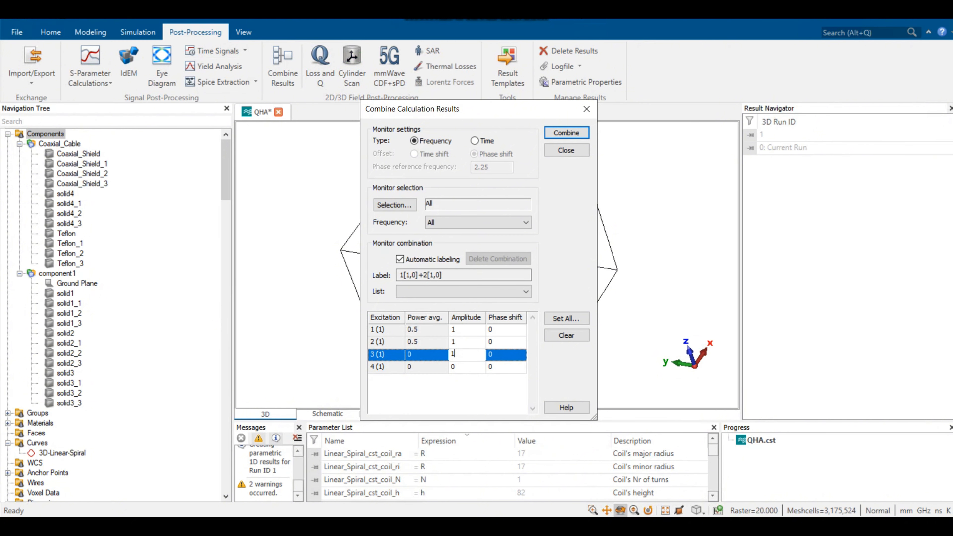
left_click(467, 367)
left_click(466, 367)
type("1")
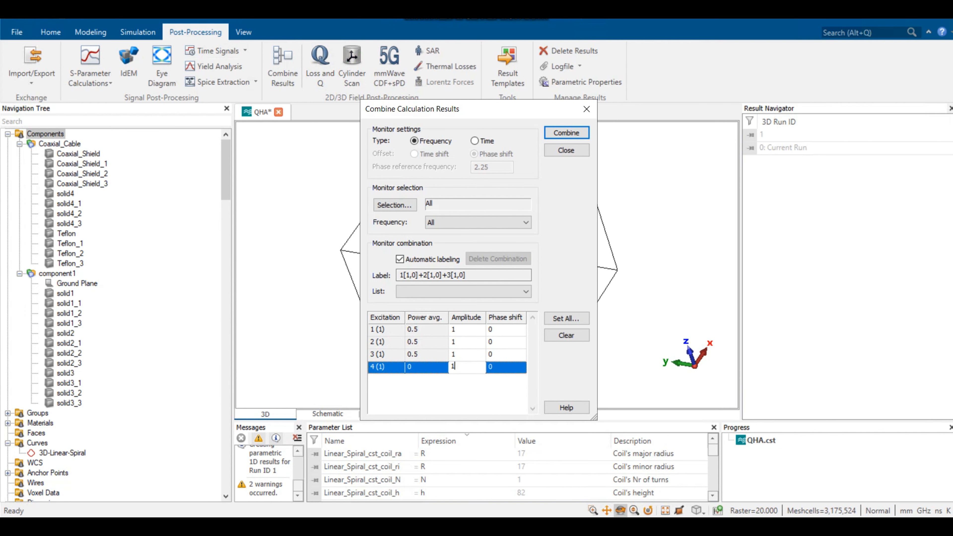
Set the phase shifts of excitations 2, 3 and 4 to -90, -180 and -270, and combine the results for all frequency monitors.
left_click(506, 330)
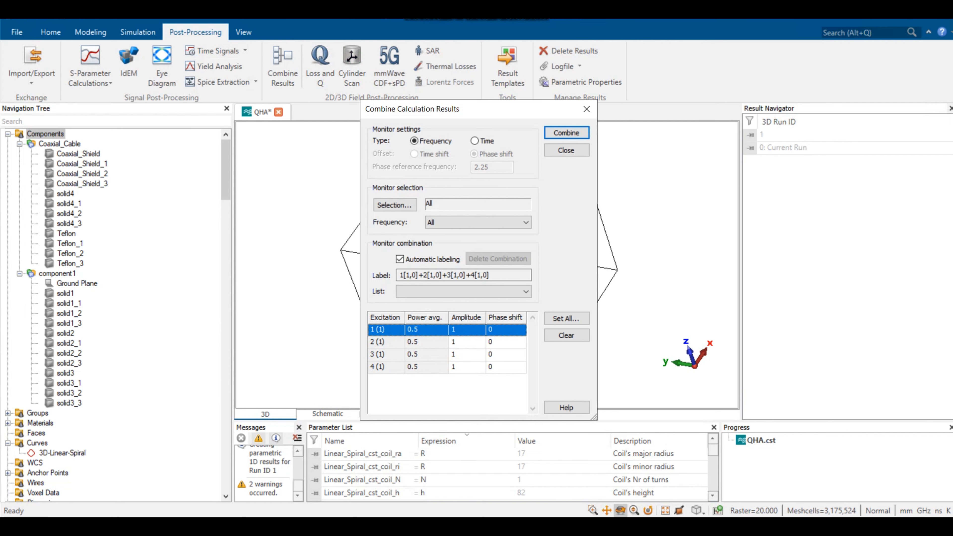
double_click(505, 342)
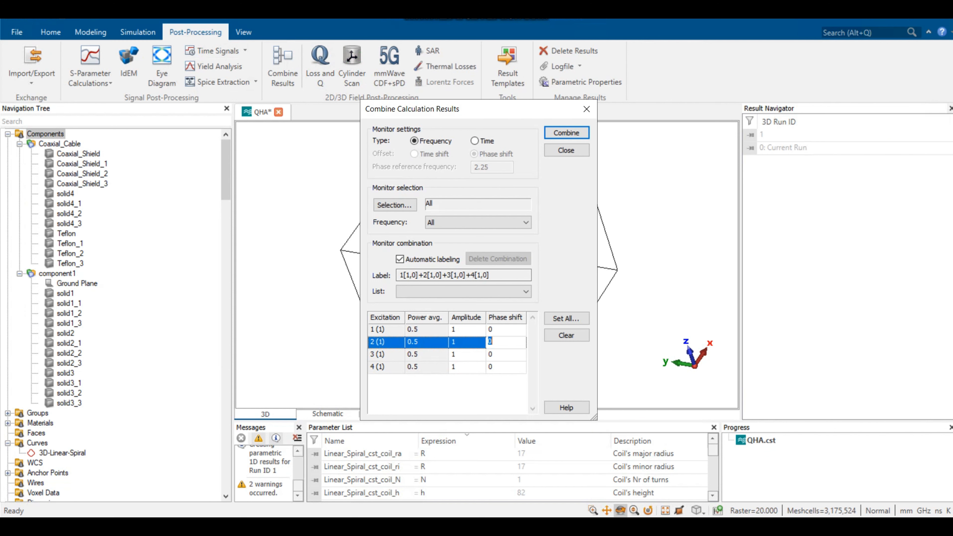
type("-90")
double_click(506, 354)
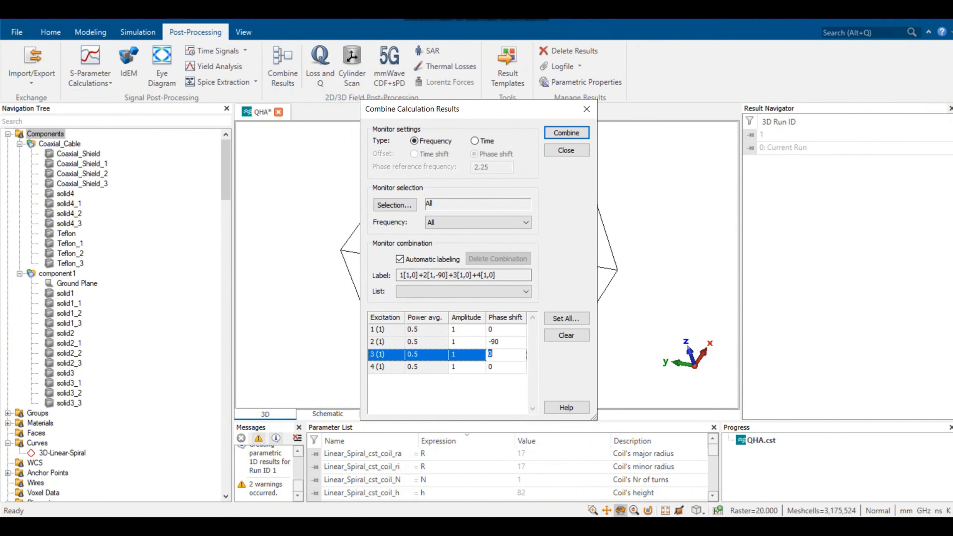
type("-180")
double_click(506, 367)
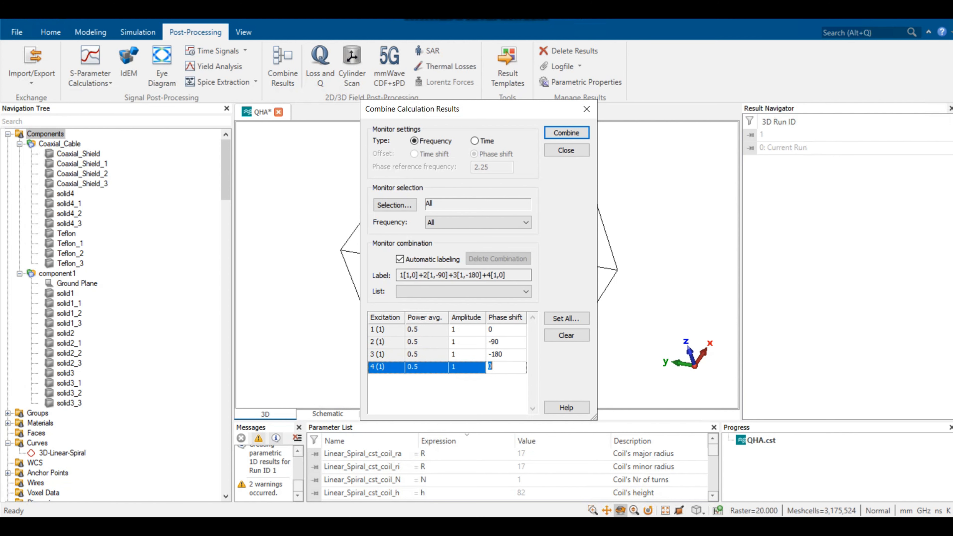
type("-2")
type("70")
key("Return")
key("Return")
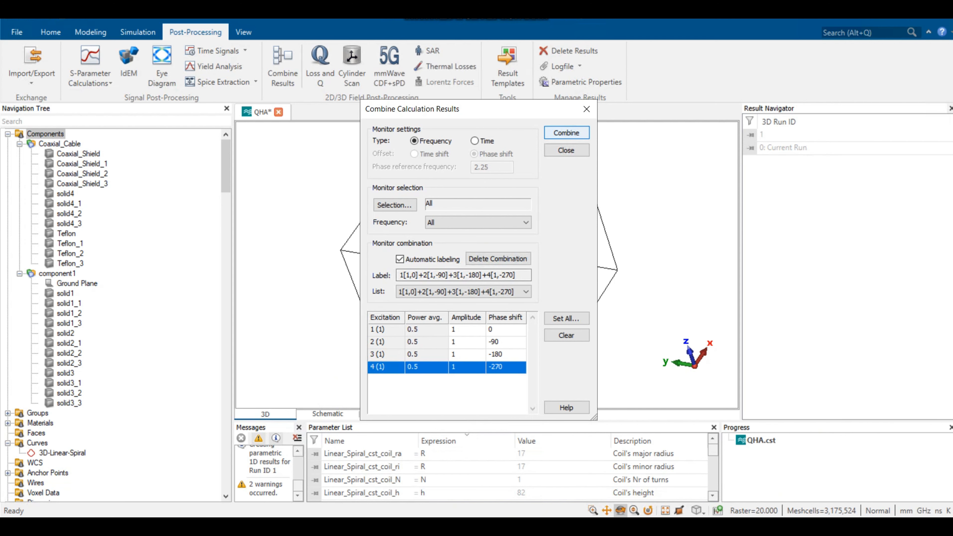
left_click(586, 109)
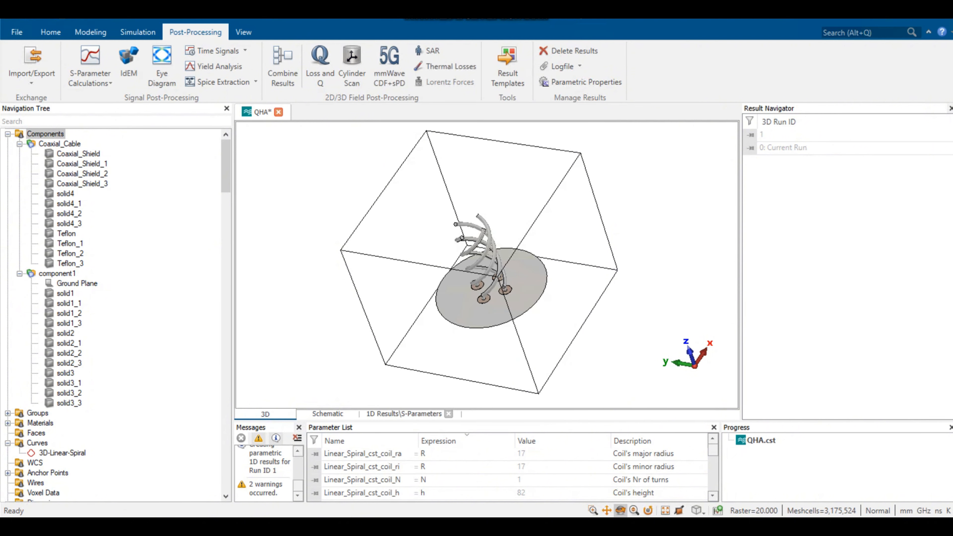
Plot the S1,1 curve of the combined excitation 1[1,0]+2[1,-90]+3[1,-180]+4[1,-270].
scroll(112, 316, "down", 14)
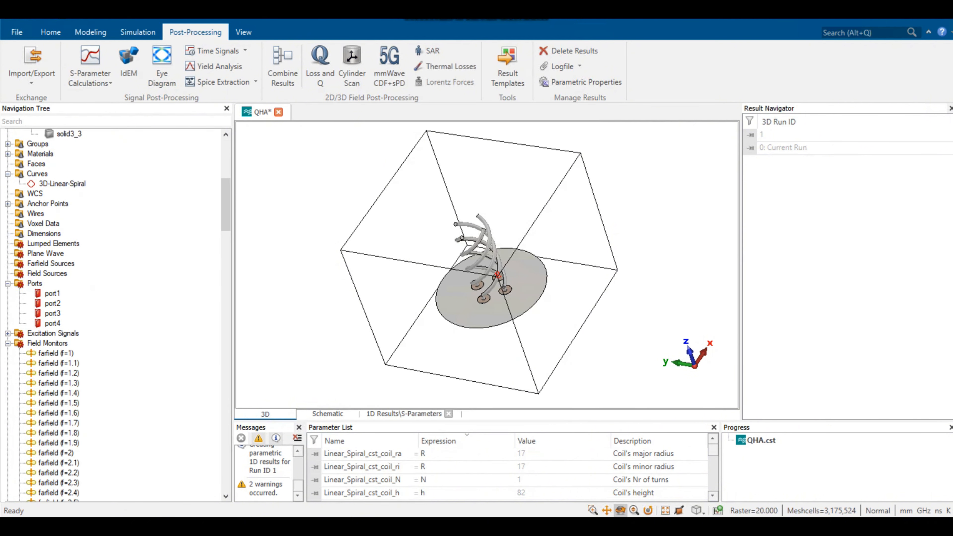
scroll(113, 315, "down", 8)
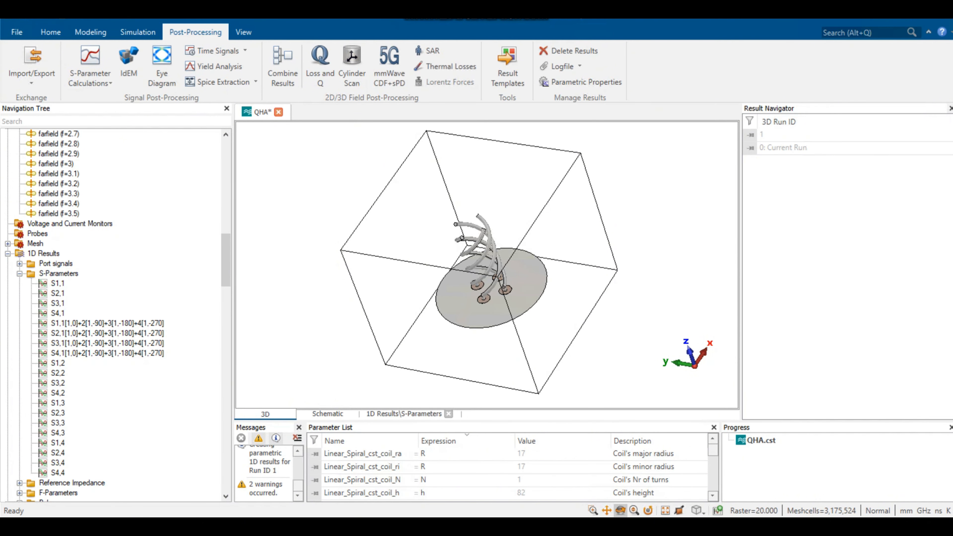
left_click(107, 324)
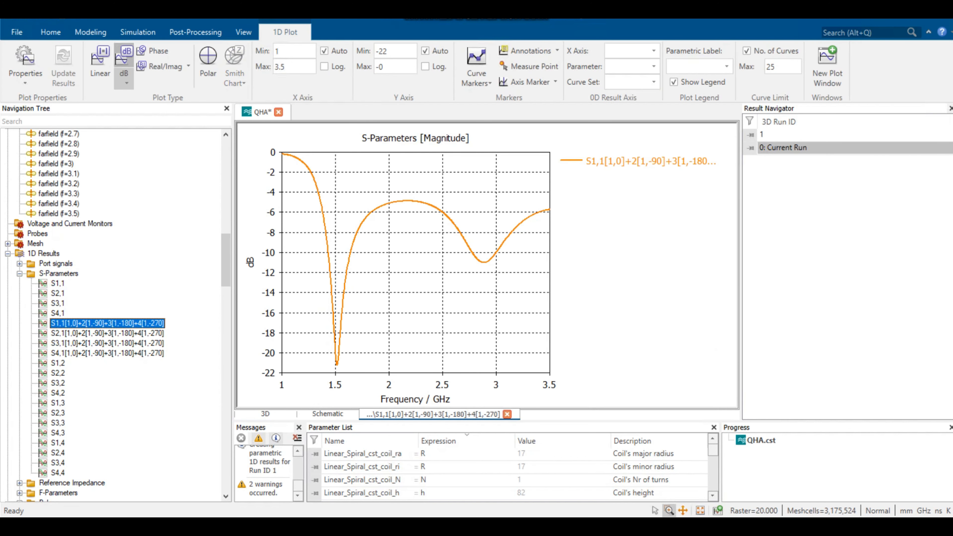
Display the 3D farfield of the combined excitation at 1.5 GHz with the antenna structure shown, and inspect it from several angles.
scroll(112, 315, "down", 2)
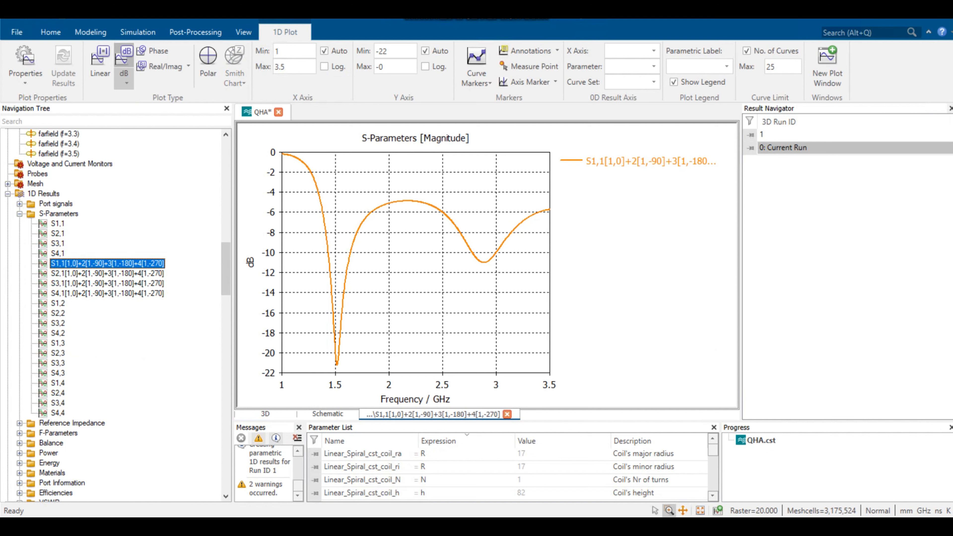
scroll(113, 315, "down", 7)
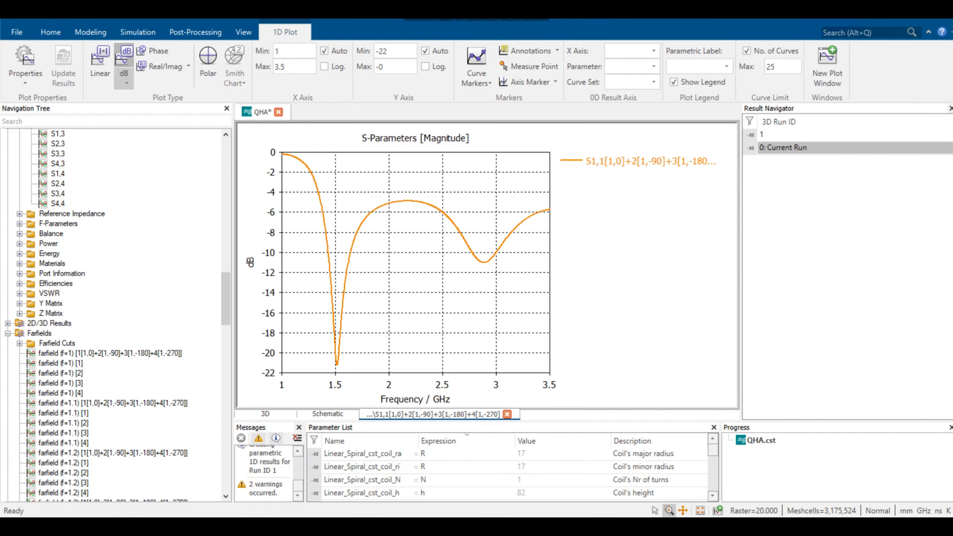
scroll(113, 316, "down", 7)
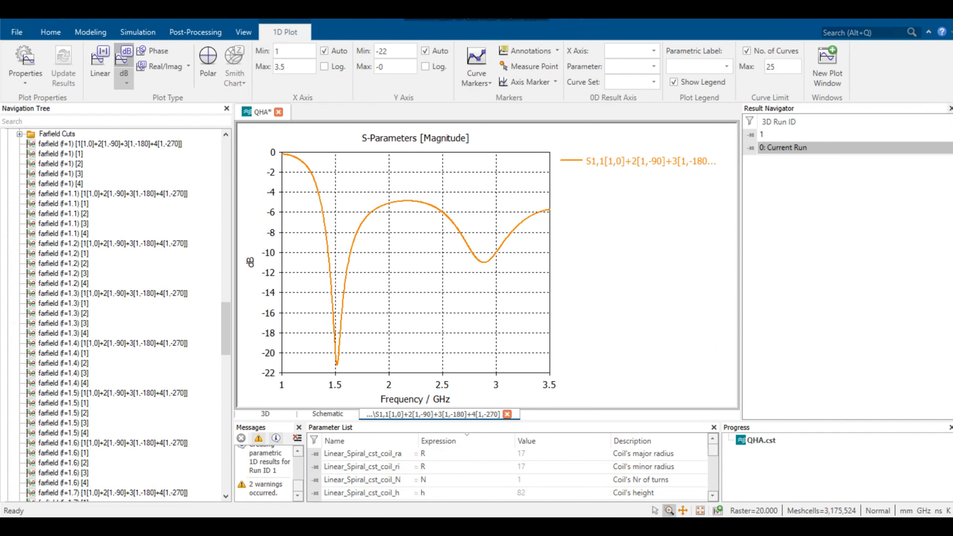
left_click(112, 393)
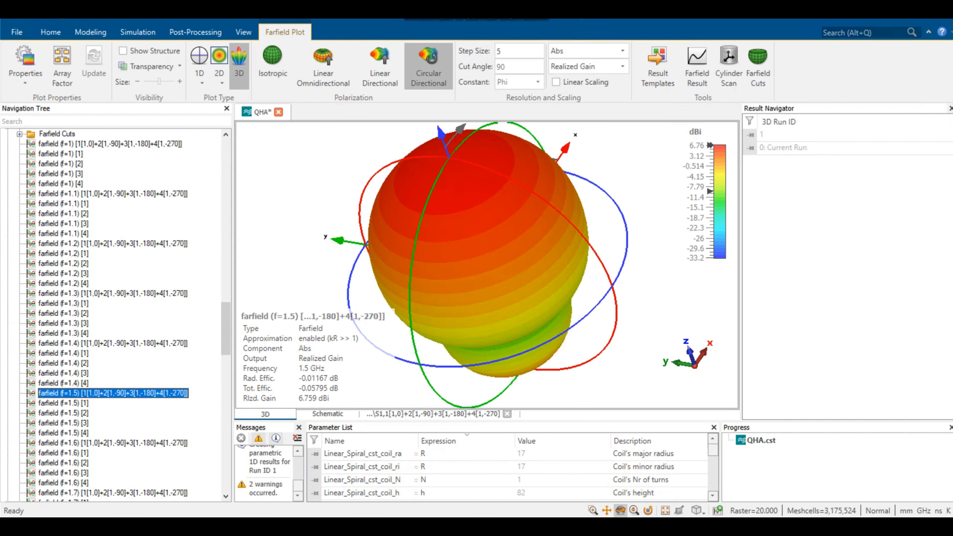
mouse_move(487, 244)
left_mouse_down()
mouse_move(531, 212)
mouse_move(574, 202)
mouse_move(579, 264)
mouse_move(536, 282)
mouse_move(450, 248)
mouse_move(495, 264)
left_mouse_up()
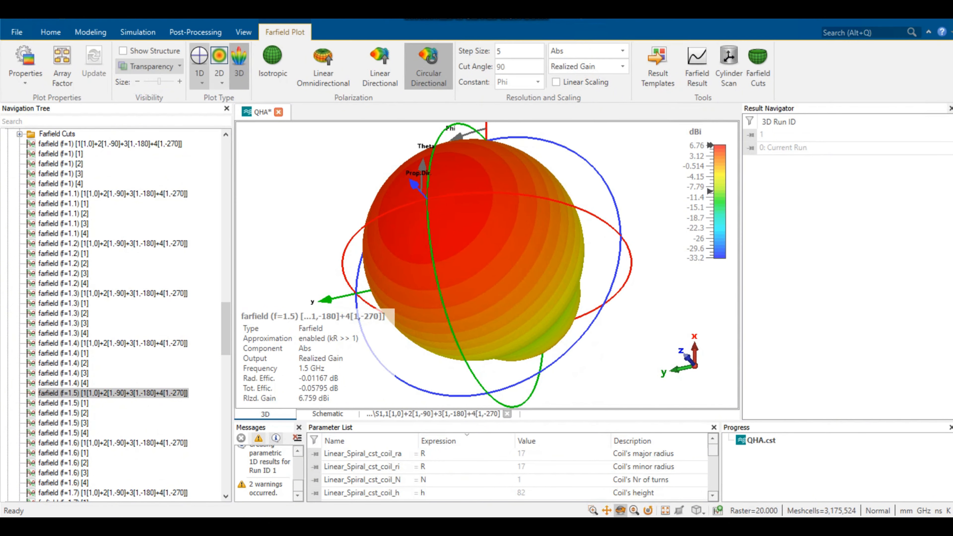
left_click(122, 51)
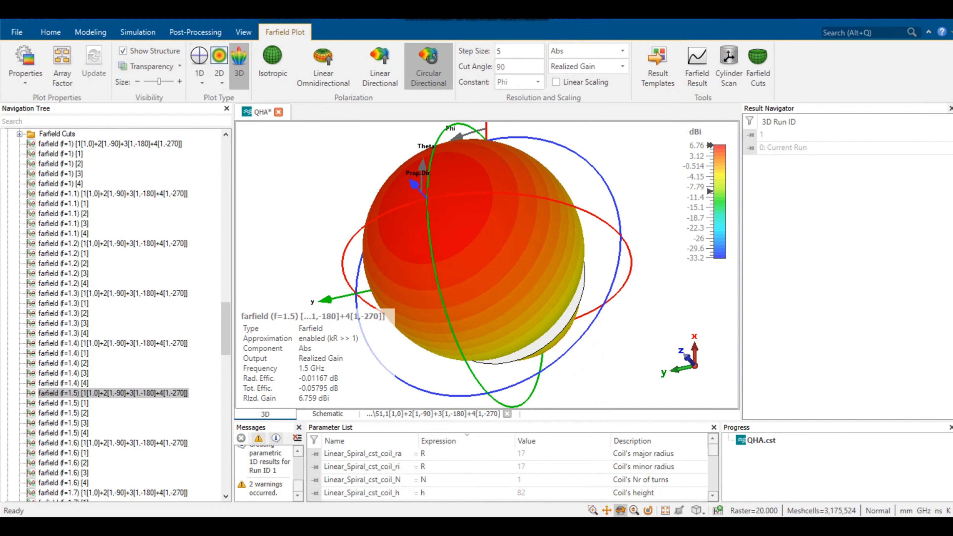
left_click_drag(490, 278, 446, 261)
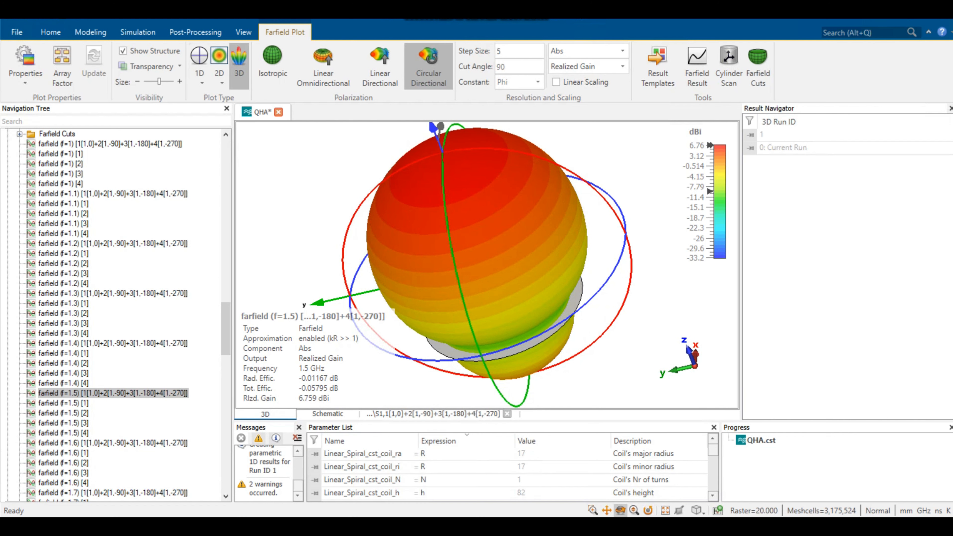
left_click_drag(484, 259, 489, 285)
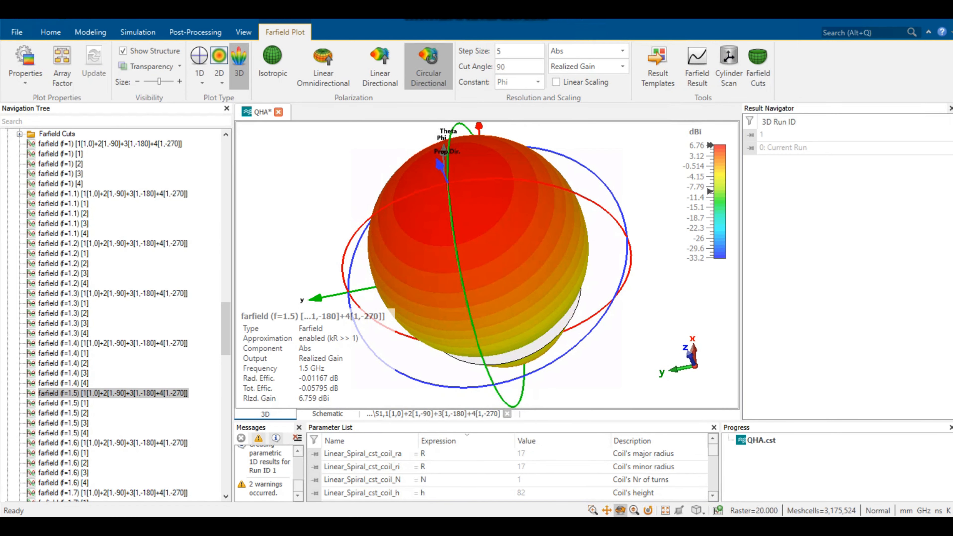
Show the Right circular component of the combined 1.5 GHz realized gain pattern in 3D.
left_click(623, 50)
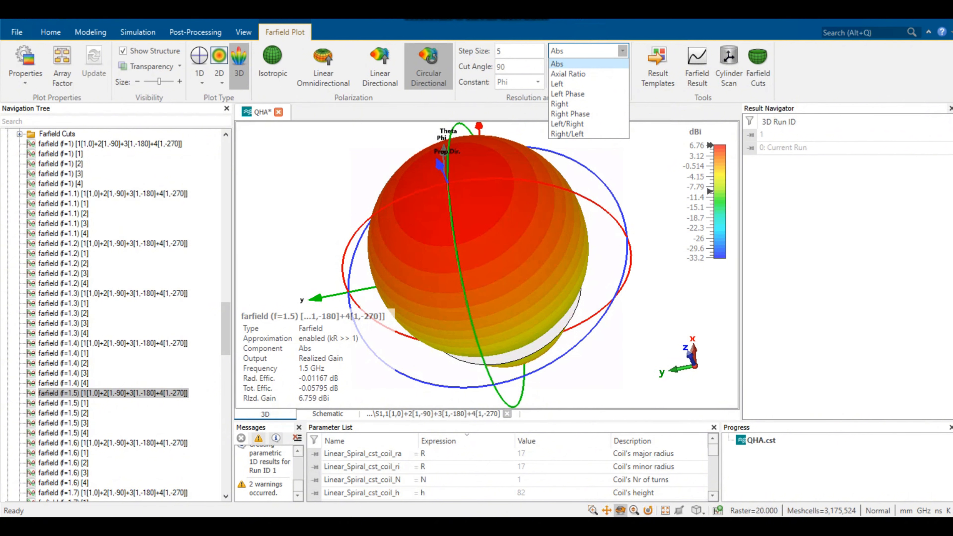
left_click(623, 51)
left_click(623, 50)
left_click(559, 104)
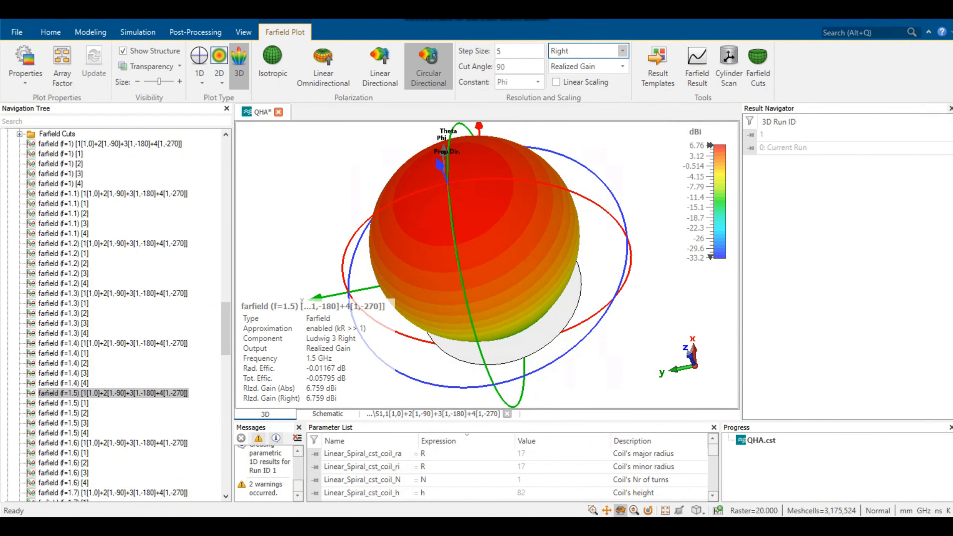
left_click_drag(488, 240, 457, 257)
View the right circular realized gain as a 1D polar cut at Phi 90, and change it to a Cartesian plot.
left_click(199, 60)
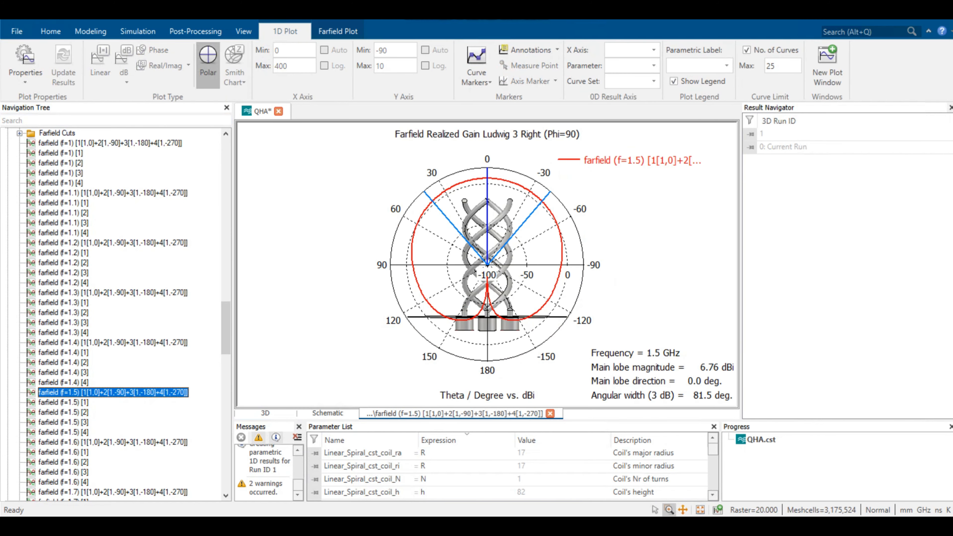
left_click(338, 31)
left_click(201, 81)
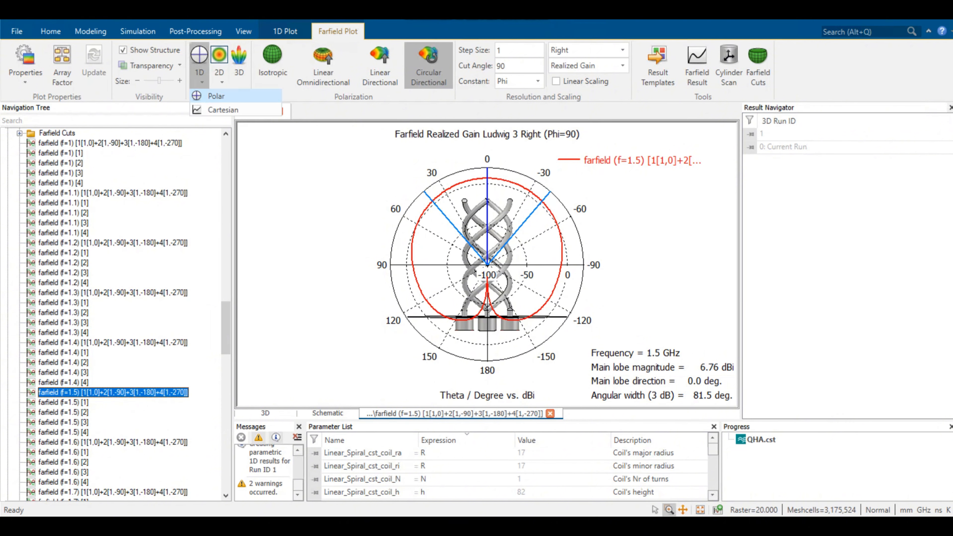
left_click(223, 110)
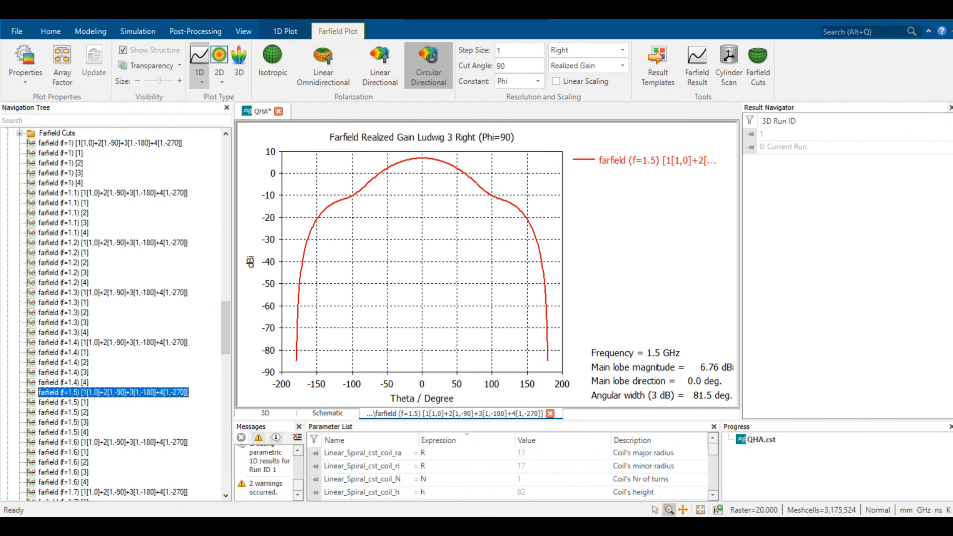
View the Left component and the Axial Ratio of the combined 1.5 GHz farfield in the Cartesian plot.
left_click(622, 50)
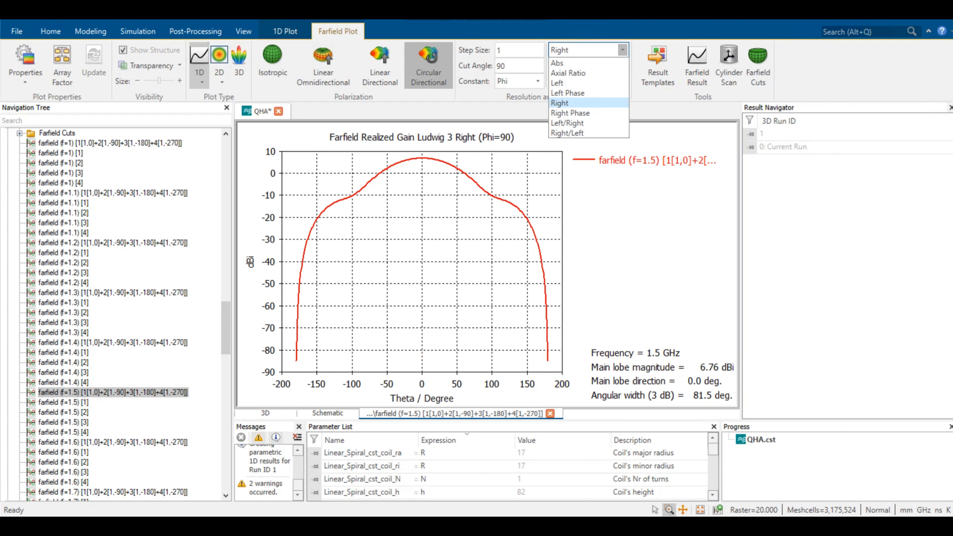
left_click(557, 83)
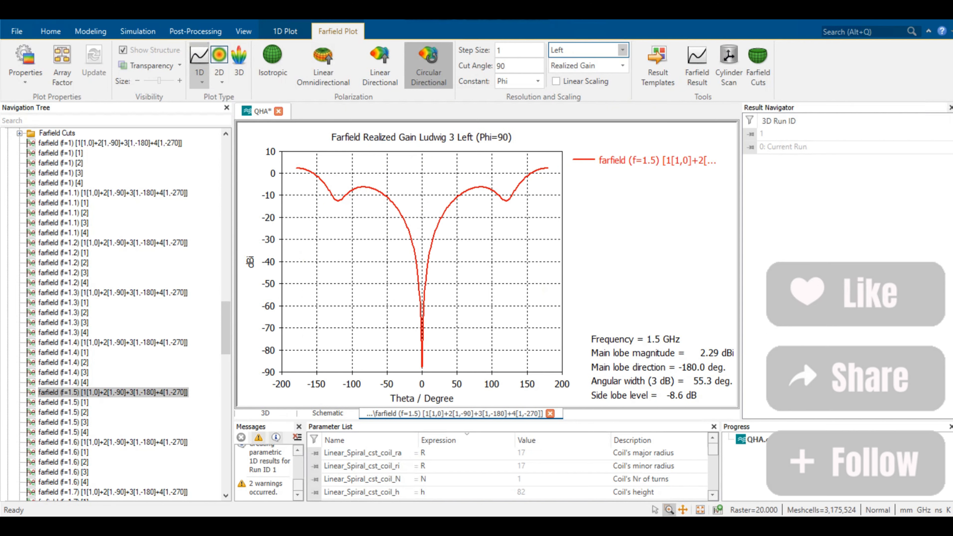
left_click(622, 50)
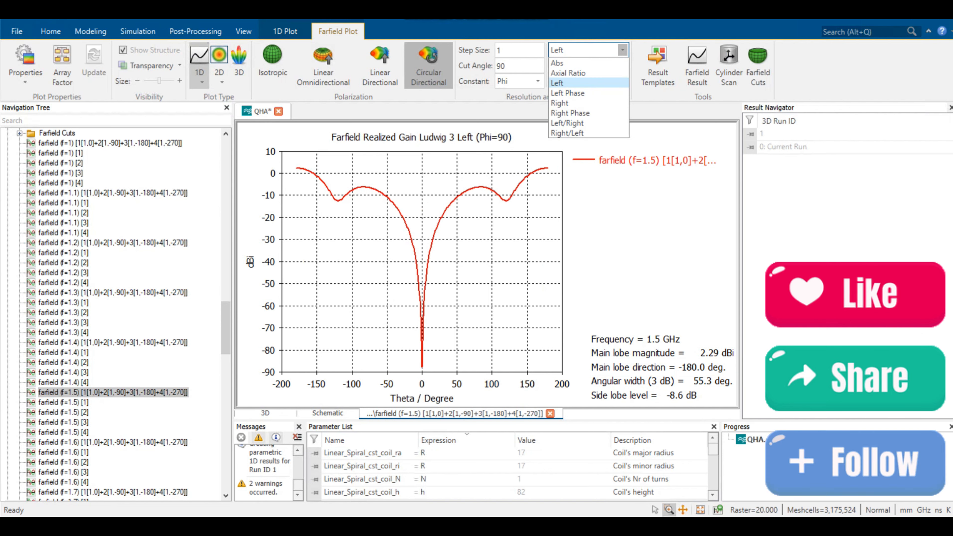
left_click(568, 73)
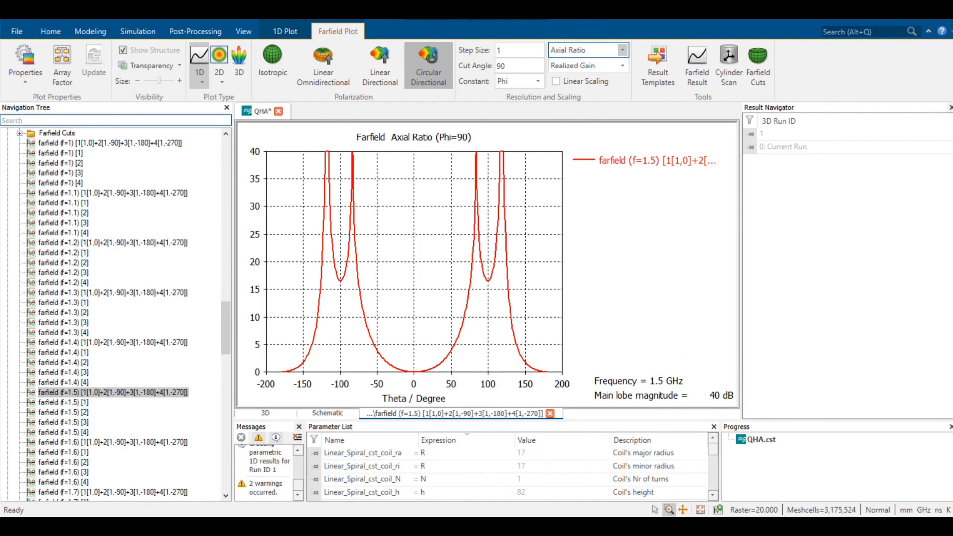
Inspect the 1.5 GHz axial ratio in 3D, and return the 3D farfield to the Right component.
left_click(239, 62)
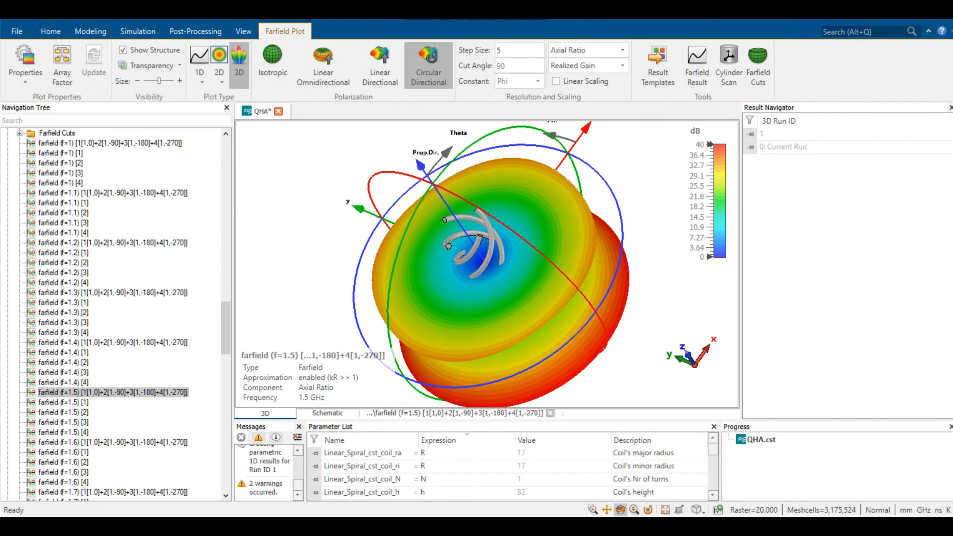
left_click_drag(488, 263, 450, 263)
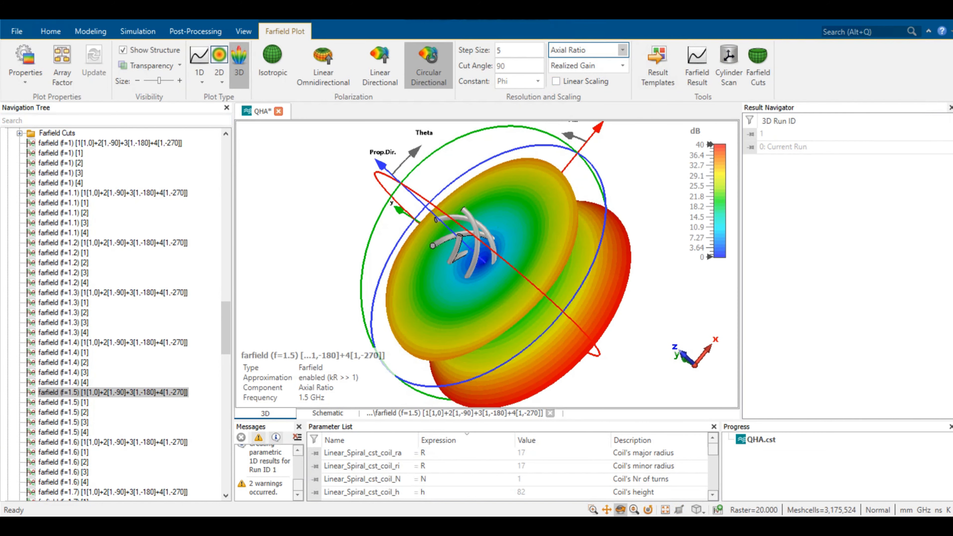
left_click(622, 50)
left_click(560, 103)
left_click_drag(451, 225, 499, 201)
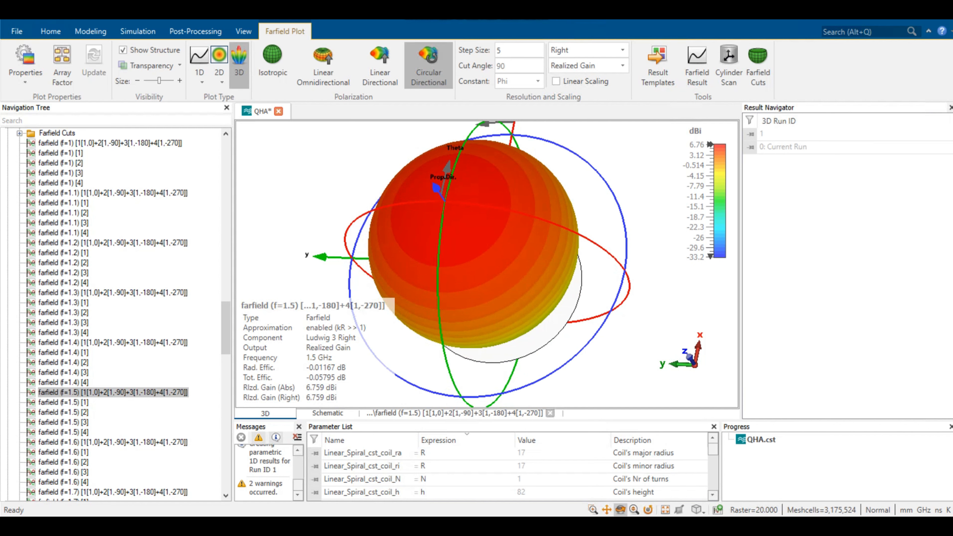
Display the combined four-port farfield at 1.6 GHz in 3D and inspect its right circular realized gain pattern.
left_click_drag(226, 327, 226, 343)
left_click_drag(431, 229, 499, 233)
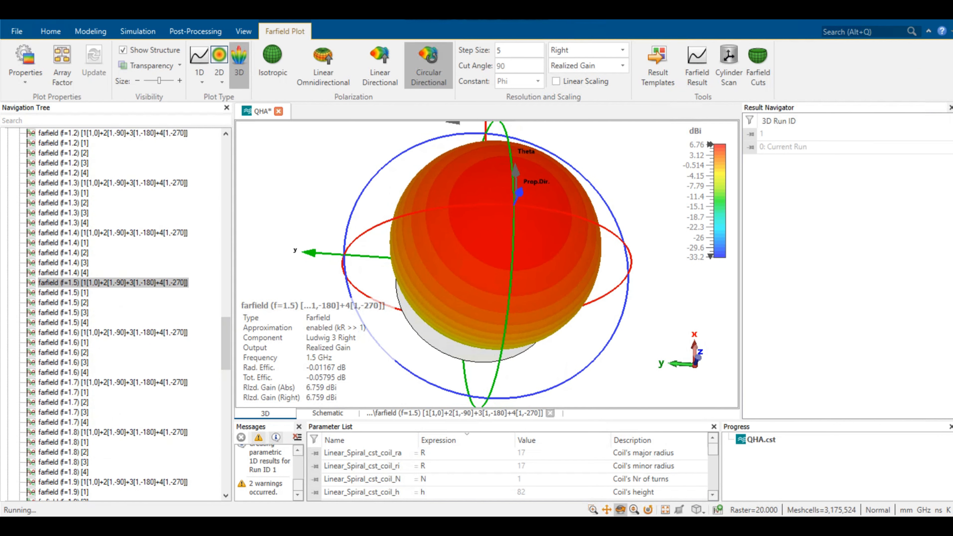
left_click(113, 332)
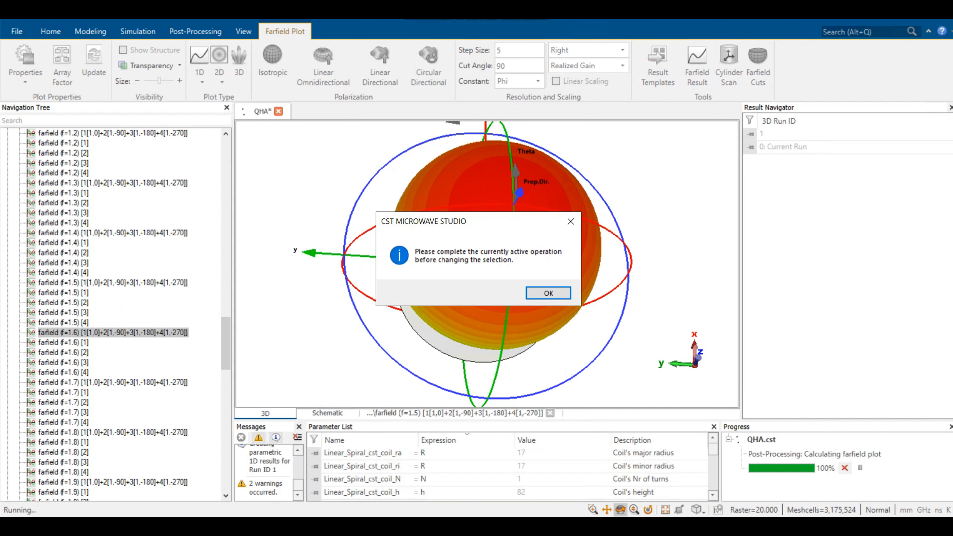
left_click(548, 293)
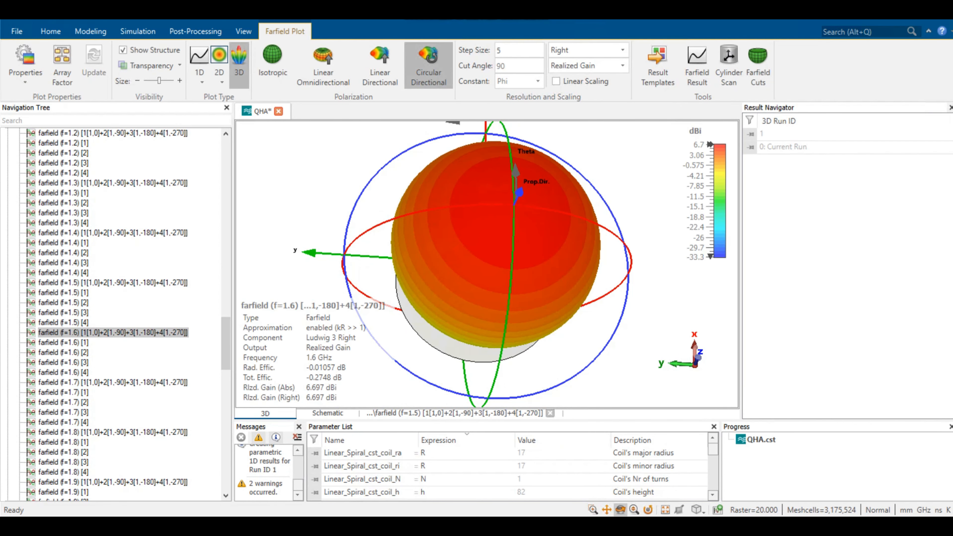
left_click_drag(525, 290, 474, 245)
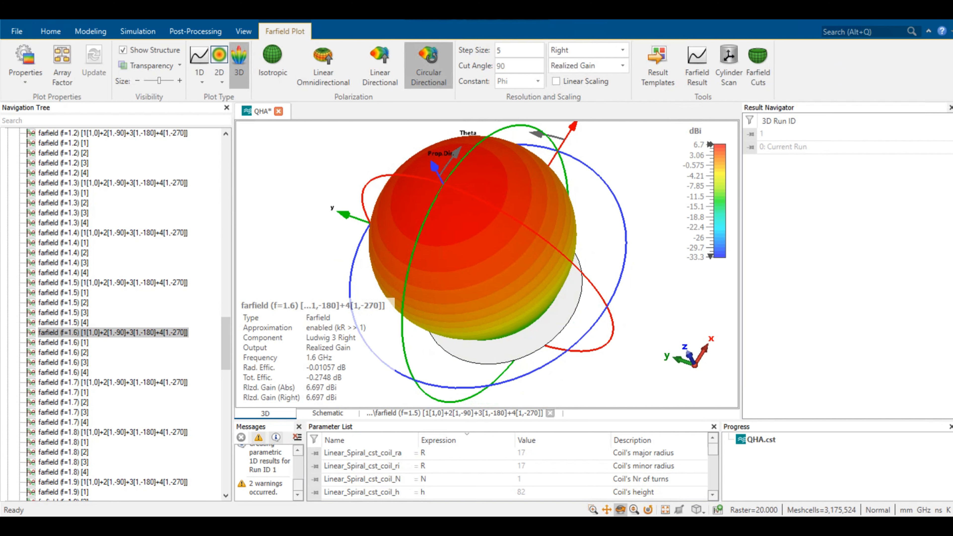
Make the 3D farfield pattern transparent and keep the antenna structure opaque so the helical arms show inside it.
left_click(180, 65)
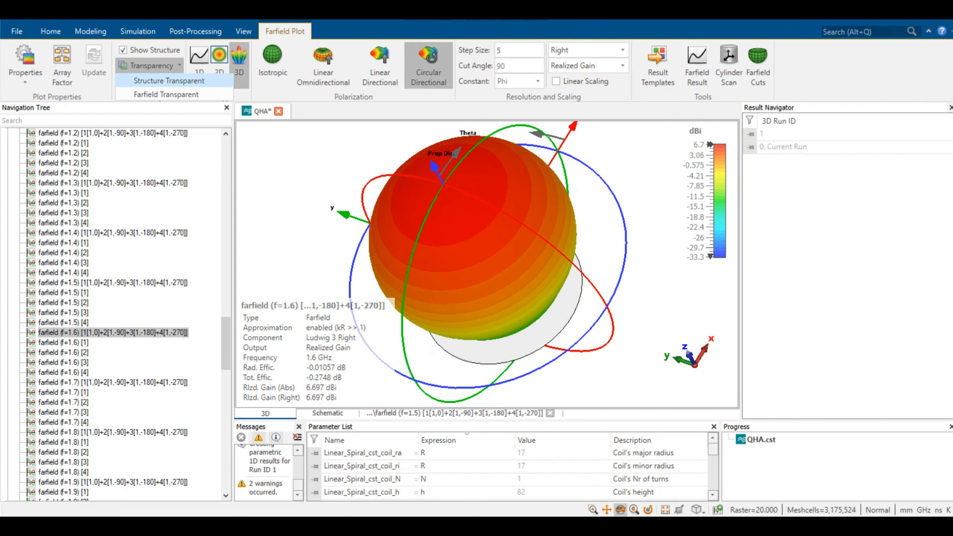
left_click(150, 81)
left_click(180, 65)
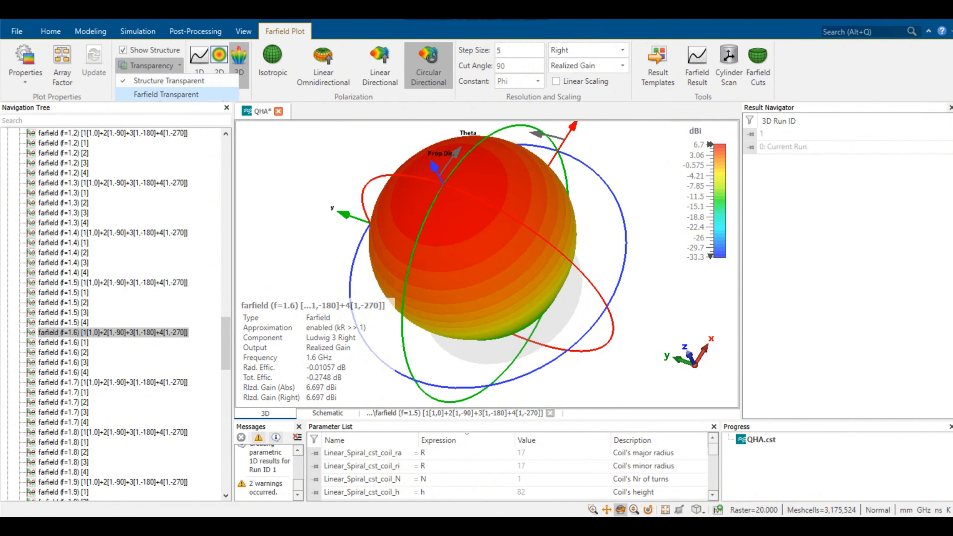
left_click(150, 93)
left_click(179, 65)
left_click(150, 81)
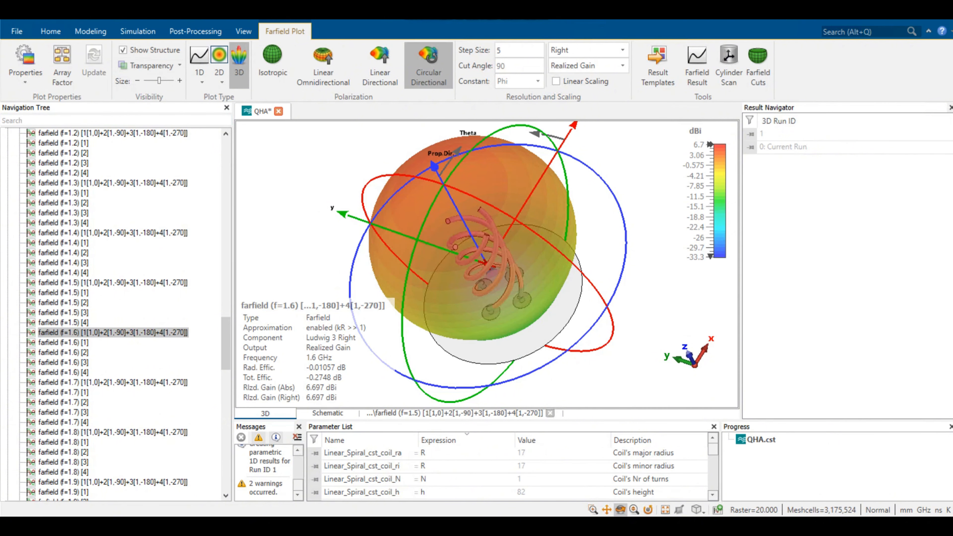